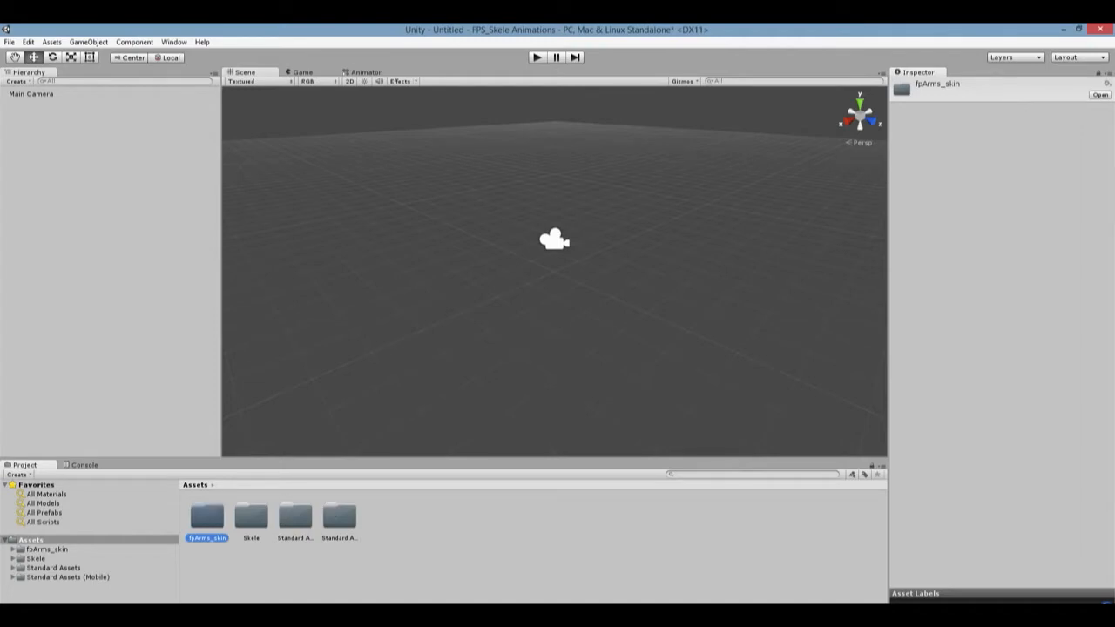
- Place the fpArms_skin model from the fpArms_skin folder in the scene at about X 0.41, Y -1.04, Z 0.27
double_click(209, 523)
left_click_drag(339, 516, 549, 310)
scroll(550, 291, "up", 5)
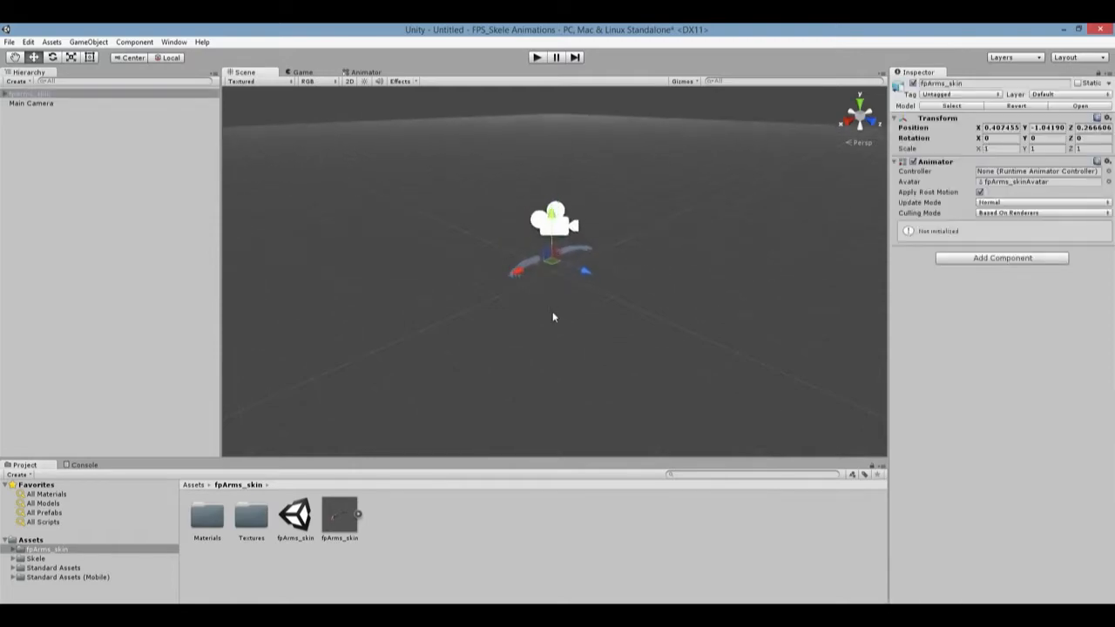
left_click_drag(525, 418, 424, 368, "alt")
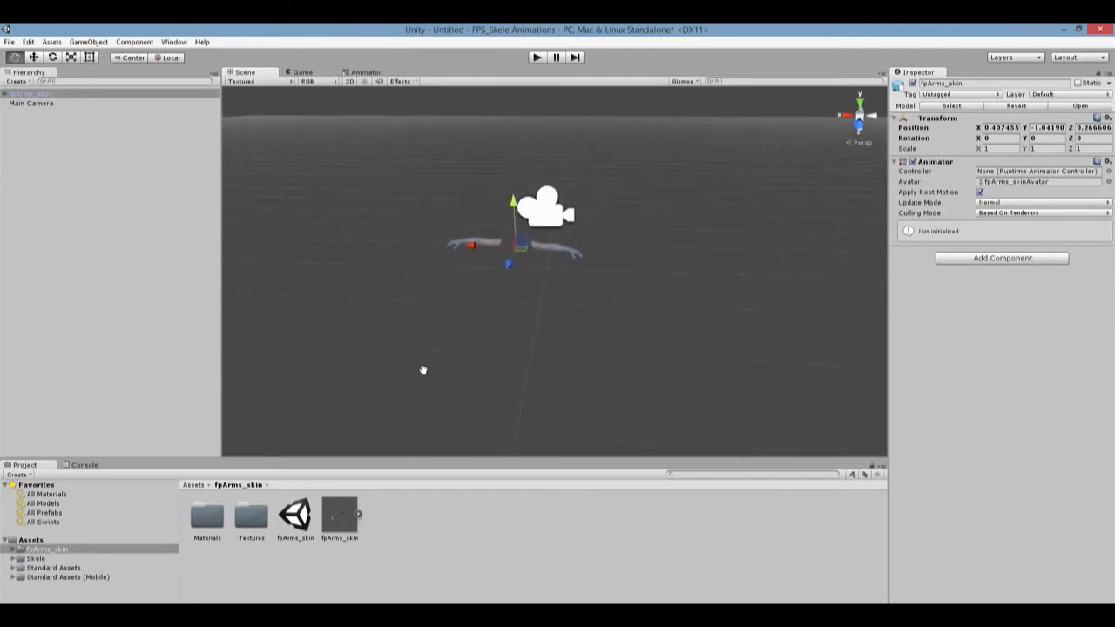
scroll(451, 359, "up", 2)
scroll(451, 361, "up", 1)
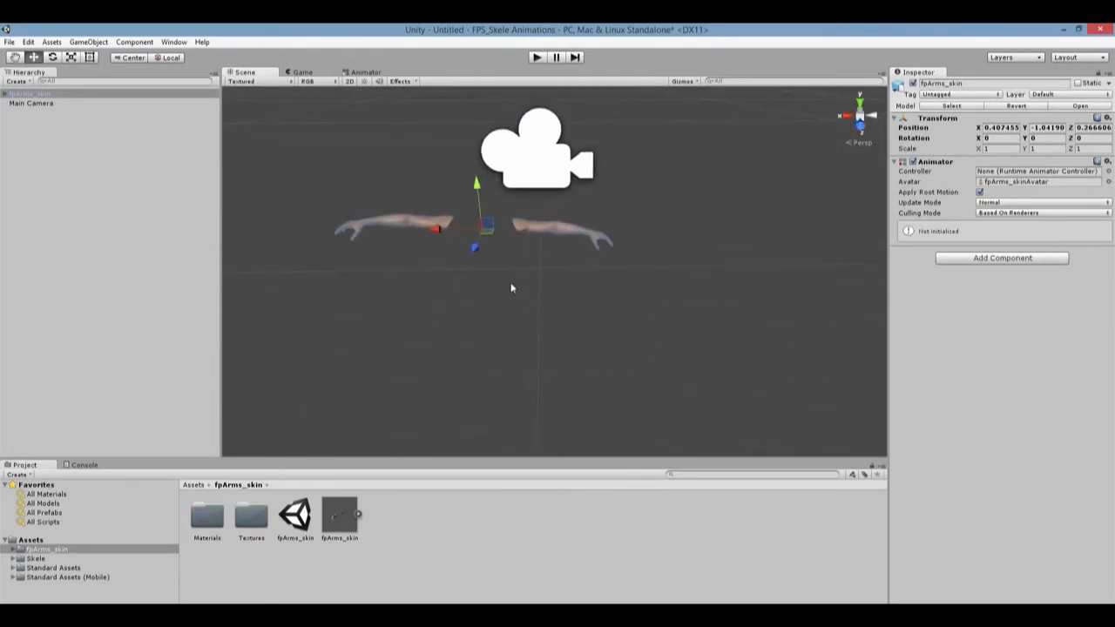
- Move the fpArms_skin arms up to the main camera, to about X 0.025, Y -0.642, Z 0.091
left_click(538, 146)
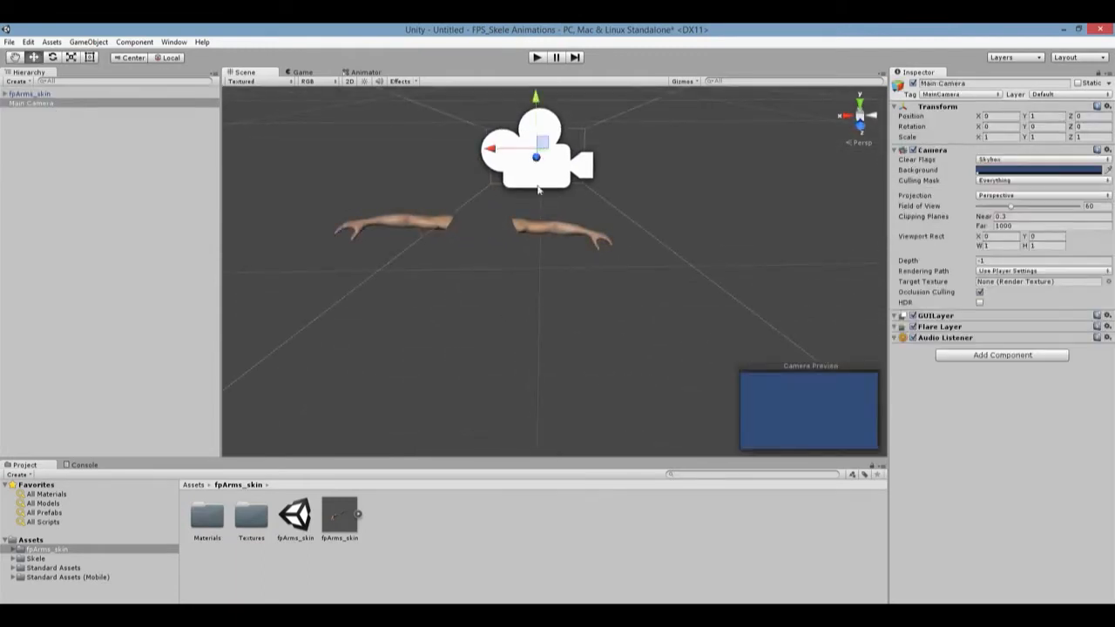
left_click(509, 233)
mouse_move(480, 186)
left_mouse_down()
mouse_move(482, 169)
mouse_move(459, 172)
mouse_move(490, 170)
left_mouse_up()
left_click_drag(534, 341, 287, 377, "alt")
left_click_drag(452, 187, 671, 186)
left_click_drag(537, 234, 583, 185, "alt")
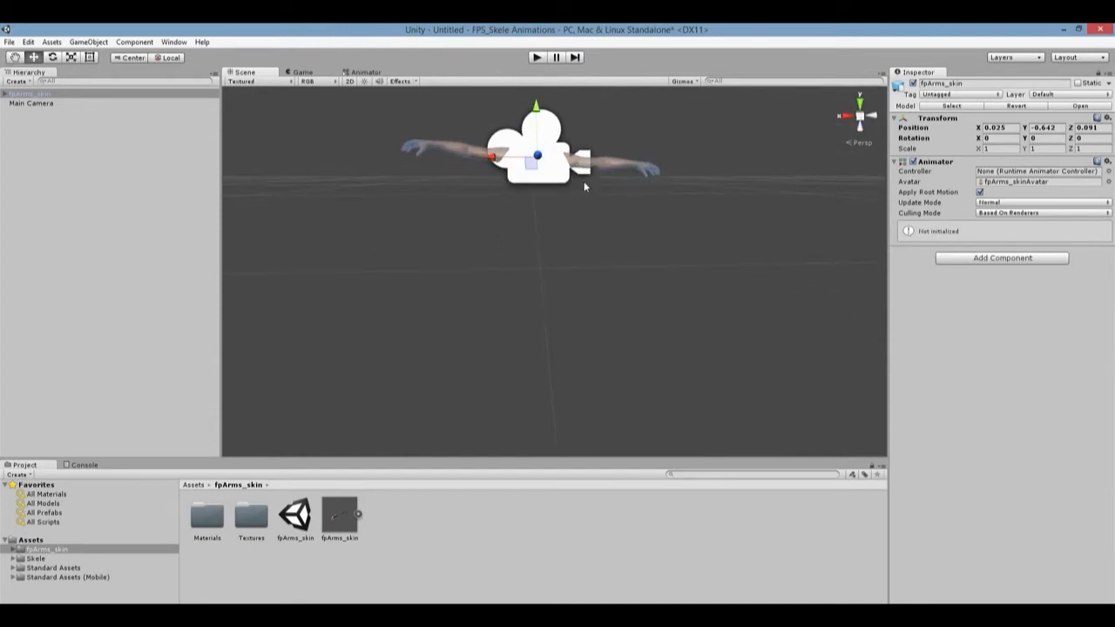
- Rotate the fpArms_skin arms around the camera to about X -0.39, Y 1.76, Z -4.24
key("e")
left_click_drag(590, 158, 584, 157)
left_click_drag(585, 235, 554, 467, "alt")
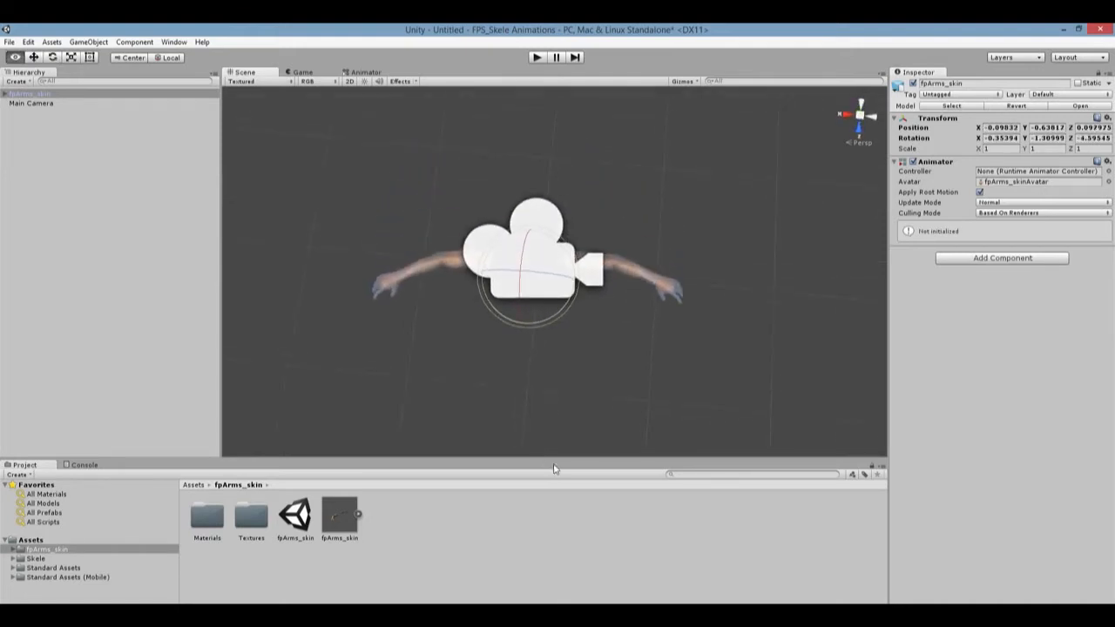
left_click_drag(475, 291, 594, 114)
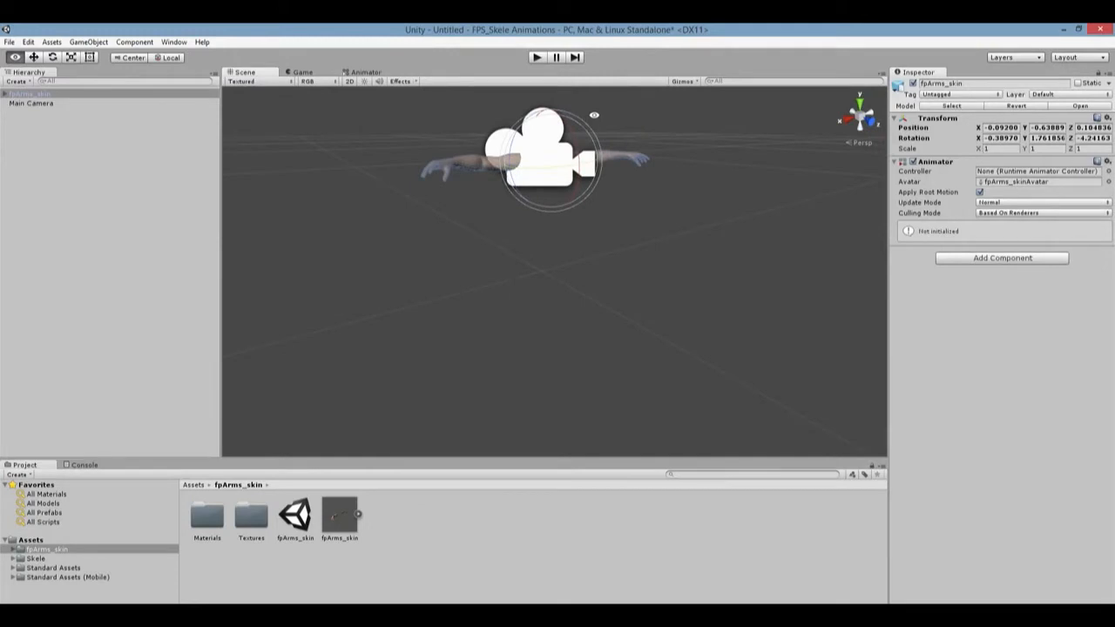
key("e")
left_click_drag(512, 199, 445, 167, "alt")
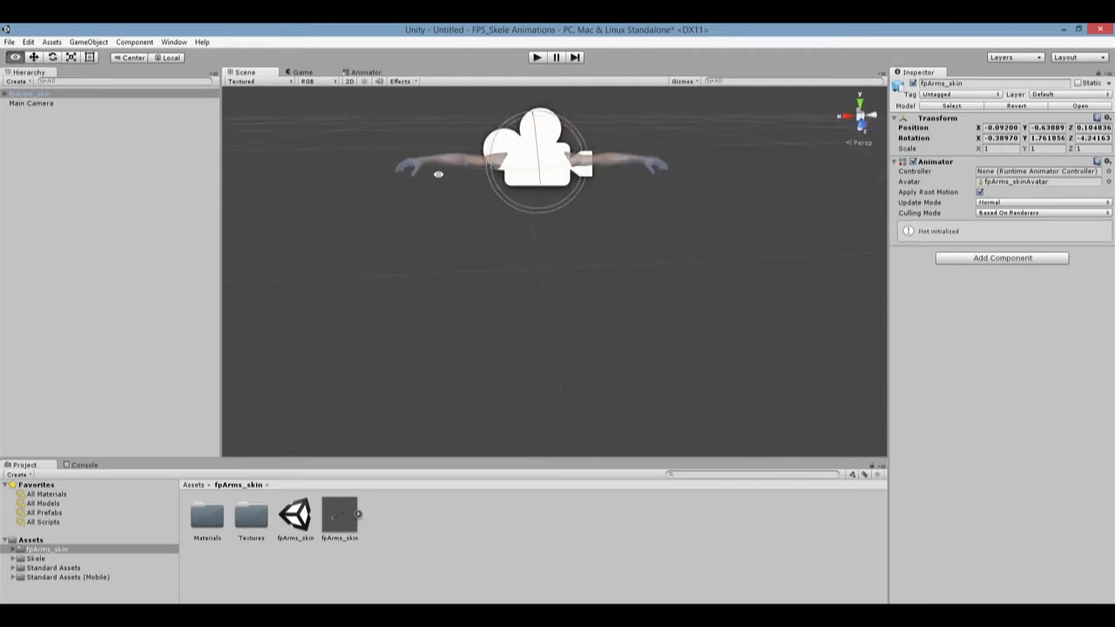
- Select the fpArms_skinMale mesh and start skeleton editing on its skinned mesh renderer
left_click(445, 164)
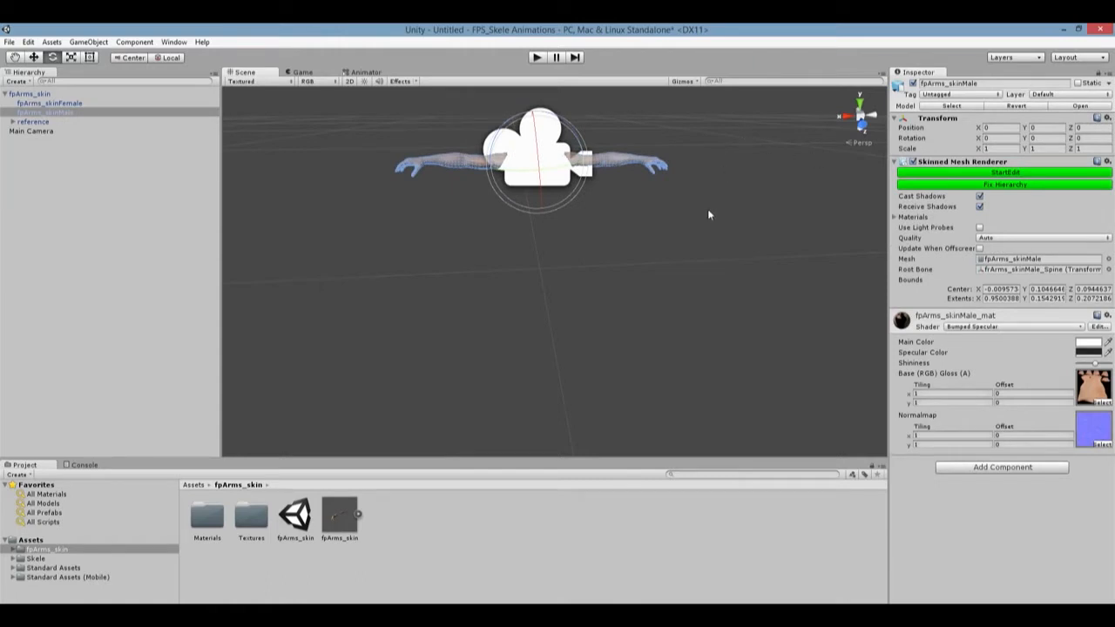
left_click(634, 218)
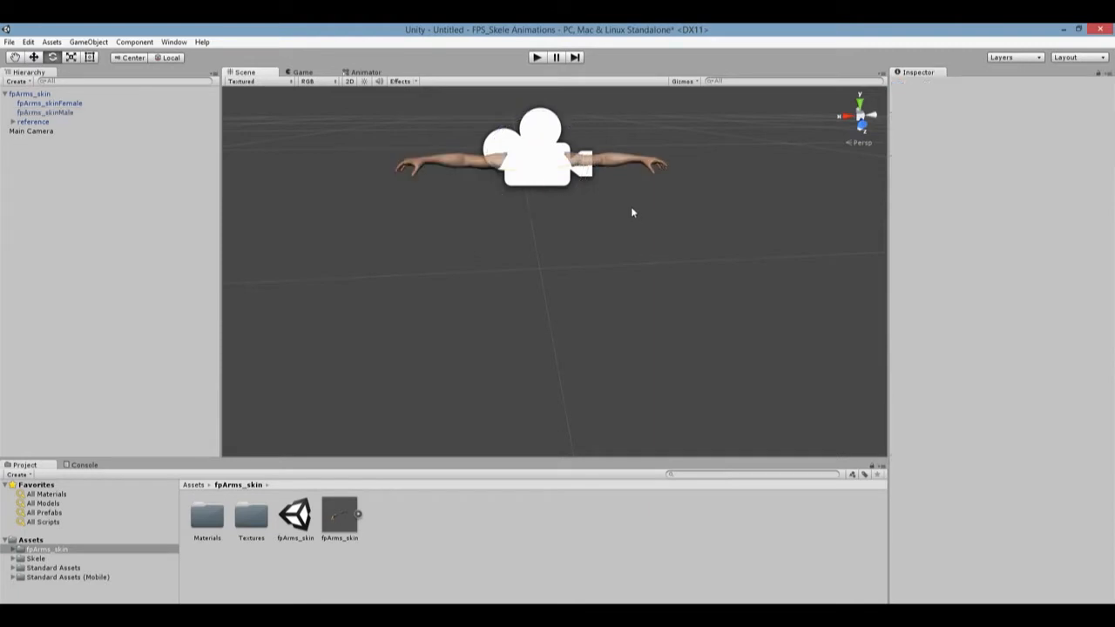
left_click(437, 161)
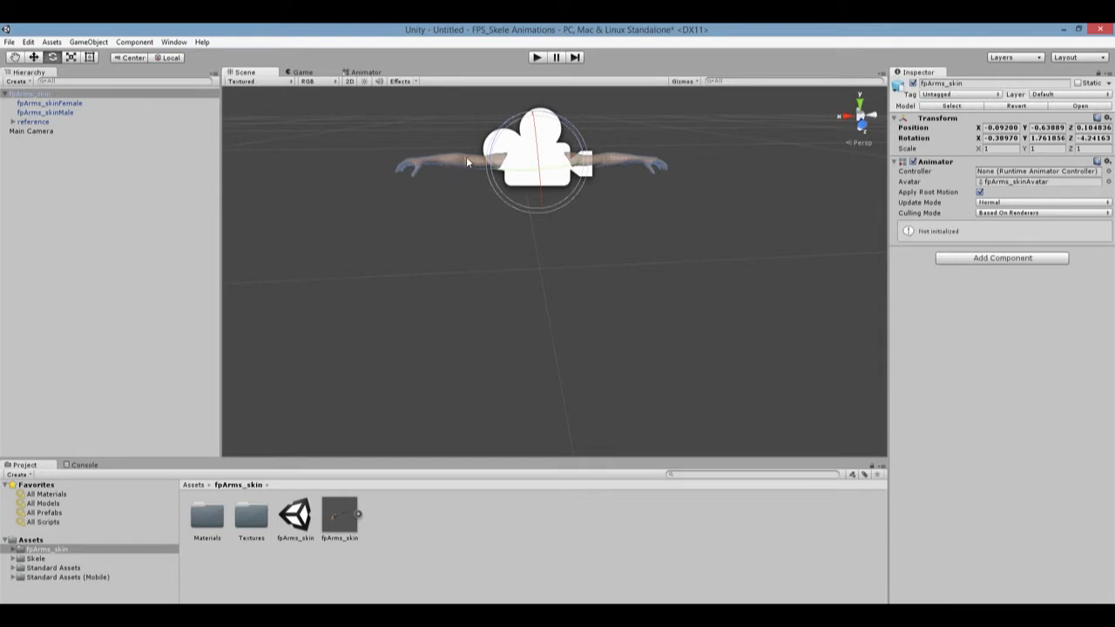
left_click(458, 190)
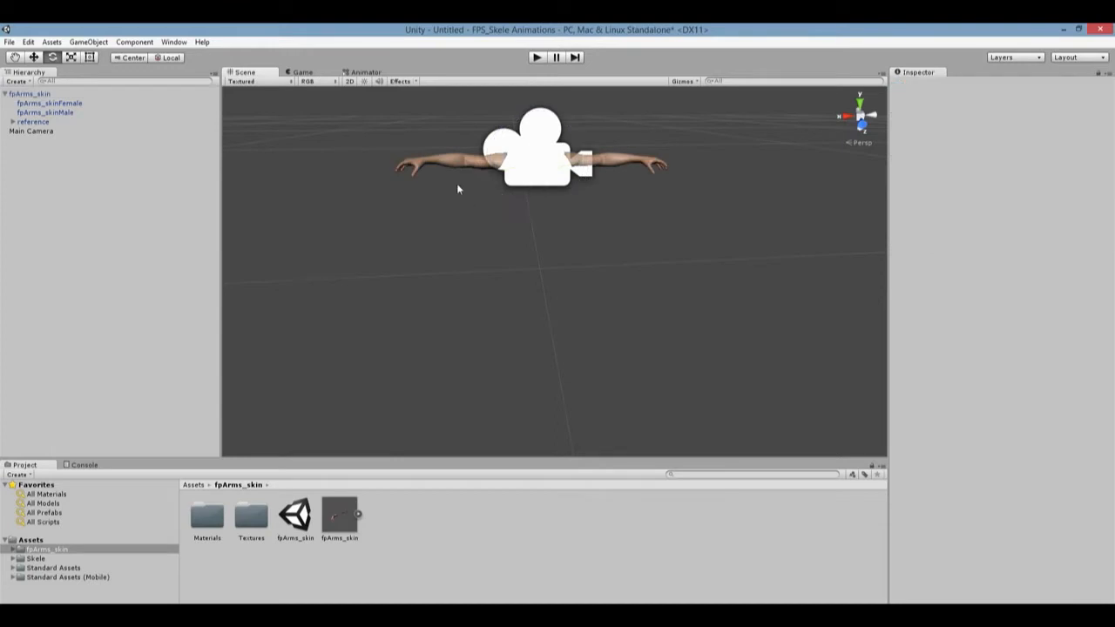
left_click(449, 161)
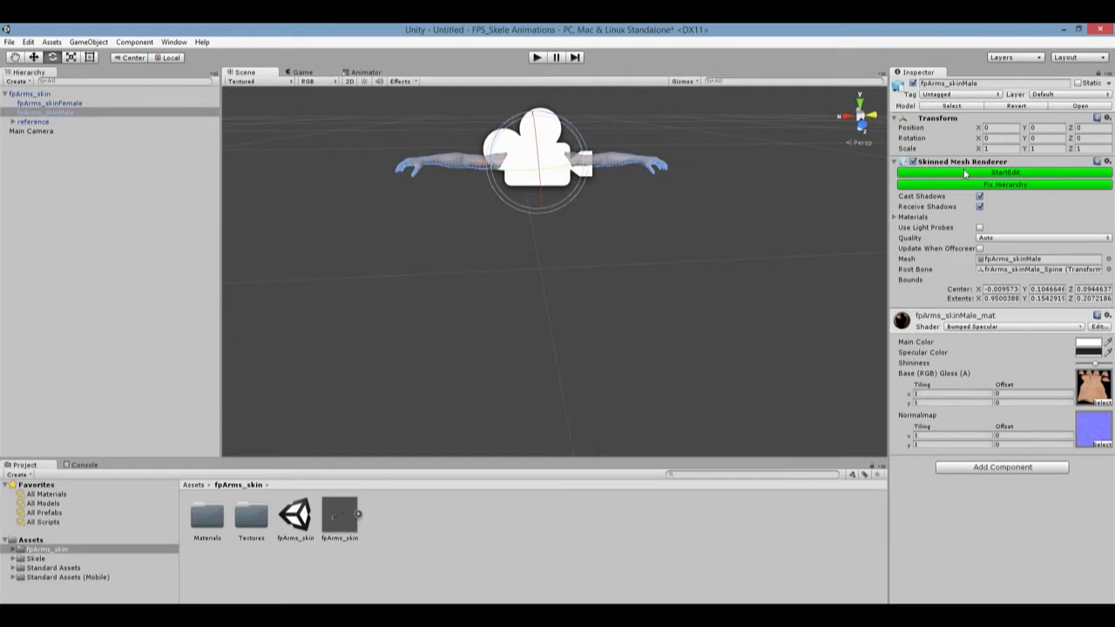
left_click(984, 175)
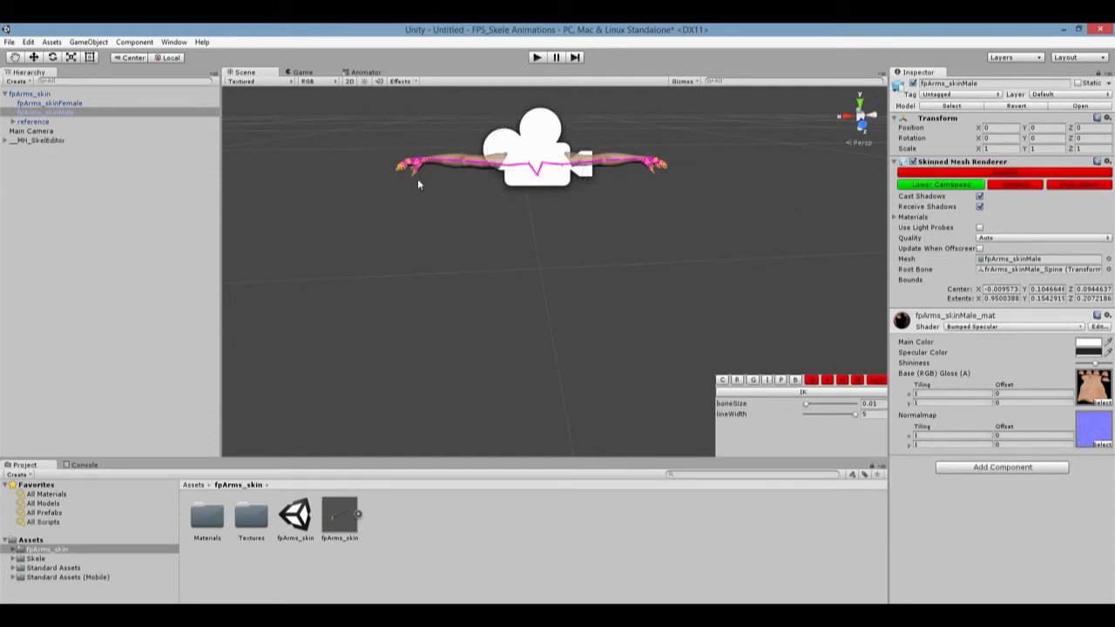
- Rotate the right forearm bone to about X 0.12, Y 12.38, Z 1.19, trying out the move and scale handles as well
mouse_move(470, 184)
left_mouse_down("alt")
mouse_move(570, 264)
mouse_move(454, 194)
left_mouse_up("alt")
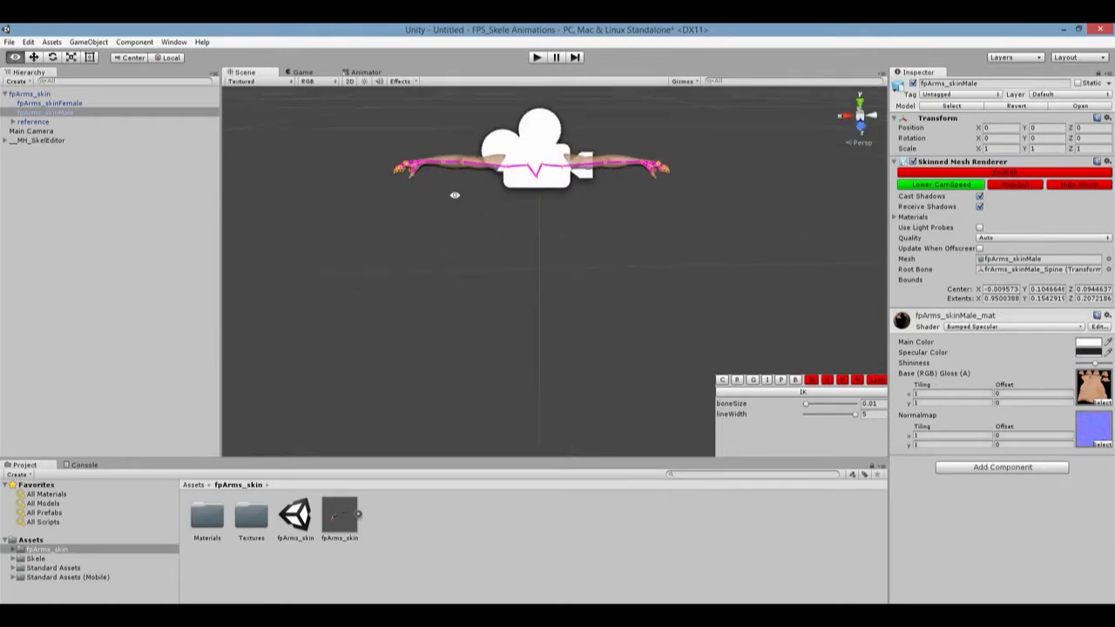
left_click(461, 165)
left_click_drag(468, 267, 513, 308, "alt")
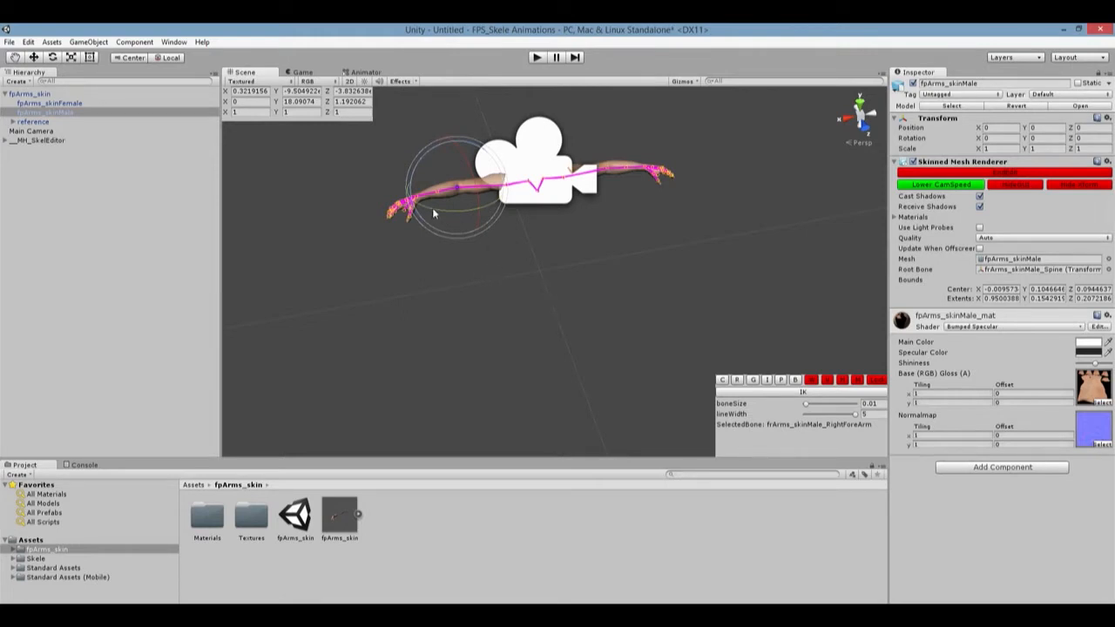
key("w")
left_click_drag(416, 199, 419, 206)
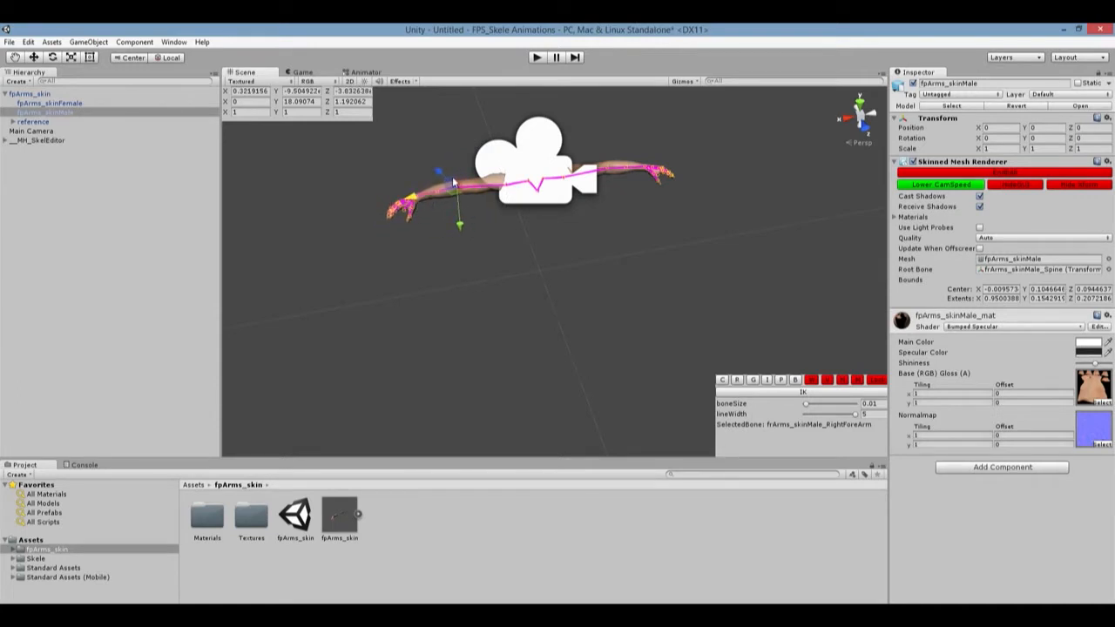
key("e")
left_click_drag(438, 207, 504, 241)
key("w")
key("r")
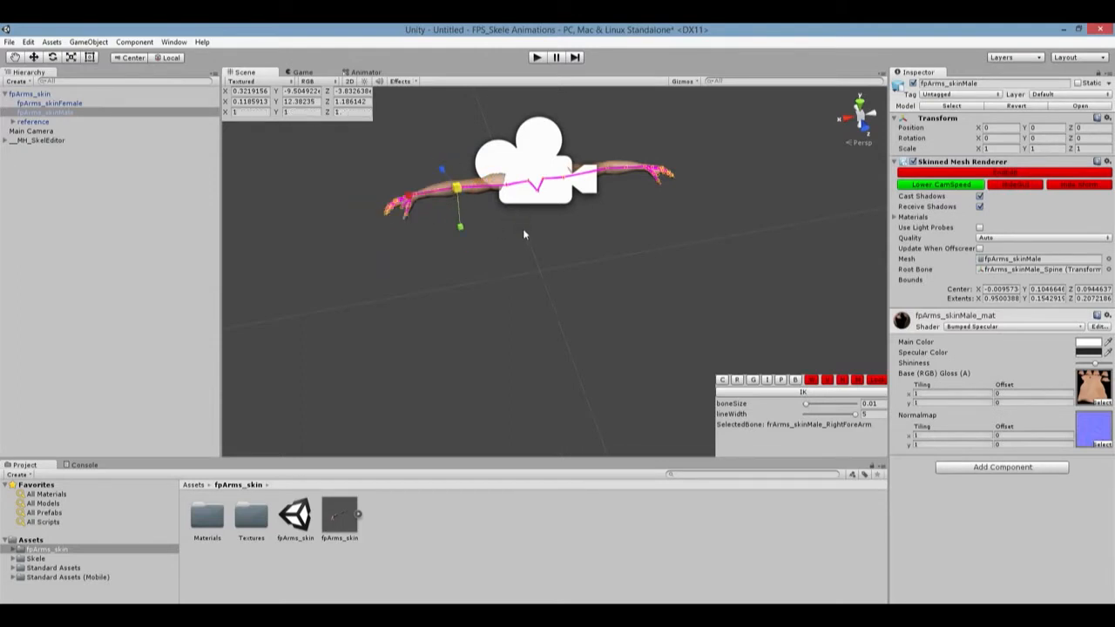
left_click_drag(523, 234, 500, 278, "alt")
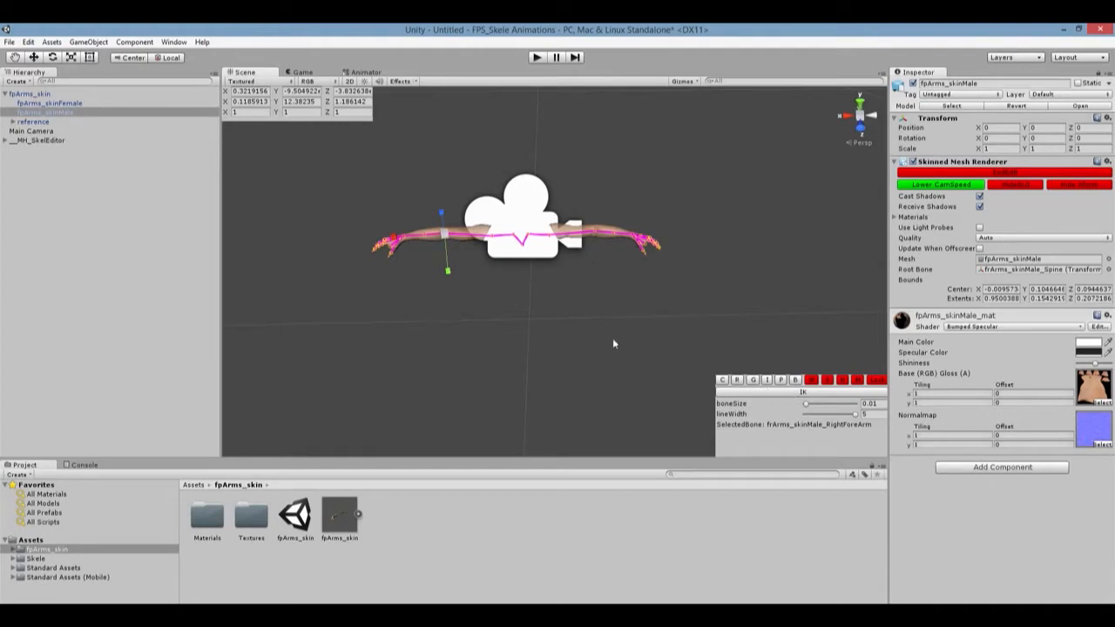
mouse_move(510, 296)
left_mouse_down("alt")
mouse_move(510, 201)
mouse_move(522, 323)
mouse_move(617, 356)
mouse_move(659, 343)
mouse_move(510, 280)
left_mouse_up("alt")
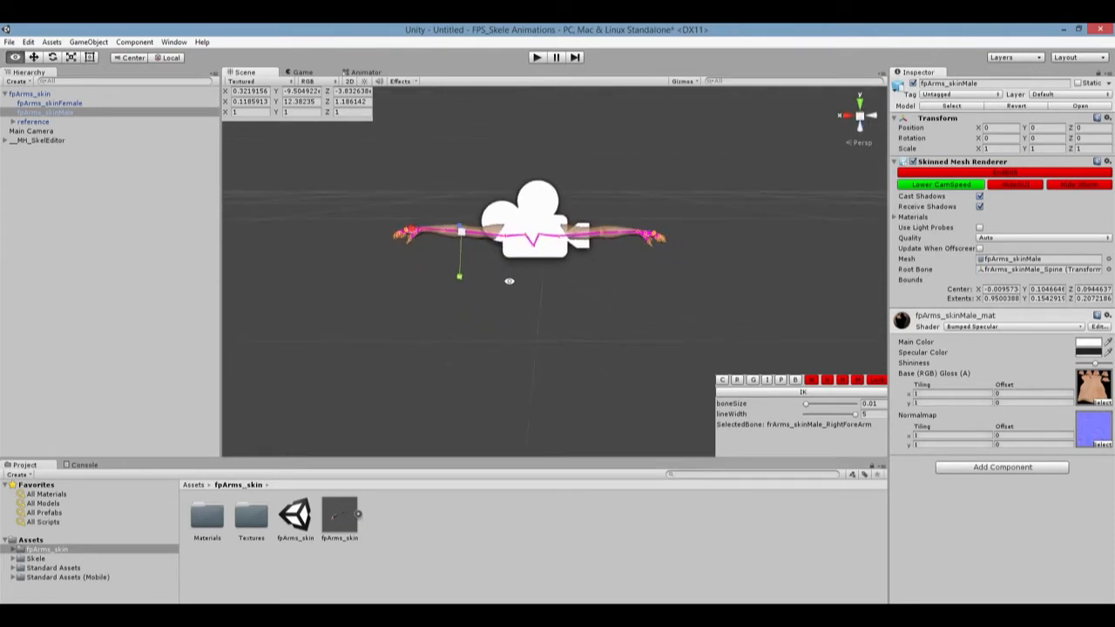
- Examine the posed arms and the directional light's settings, and preview the arms through the game camera
left_click(529, 222)
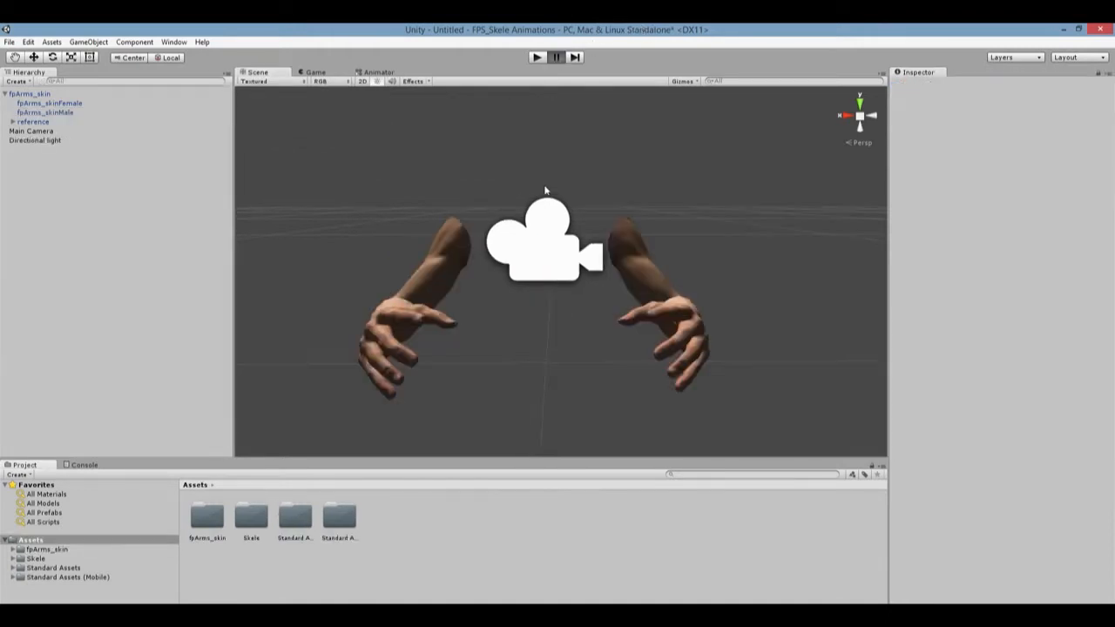
mouse_move(569, 289)
left_mouse_down("alt")
mouse_move(535, 305)
mouse_move(585, 298)
mouse_move(505, 296)
mouse_move(487, 317)
mouse_move(619, 337)
mouse_move(578, 299)
mouse_move(567, 340)
mouse_move(578, 304)
left_mouse_up("alt")
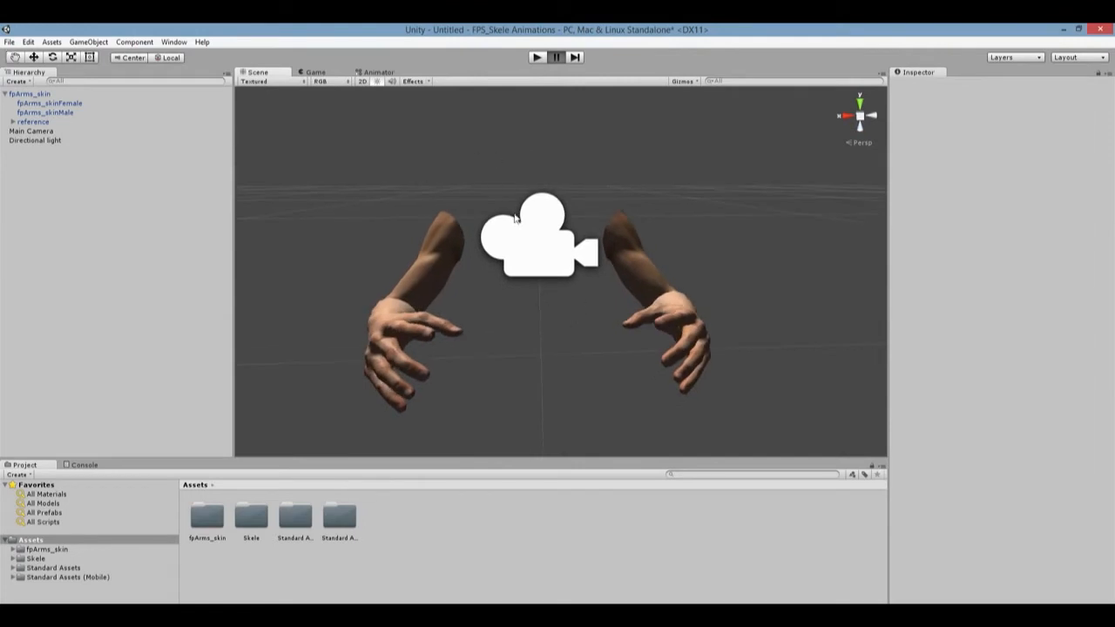
scroll(499, 221, "down", 4)
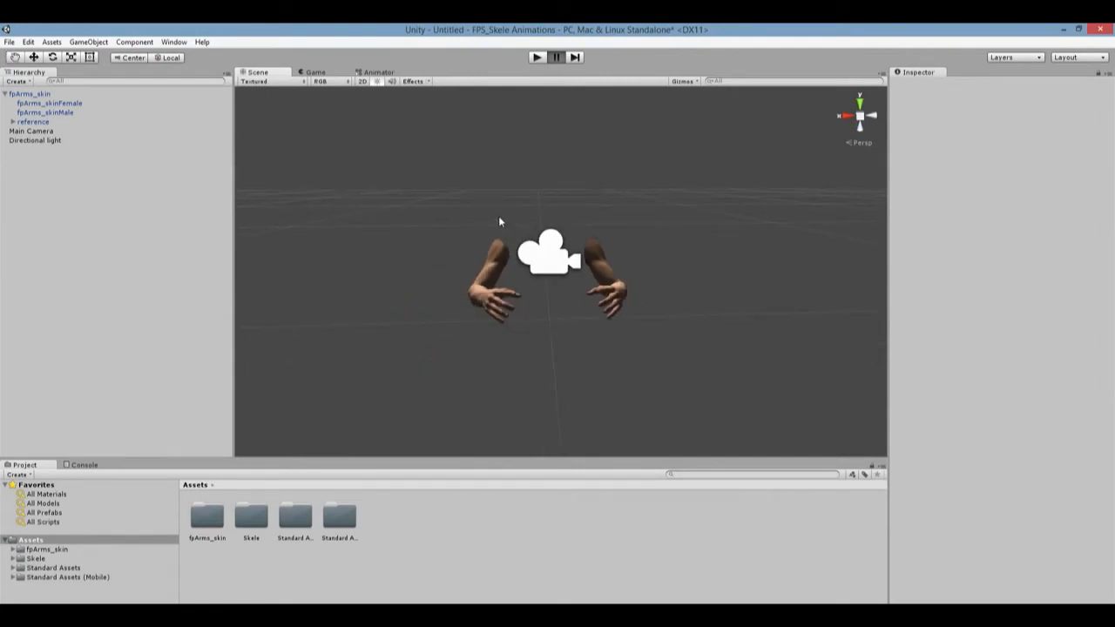
scroll(594, 301, "down", 5)
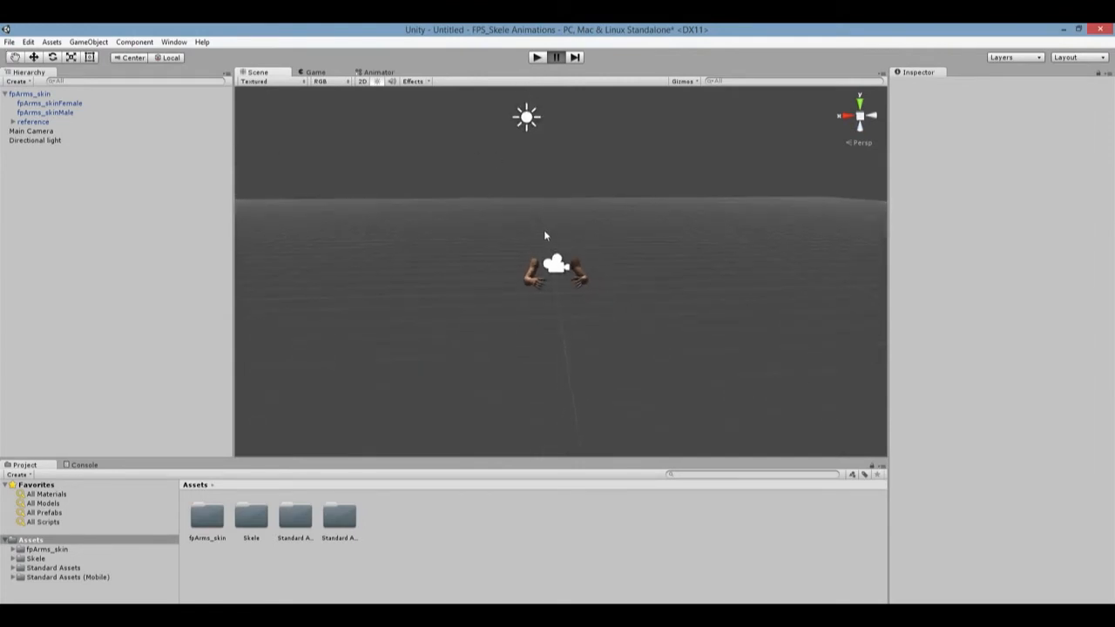
left_click(533, 149)
key("w")
right_click_drag(623, 331, 578, 328)
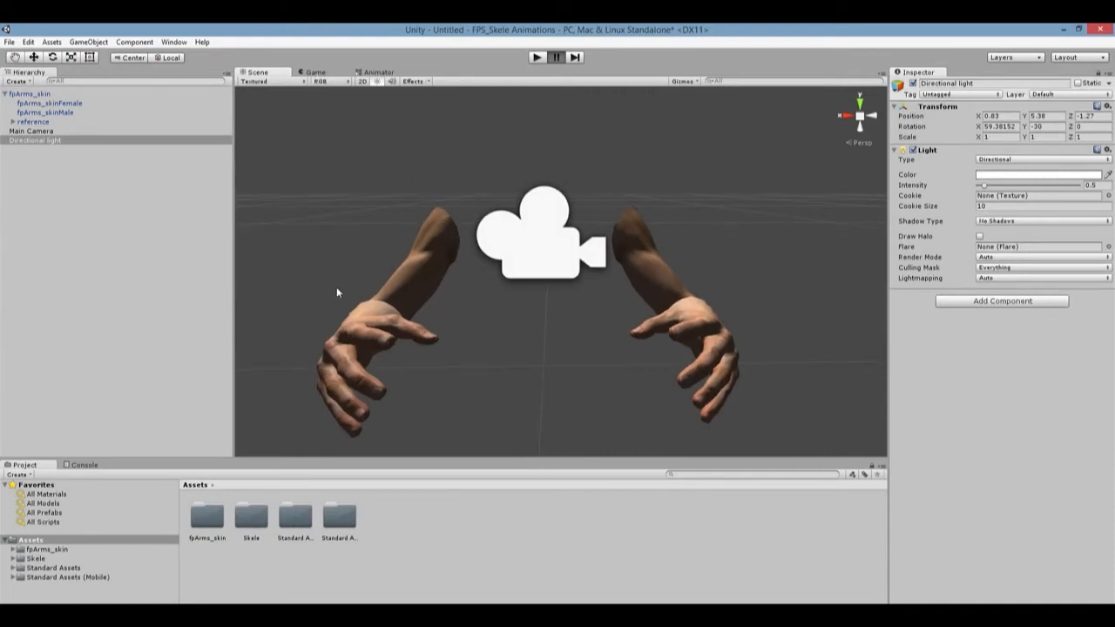
left_click(315, 73)
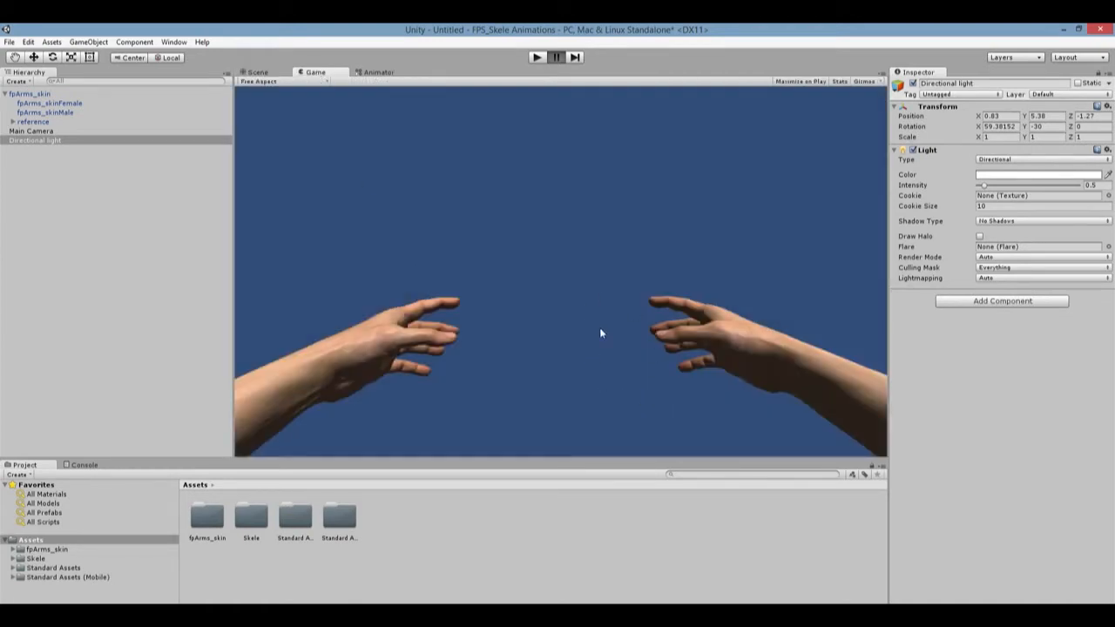
left_click(253, 75)
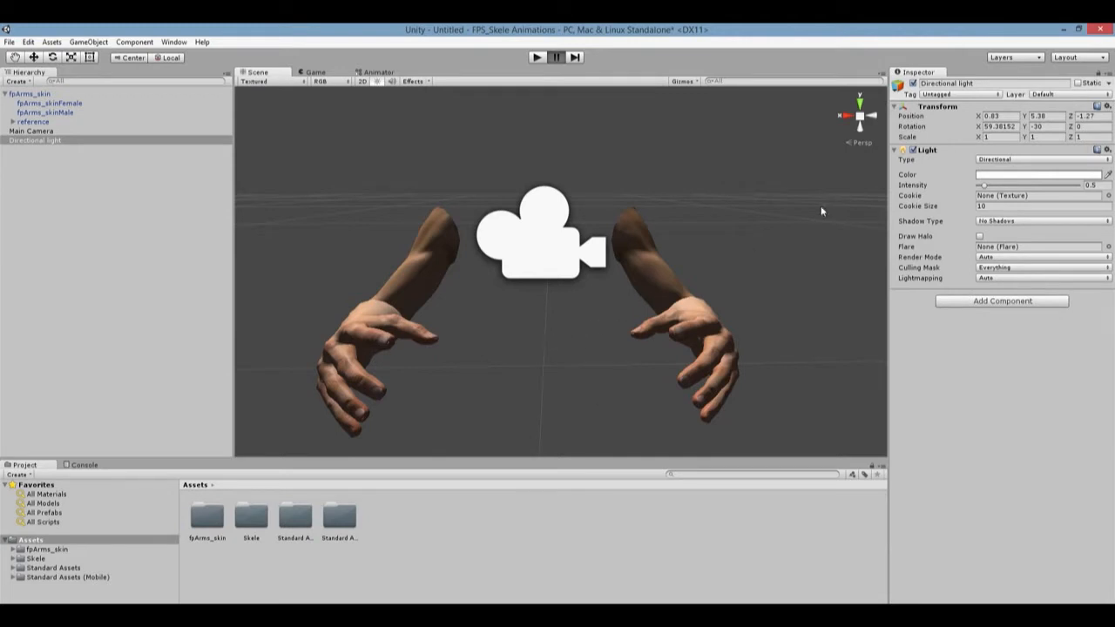
- Start skeleton editing on fpArms_skinMale and dock the Animation window beside the Console
left_click(642, 275)
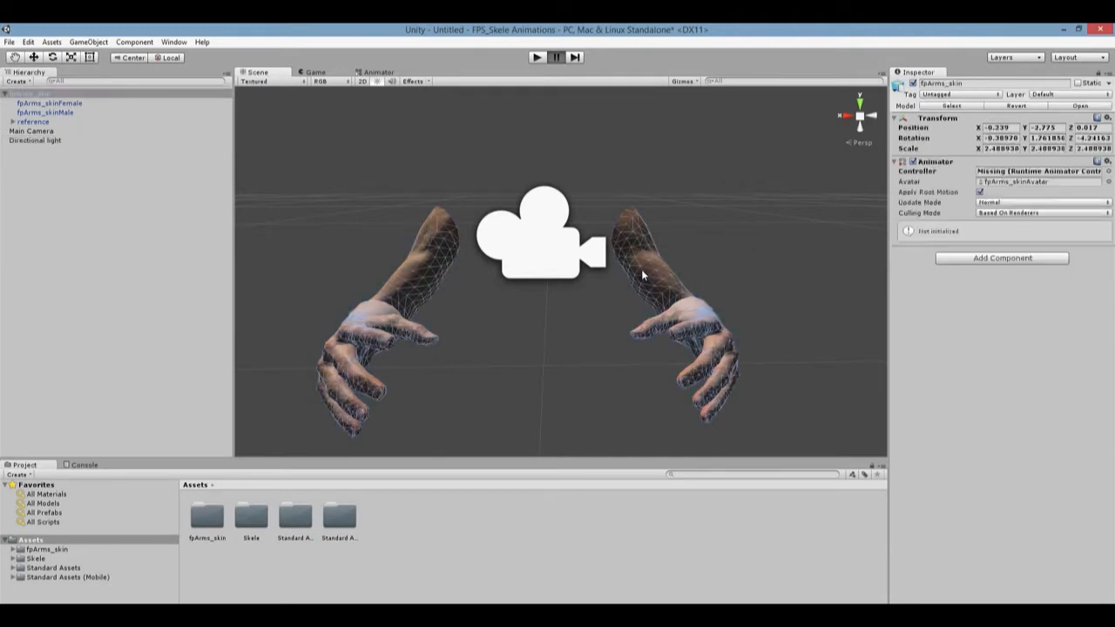
left_click(912, 174)
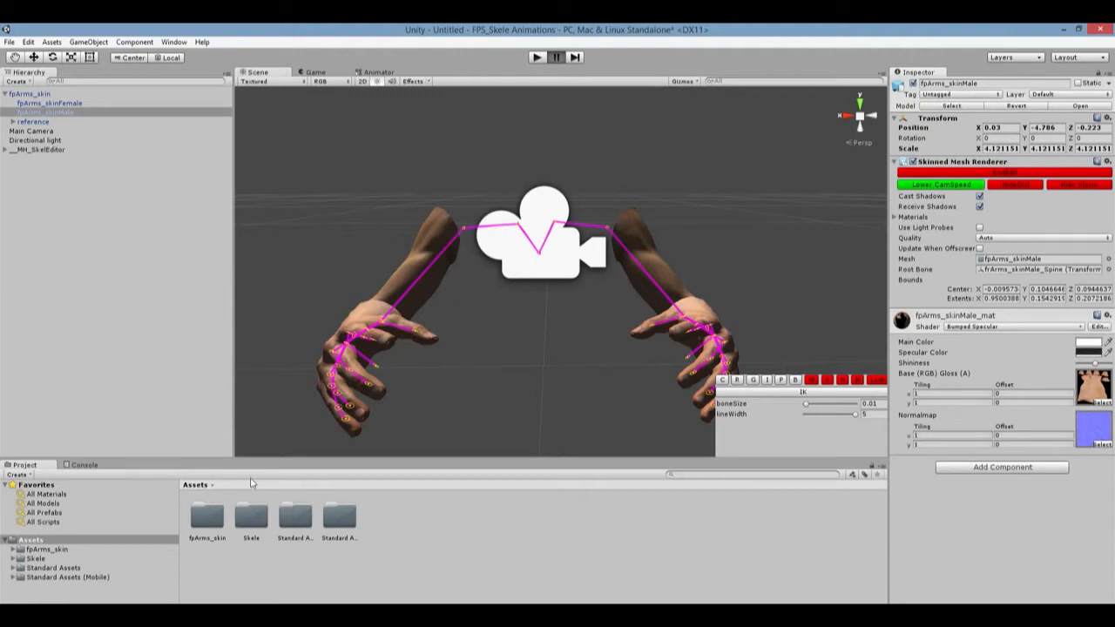
key("ctrl+6")
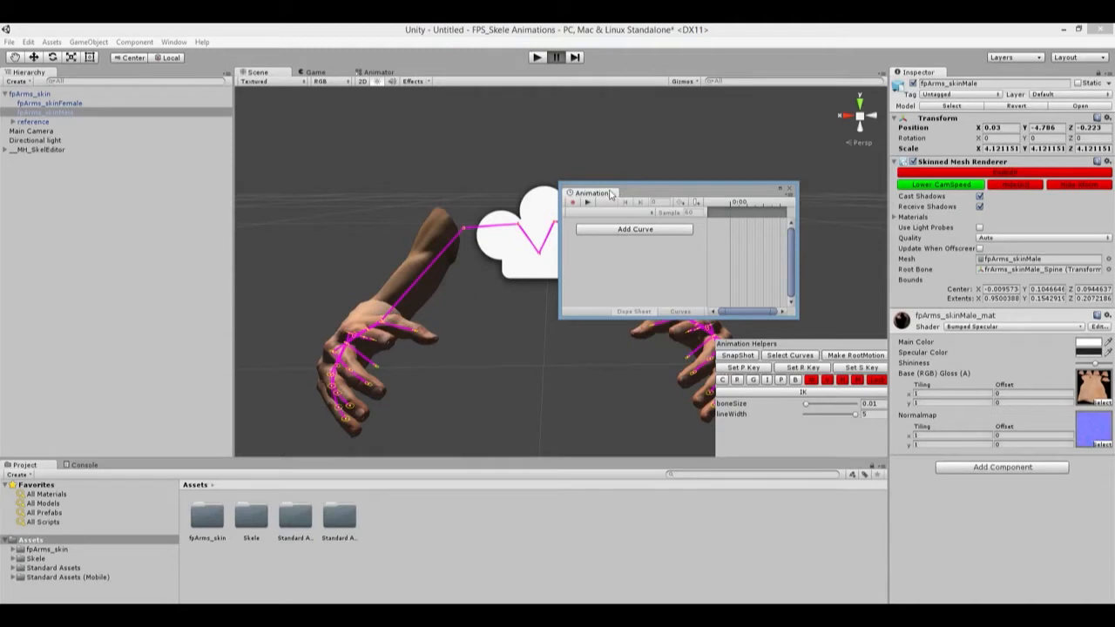
left_click_drag(610, 193, 146, 470)
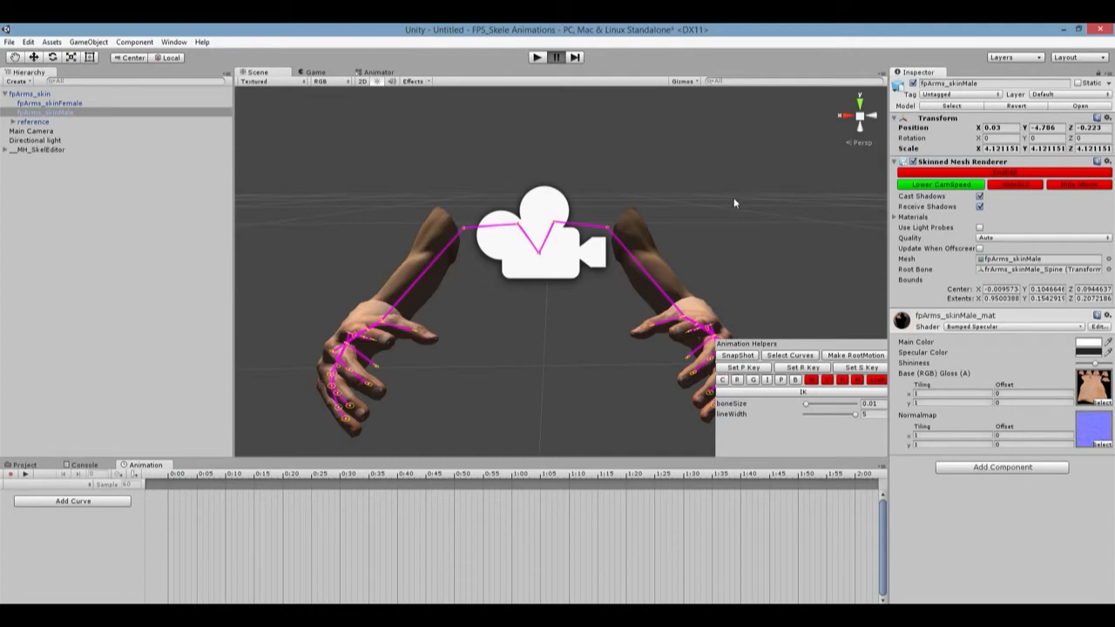
- Create a new animation clip named Idle in the Assets folder
left_click(79, 484)
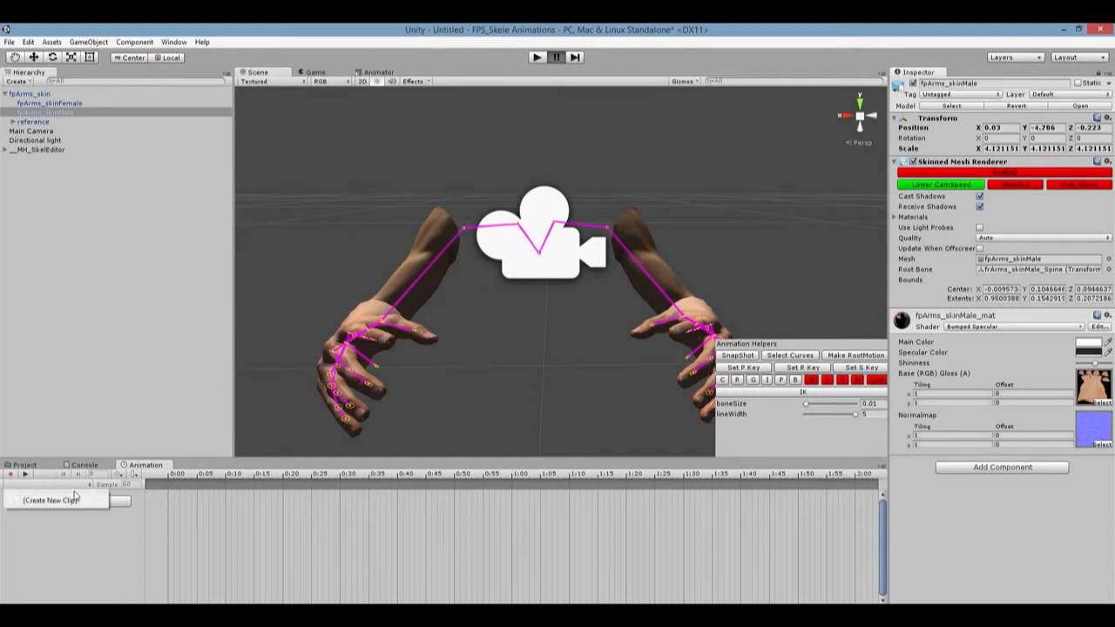
left_click(53, 501)
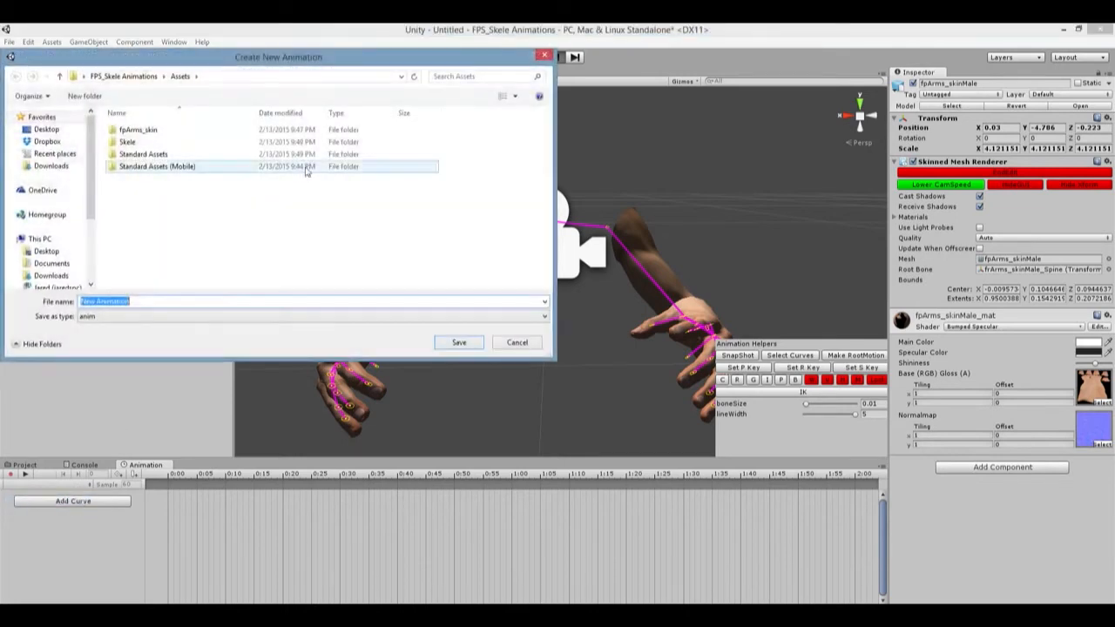
type("Idle")
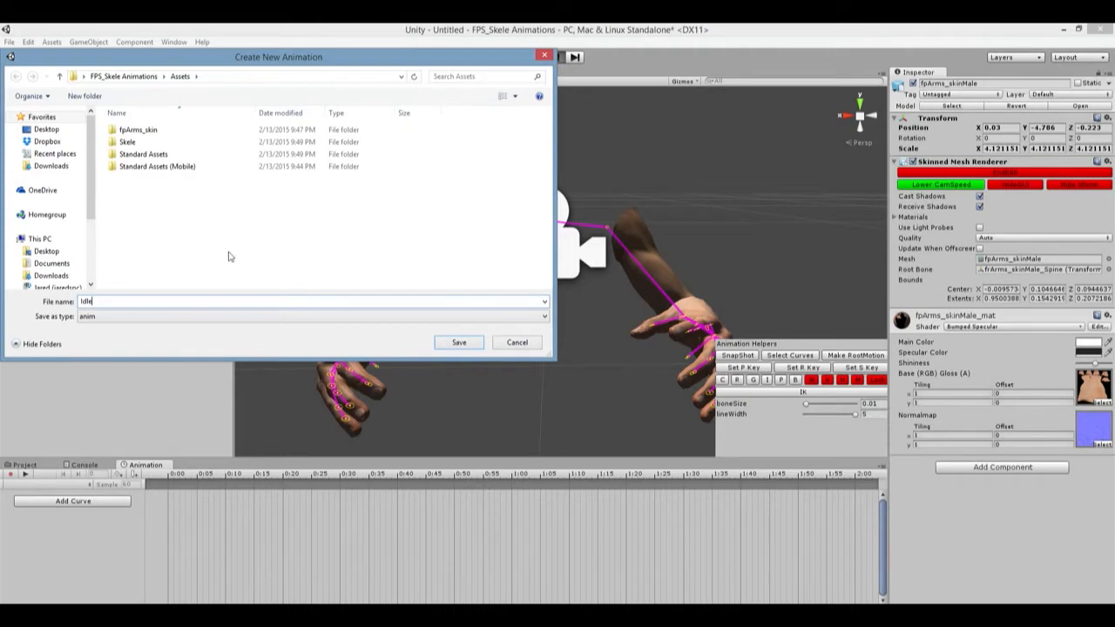
key("Return")
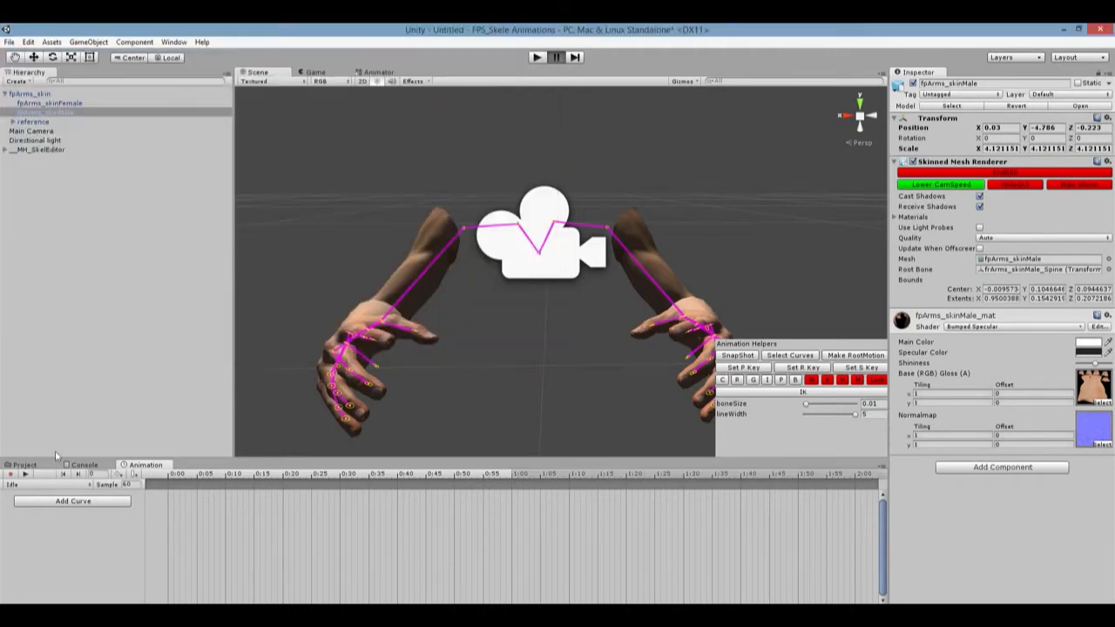
- Turn on keyframe recording for the Idle clip
left_click(12, 476)
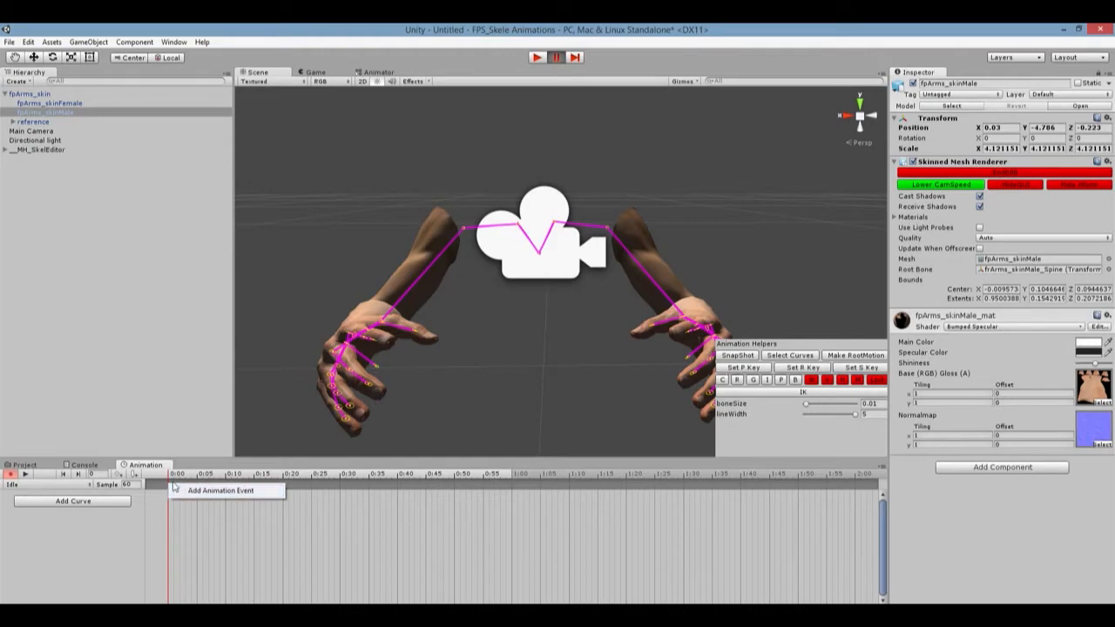
right_click(168, 487)
left_click(174, 491)
right_click(169, 486)
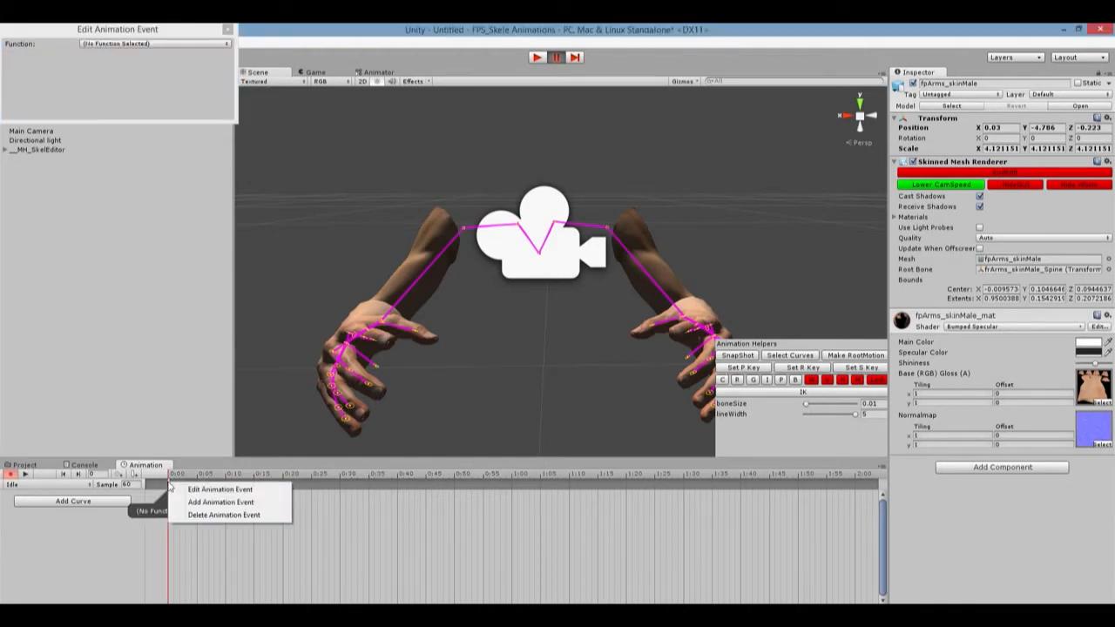
left_click(164, 492)
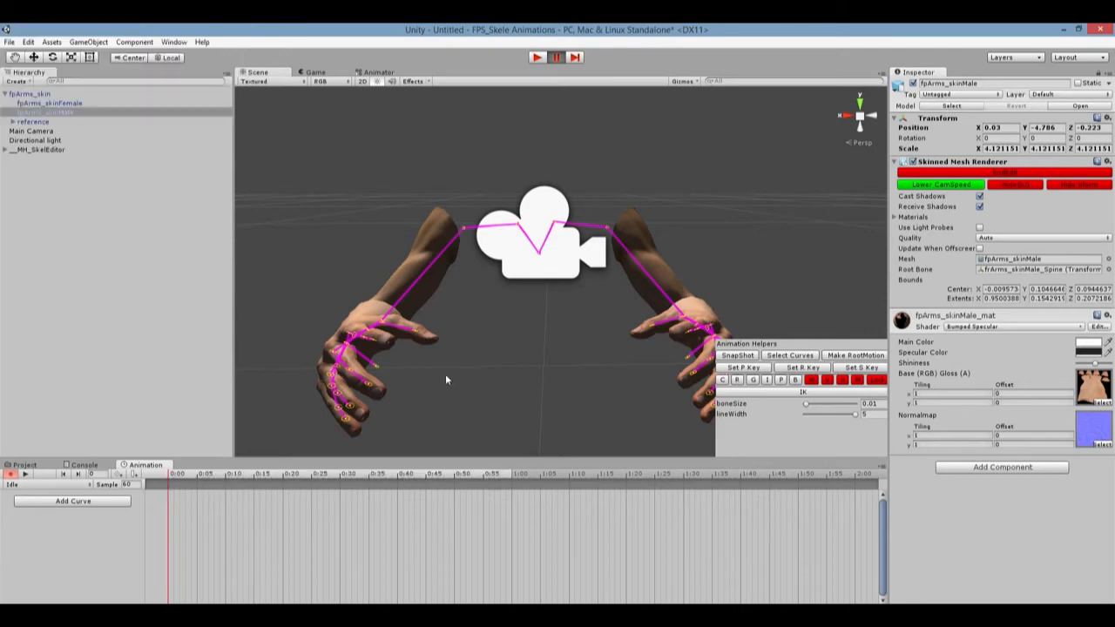
- Nudge the right arm, right shoulder and left arm rotations to key them at 0:00, left arm about X -26.9, Y 36.7, Z 36.8
left_click(466, 229)
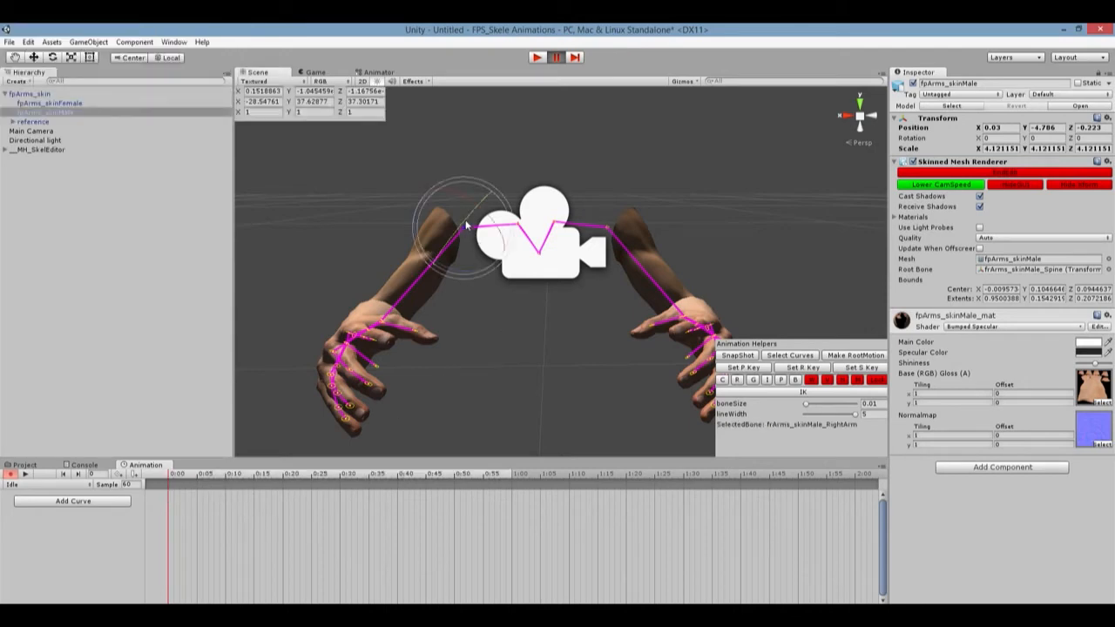
mouse_move(467, 224)
left_mouse_down()
mouse_move(457, 223)
mouse_move(467, 224)
left_mouse_up()
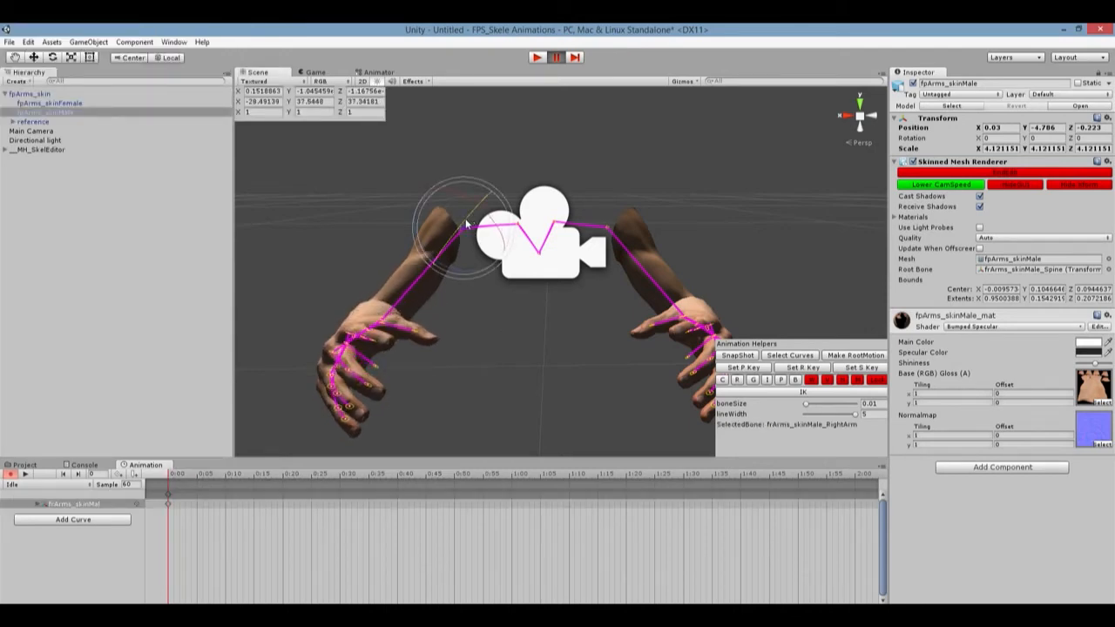
left_click(517, 227)
left_click_drag(509, 224, 538, 225)
left_click(607, 225)
left_click_drag(607, 225, 607, 224)
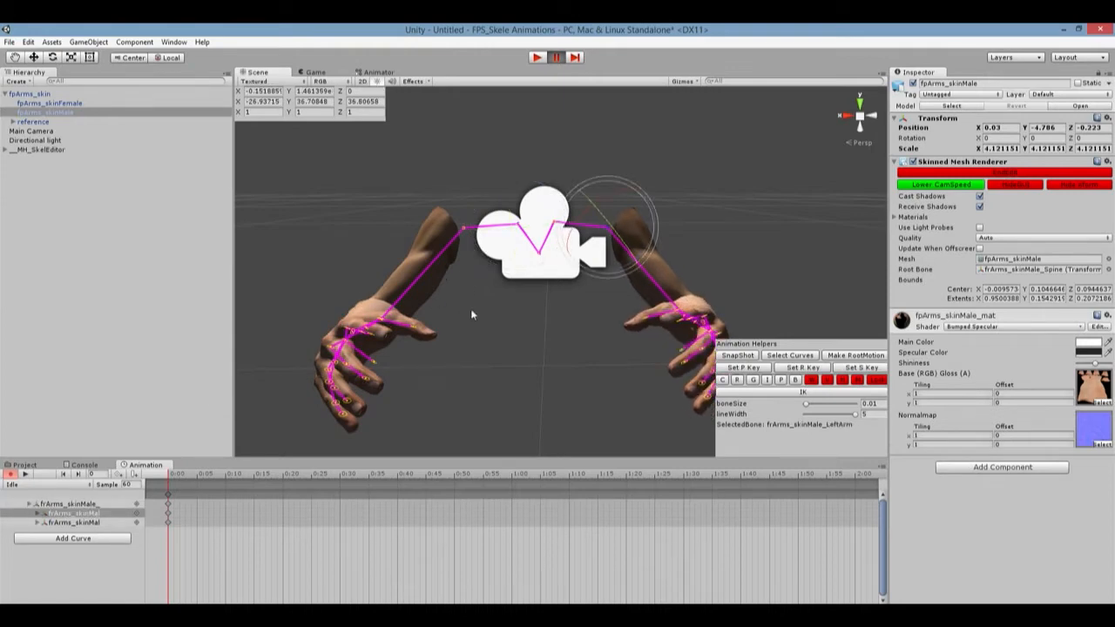
- Add a key at 1:00, copy the 0:00 arm keys onto it, and play back the clip
left_click(169, 499)
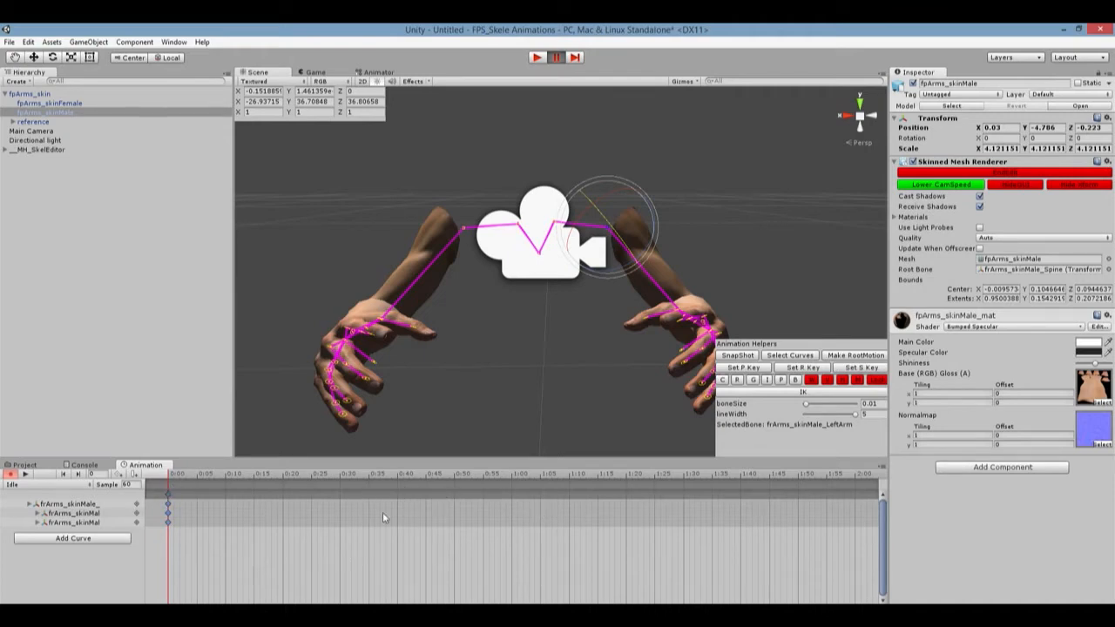
right_click(506, 490)
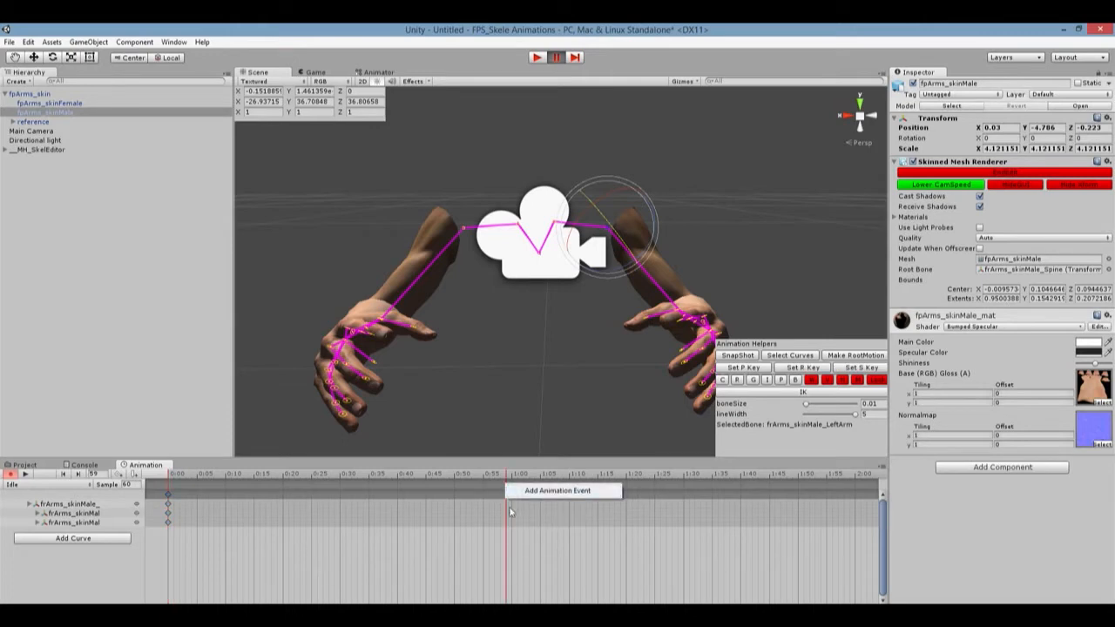
right_click(512, 512)
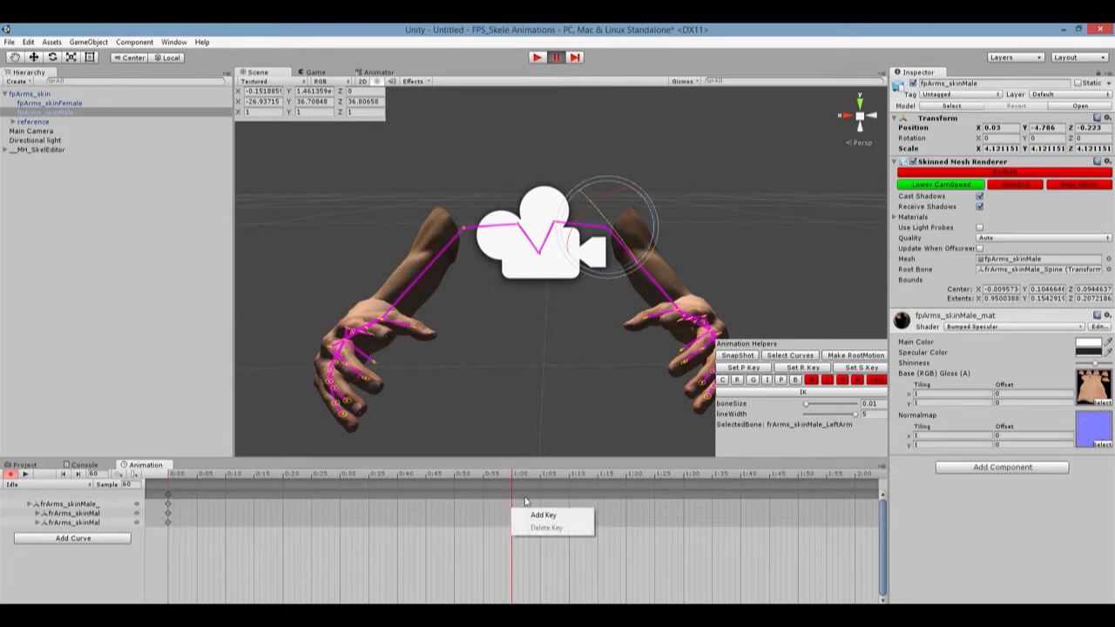
left_click(542, 515)
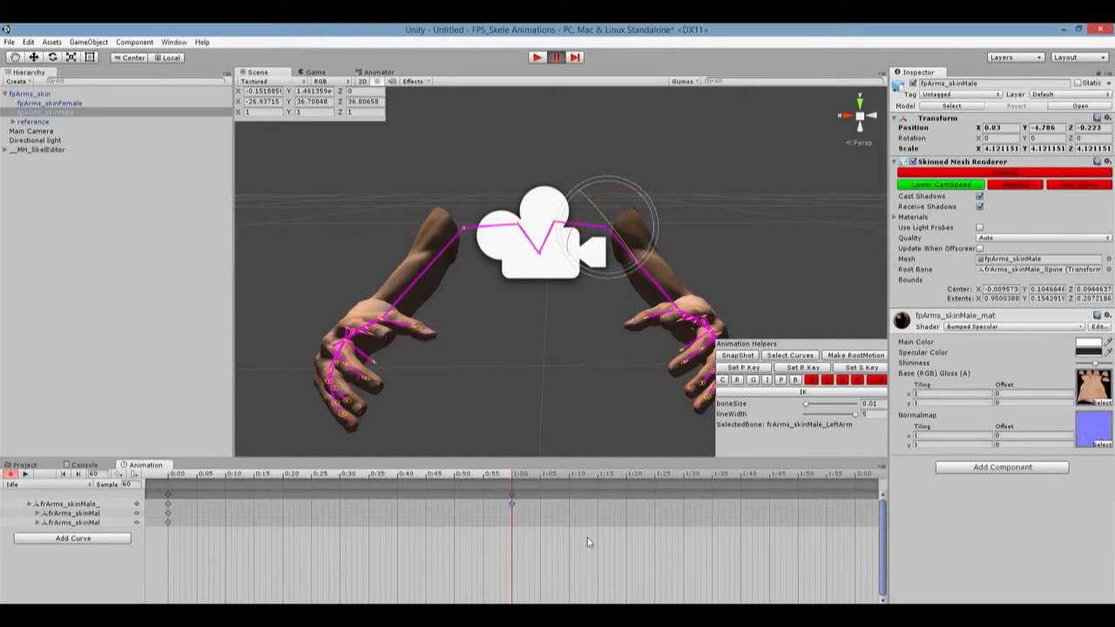
left_click(512, 504)
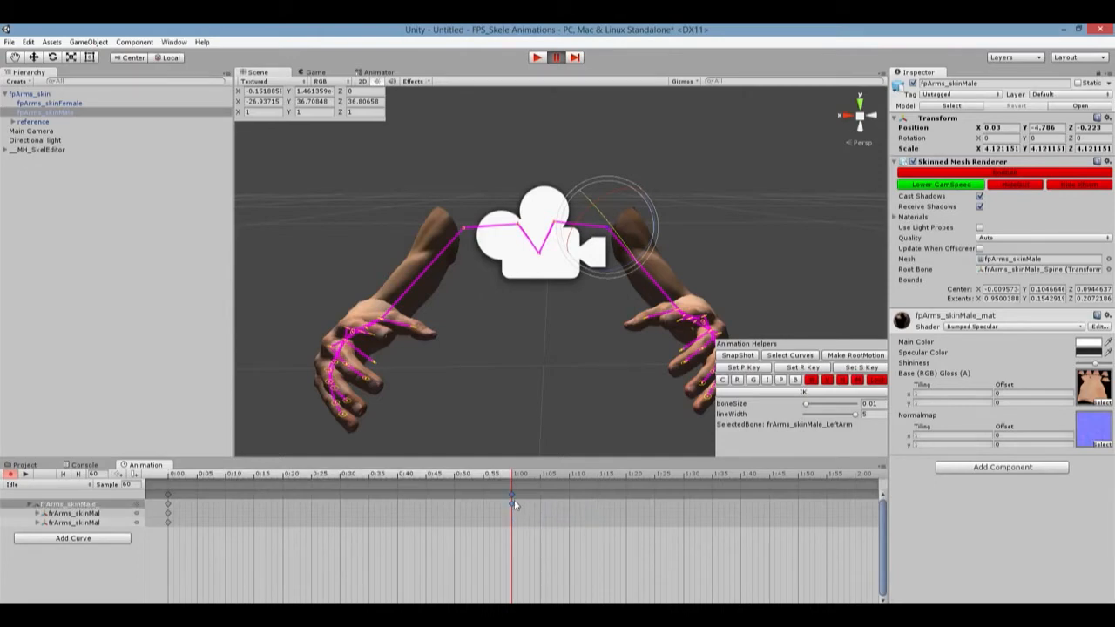
left_click(168, 496)
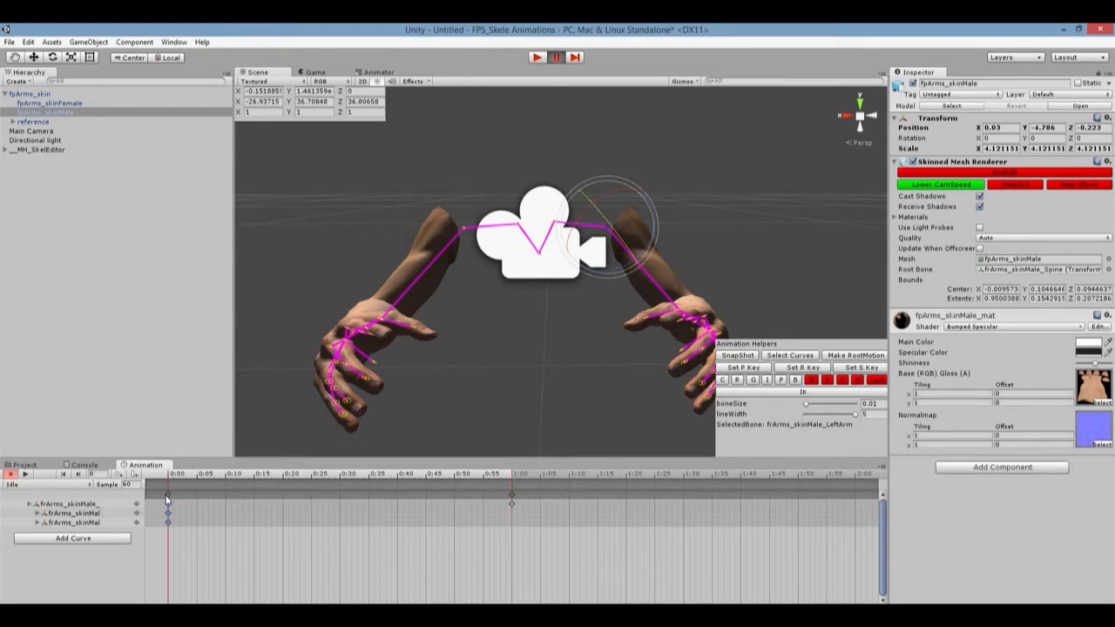
left_click(512, 496)
key("ctrl+v")
left_click(25, 474)
left_click(25, 475)
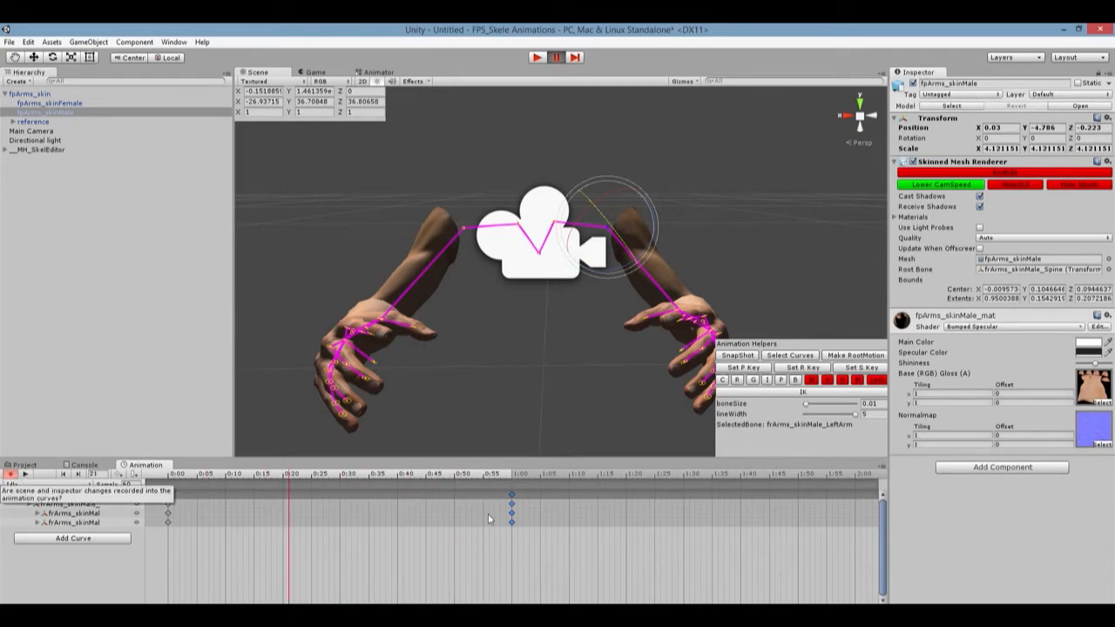
- Add a key at frame 29 and copy the 0:00 arm keys onto it
right_click(340, 509)
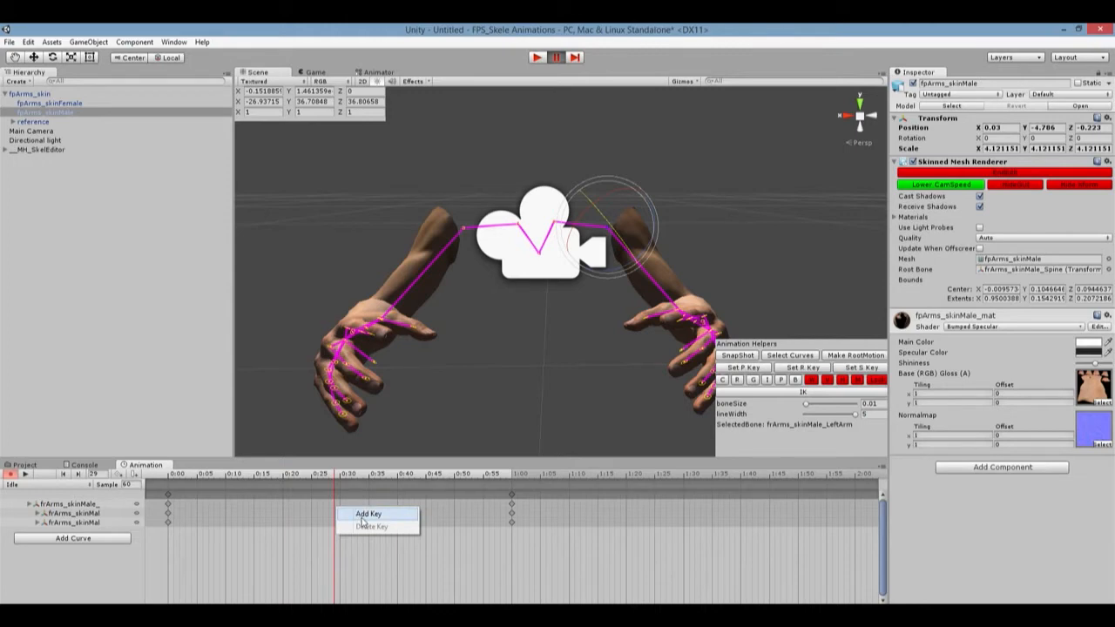
left_click(366, 513)
left_click(169, 498)
left_click(334, 497)
right_click(333, 499)
left_click(333, 506)
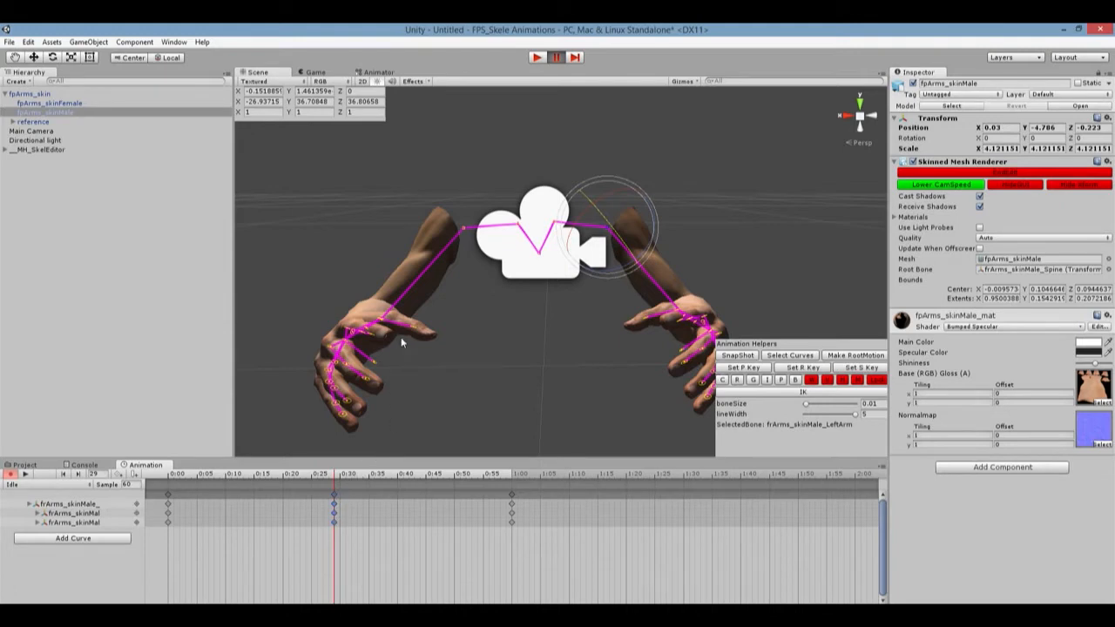
- At frame 29, rotate the right forearm to about X -3.8, Y 67.6, Z -0.9 and the left forearm to about X -1, Y 71.9, Z 0.8
left_click_drag(420, 340, 526, 357, "alt")
left_click(321, 369)
mouse_move(341, 410)
left_mouse_down()
mouse_move(362, 416)
mouse_move(348, 427)
left_mouse_up()
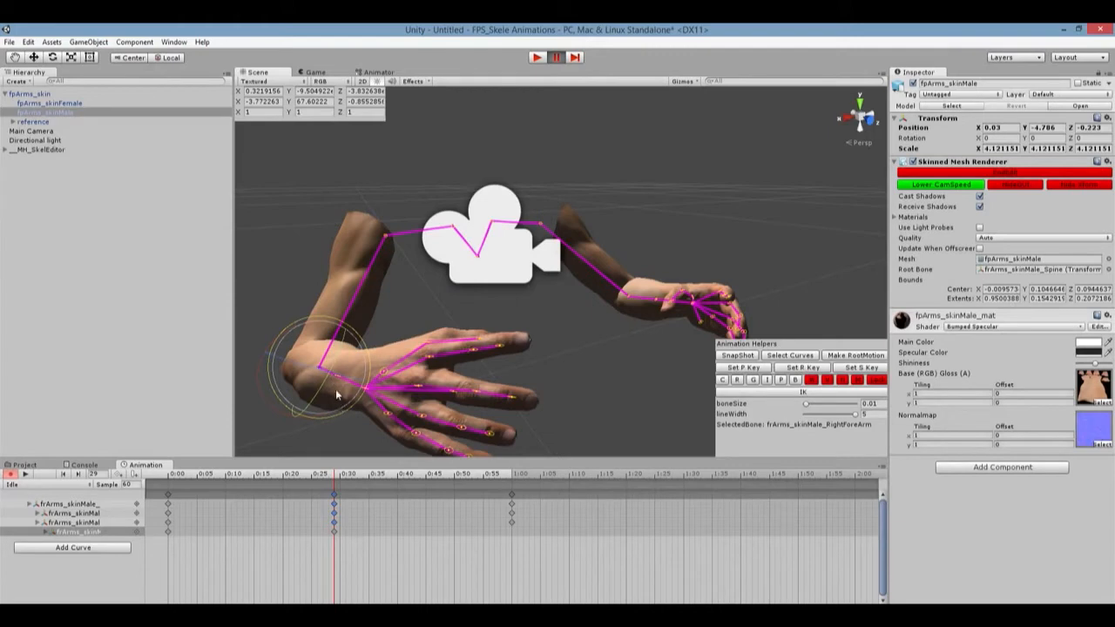
left_click_drag(443, 392, 258, 387, "alt")
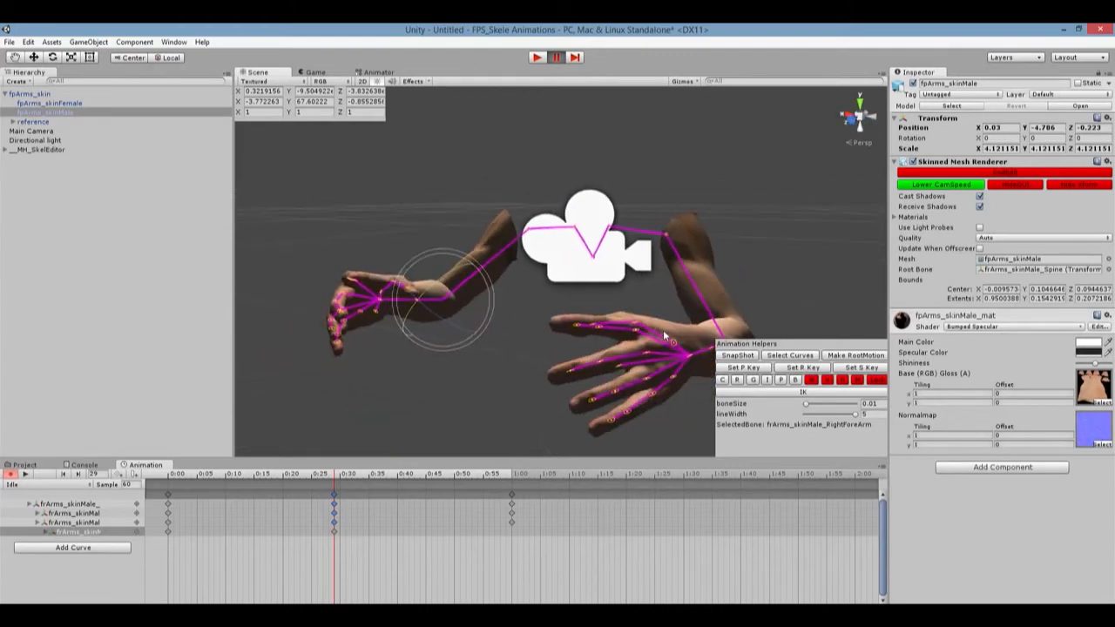
left_click_drag(649, 320, 600, 322, "alt")
left_click(610, 327)
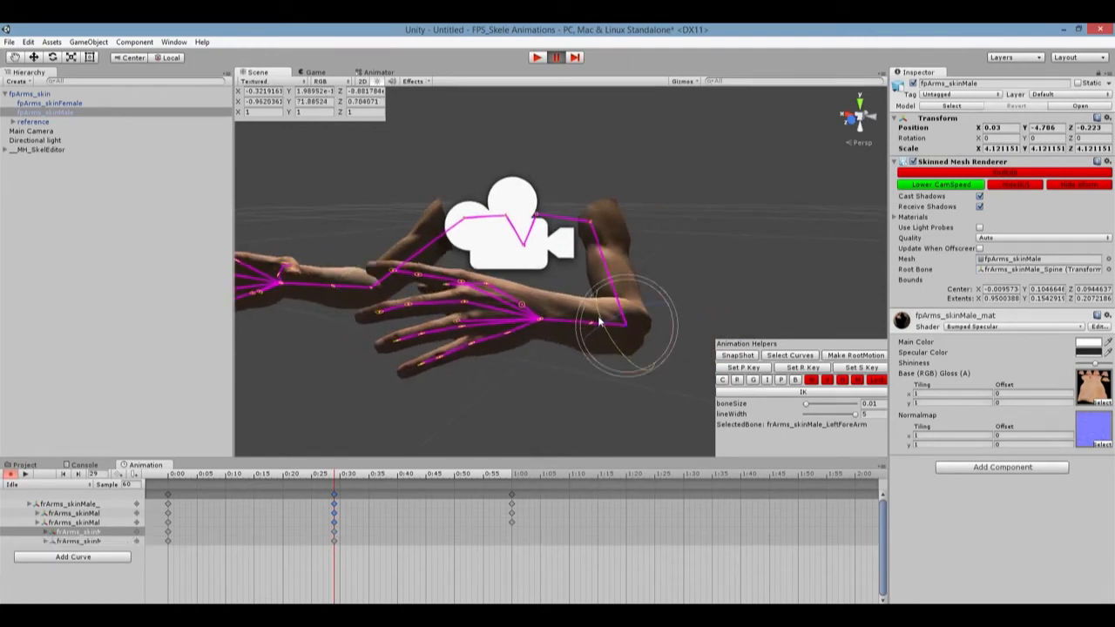
- At frame 29, rotate the left thumb's tip bone to about Y 16.9
left_click_drag(468, 422, 557, 418, "alt")
left_click_drag(473, 352, 549, 373, "alt")
left_click(591, 332)
left_click_drag(567, 404, 664, 423, "alt")
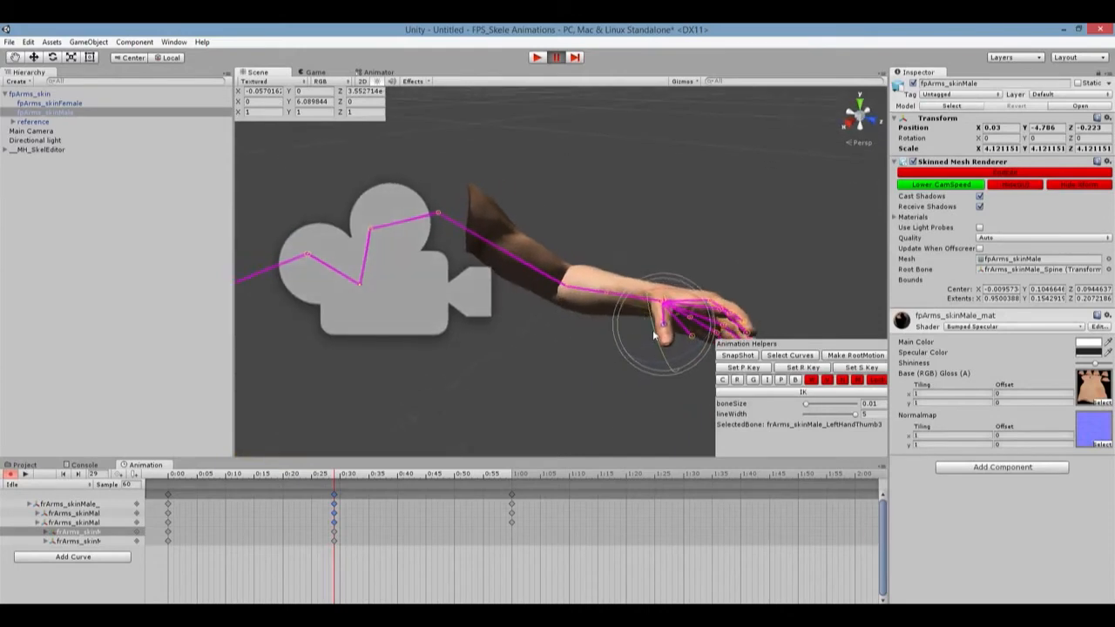
left_click_drag(653, 337, 660, 352)
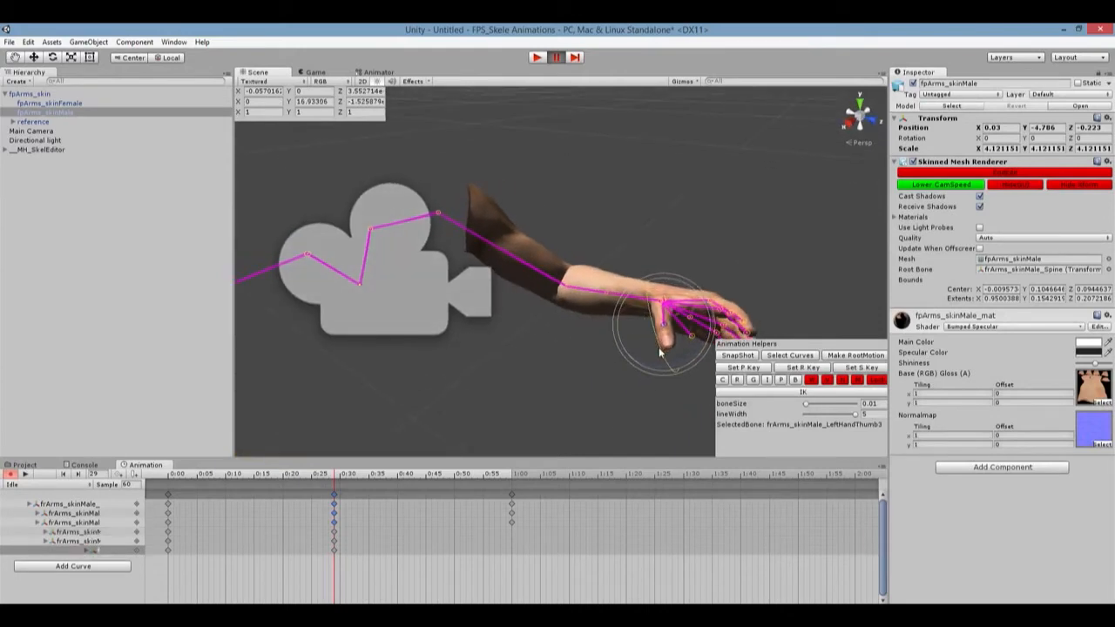
- At frame 29, bend the tip bones of the left hand's four fingers slightly, the pinky to about Z 18.5
left_click_drag(645, 396, 508, 284, "alt")
left_click(511, 284)
left_click(525, 324)
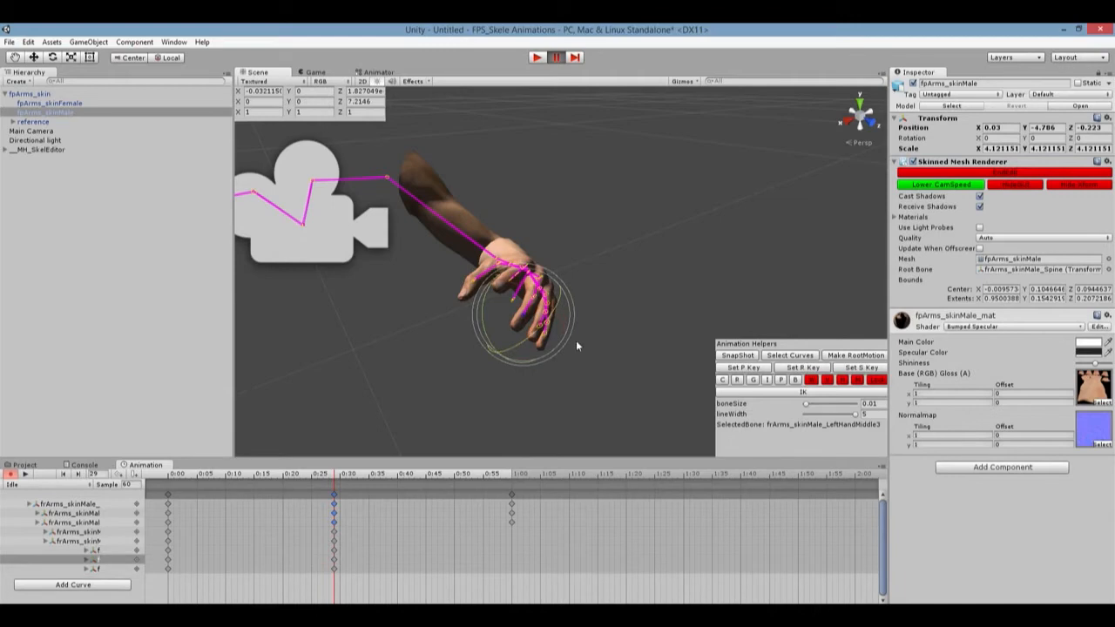
left_click(539, 330)
left_click_drag(557, 344, 494, 323)
left_click(499, 302)
- At frame 29, bend the right finger tips: index about Z 11.4, middle about Z 20.3, pinky about Z 21, and the ring finger slightly
left_click_drag(439, 349, 641, 371, "alt")
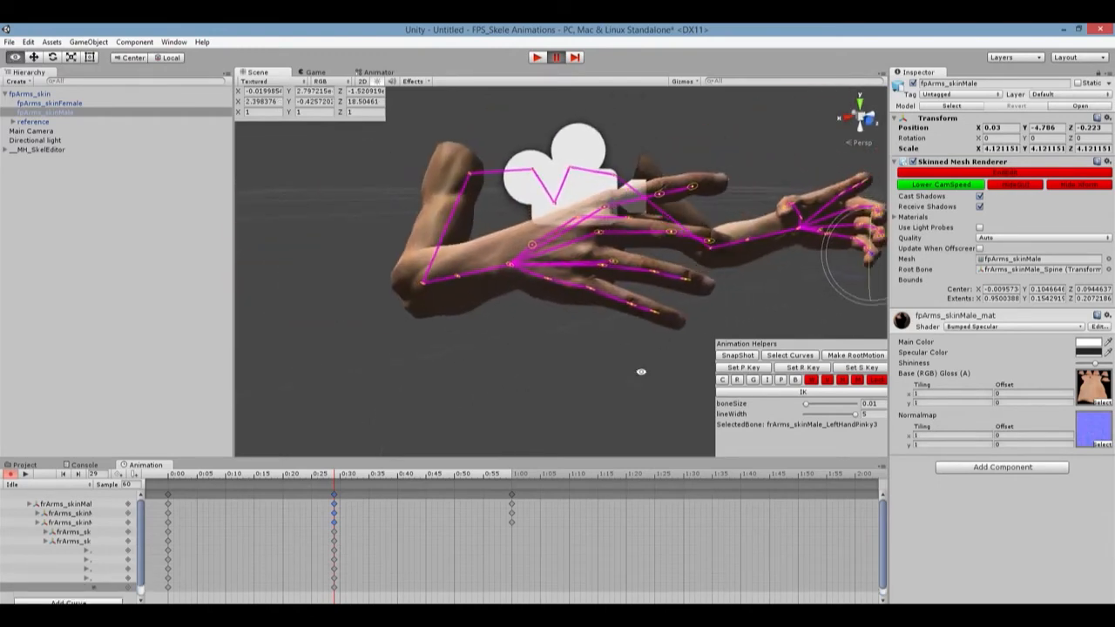
left_click(689, 191)
left_click_drag(684, 162, 690, 153)
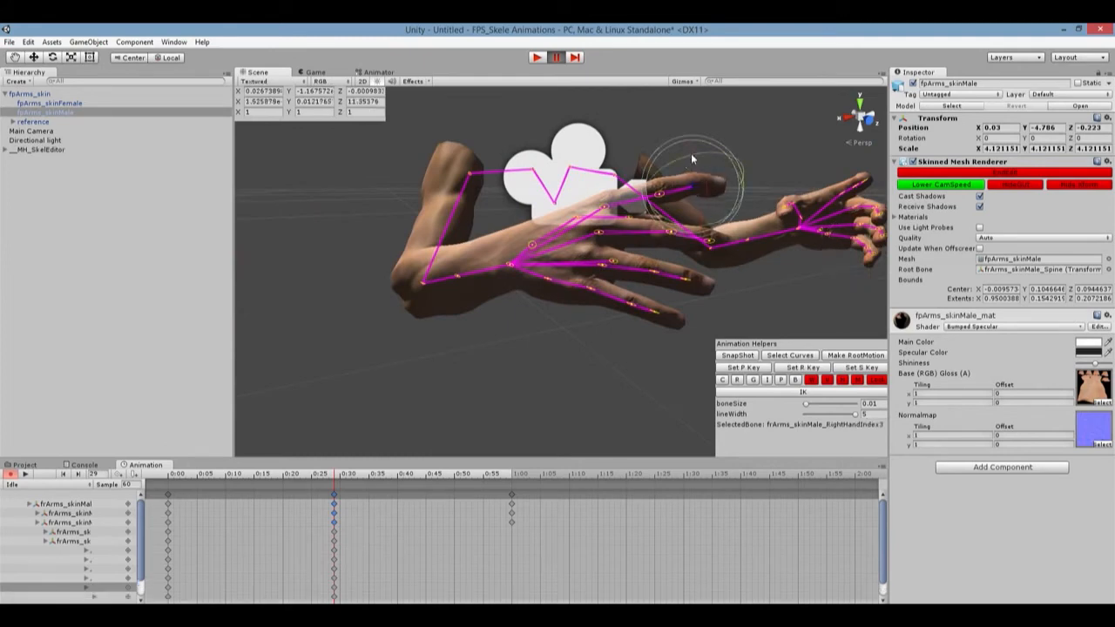
left_click(710, 244)
left_click_drag(720, 234, 718, 239)
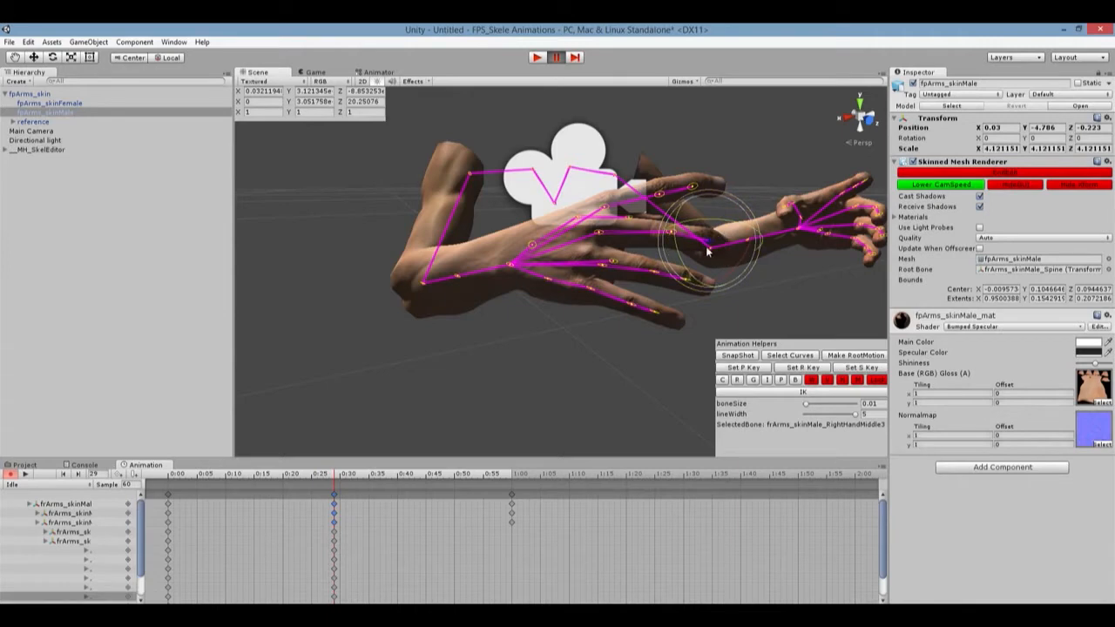
left_click(657, 311)
left_click_drag(660, 323, 672, 330)
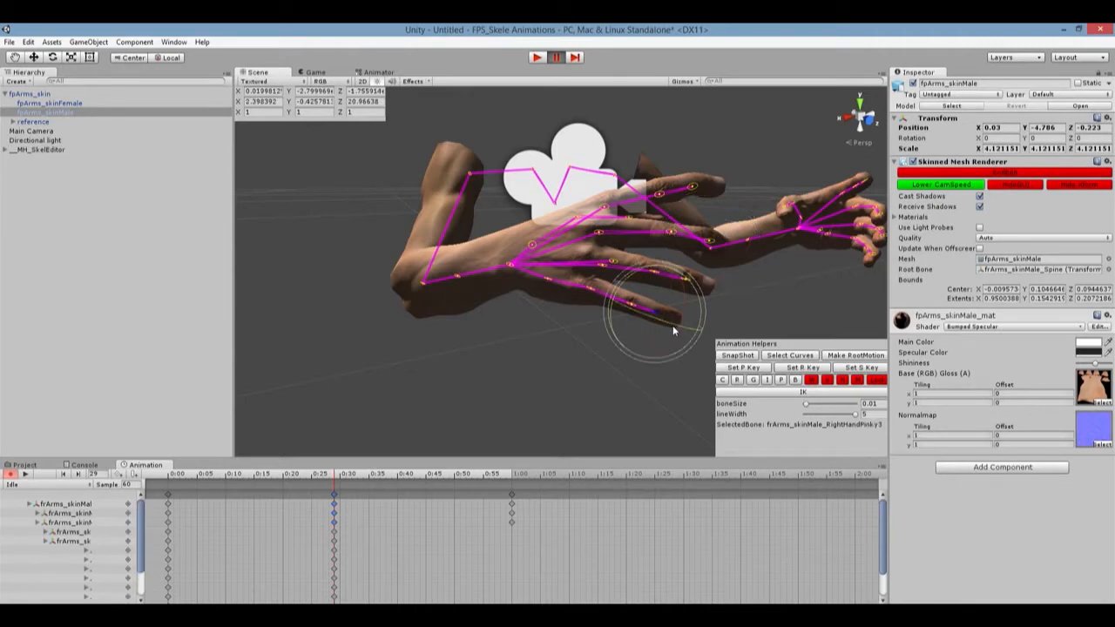
left_click(690, 284)
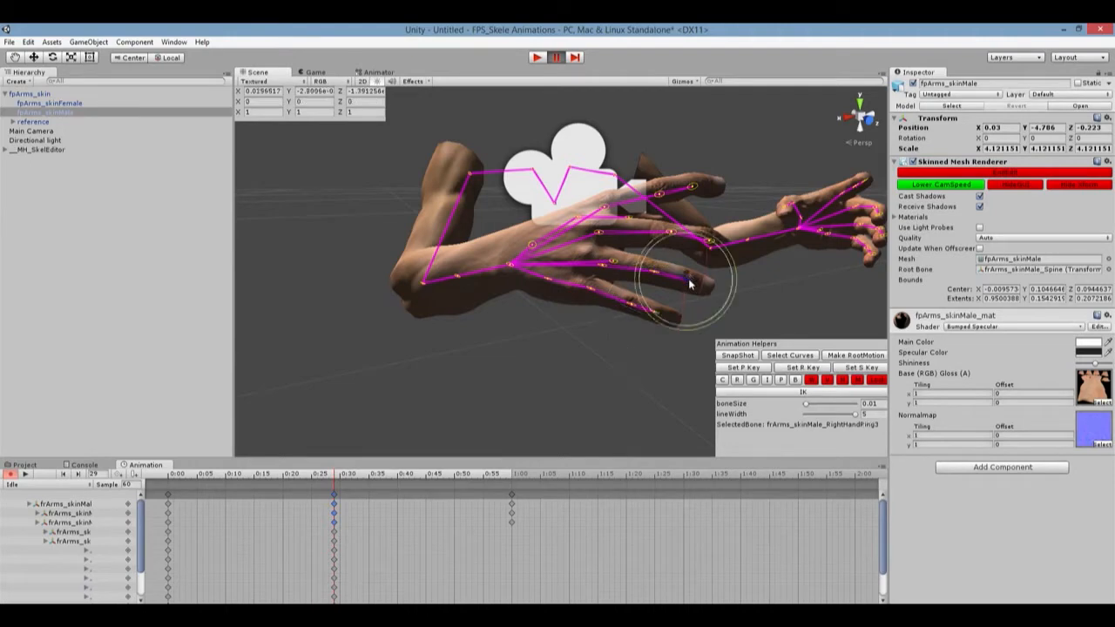
left_click_drag(682, 277, 512, 354)
- At frame 29, rotate the right thumb's tip bone to about Y 18.7 and check both hands from the front
left_click(459, 350)
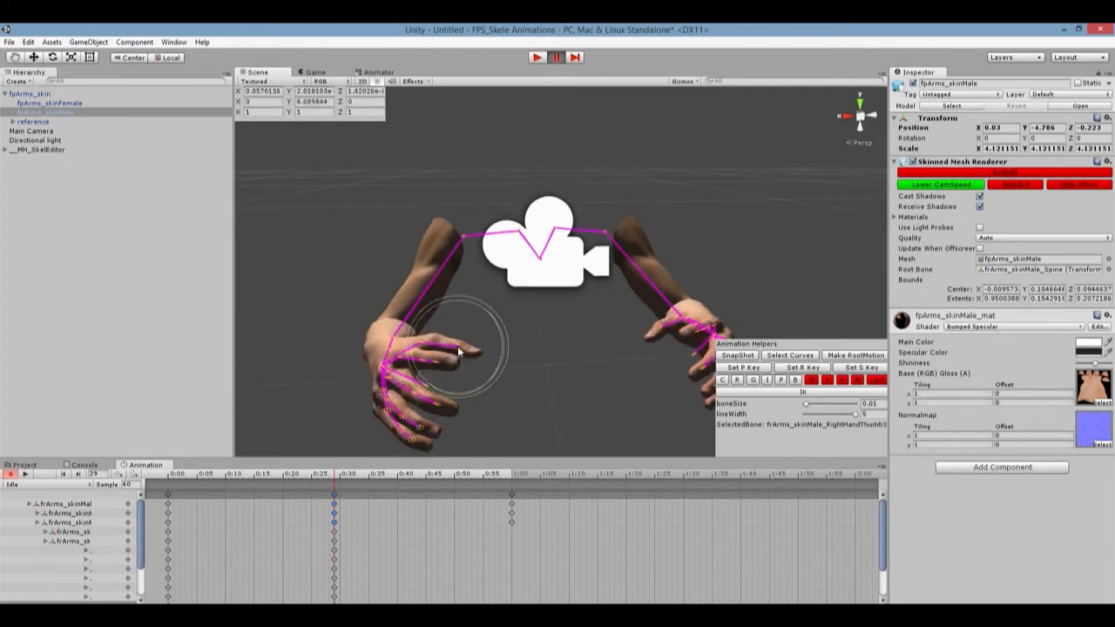
left_click_drag(508, 352, 460, 331, "alt")
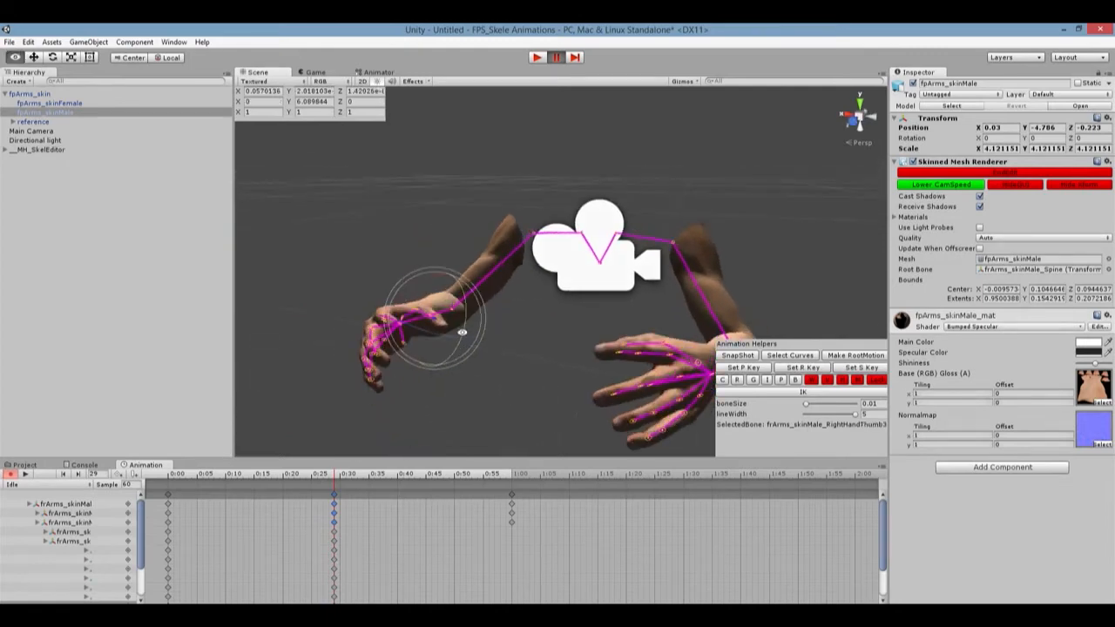
left_click_drag(493, 371, 560, 356, "alt")
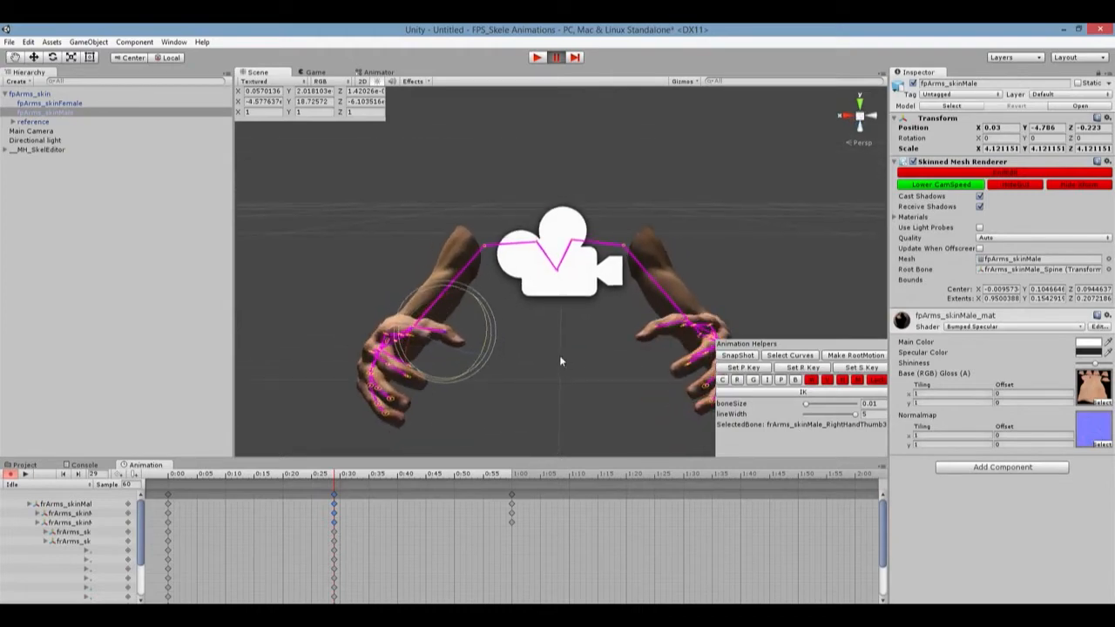
middle_click_drag(570, 348, 549, 364)
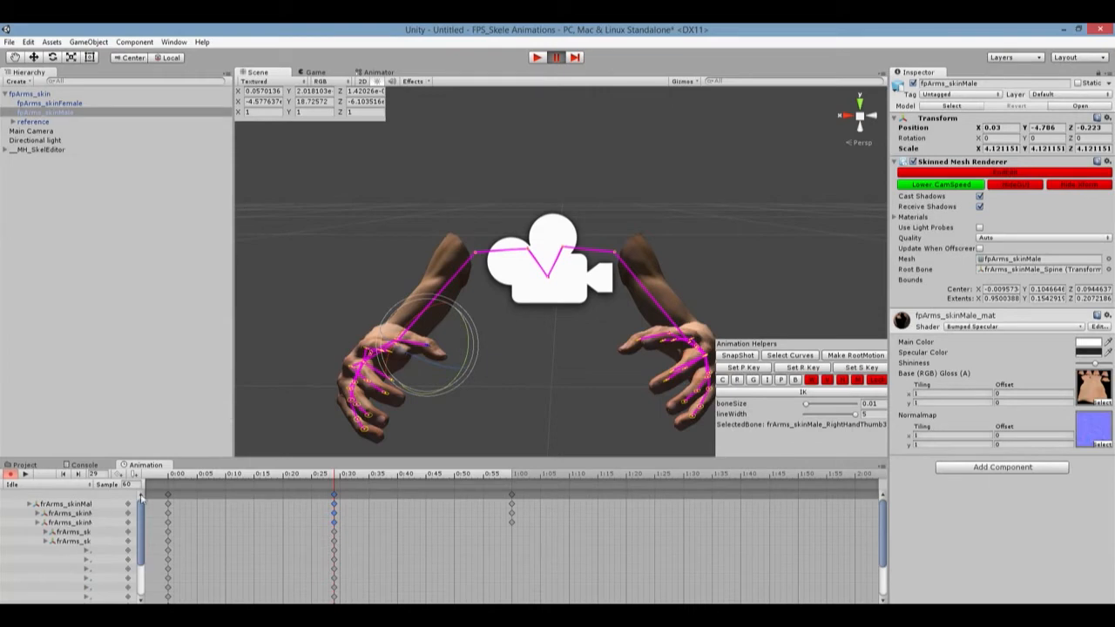
- Copy all arm and finger keys from 0:00 to 1:00 and preview the looping Idle clip, also in the game view
left_click(167, 498)
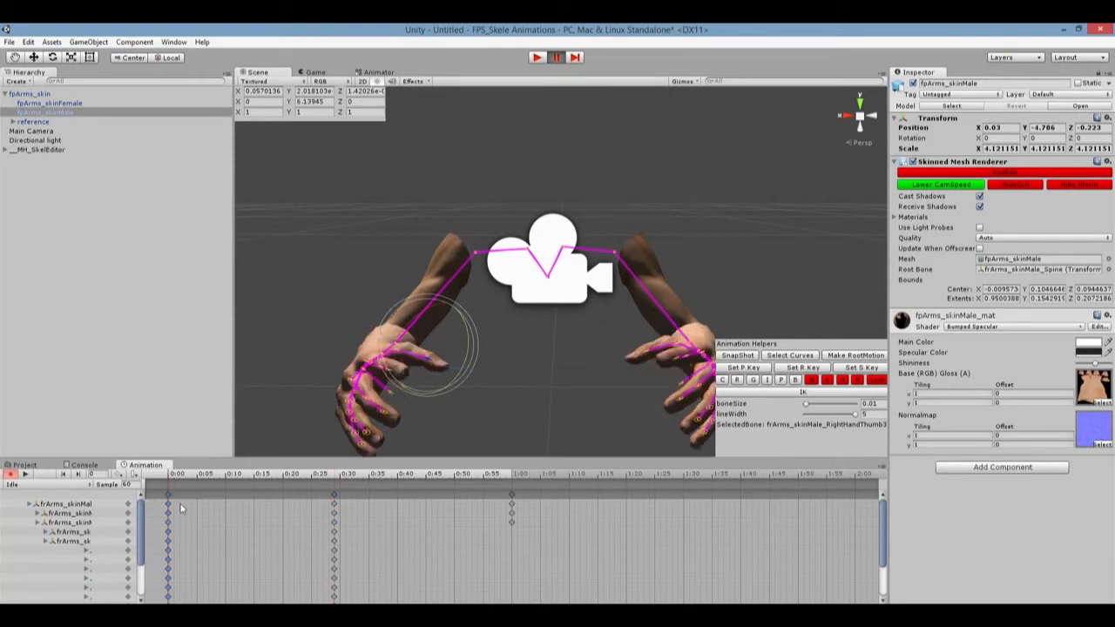
left_click(512, 497)
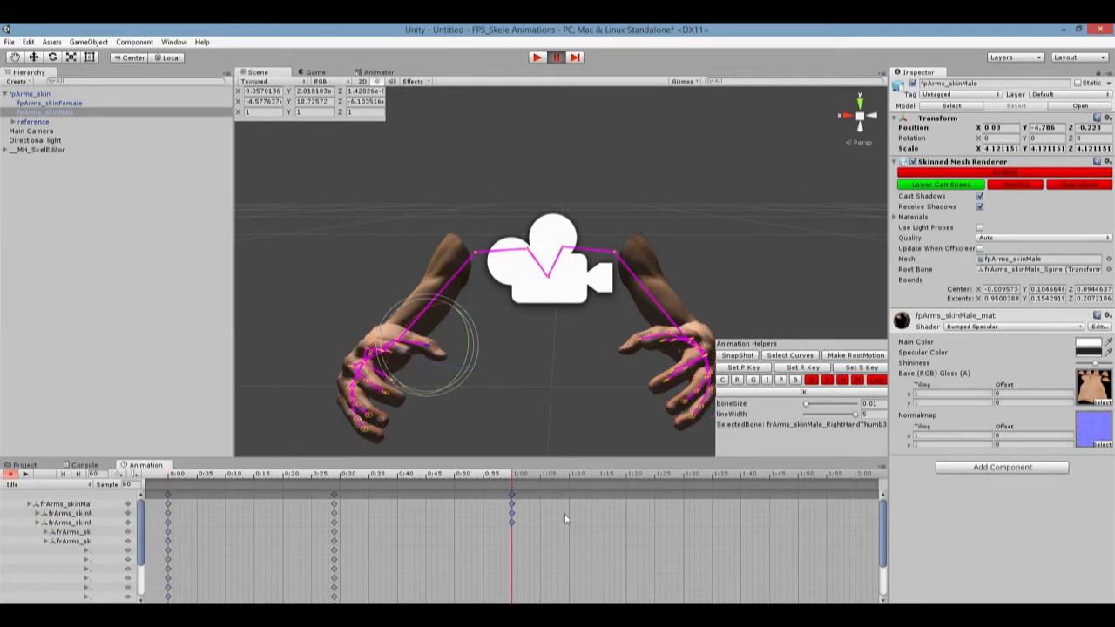
key("ctrl+v")
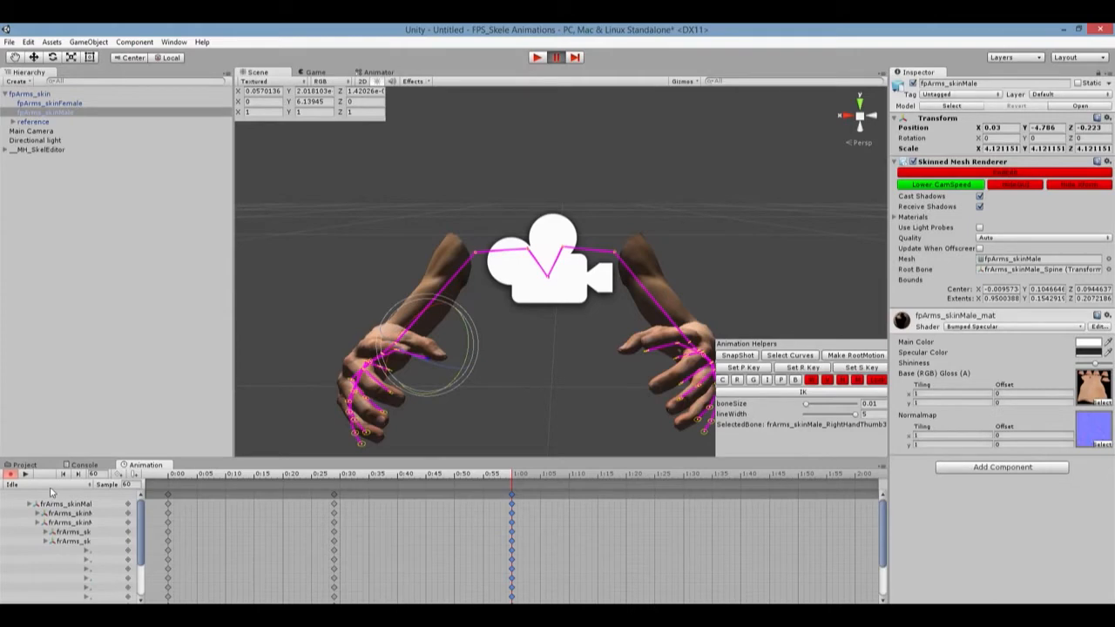
left_click(24, 475)
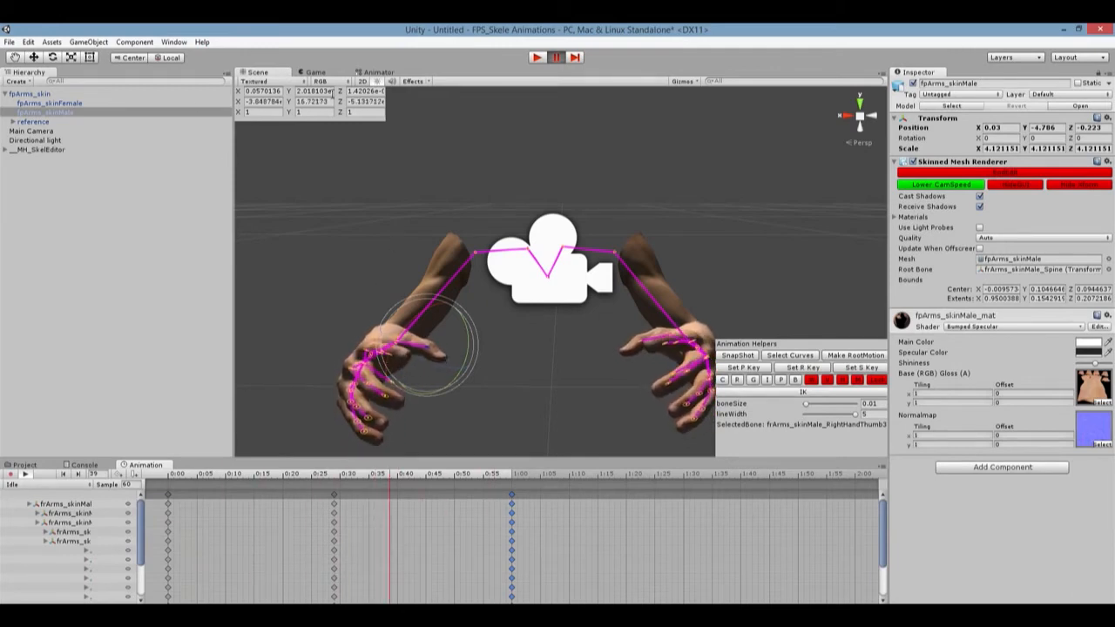
left_click(315, 72)
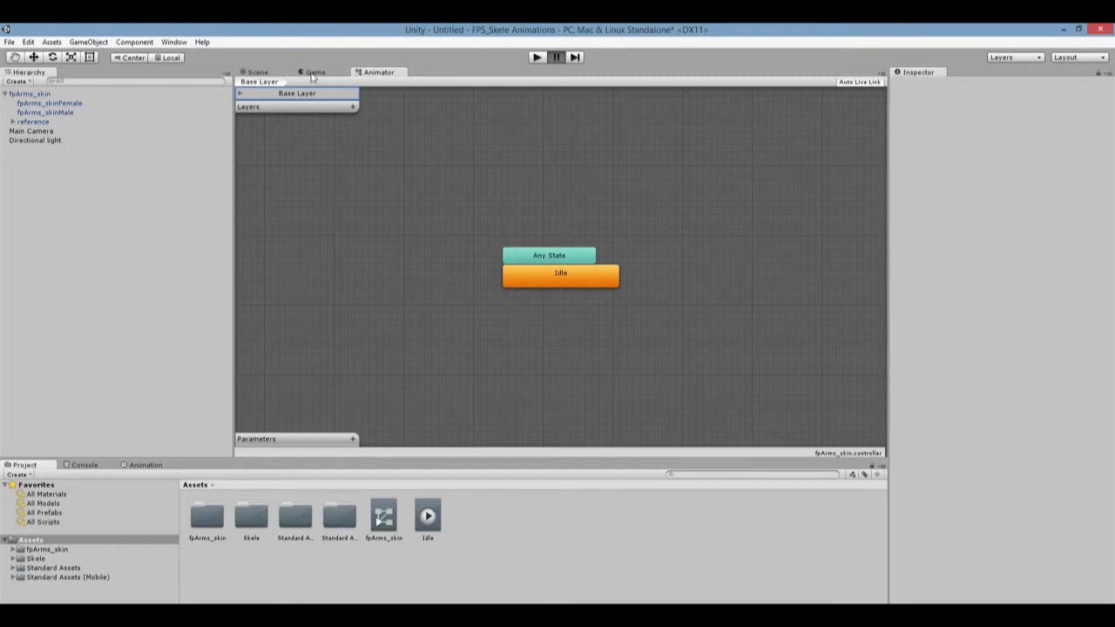
- Return to the scene view and start skeleton editing on the male arms mesh
left_click(254, 74)
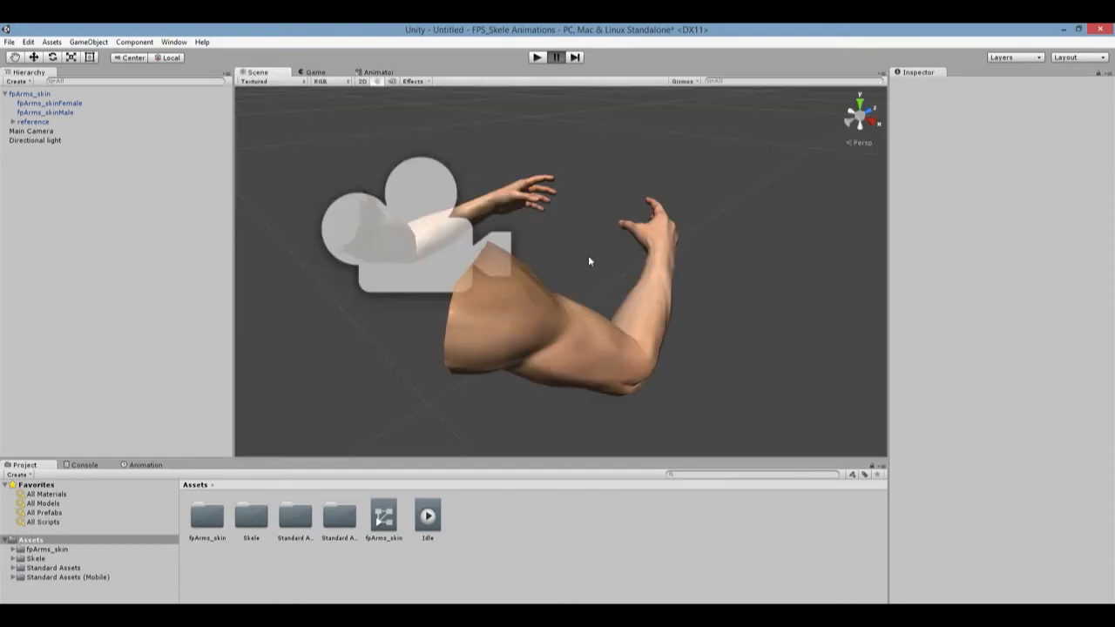
left_click_drag(586, 256, 471, 248, "alt")
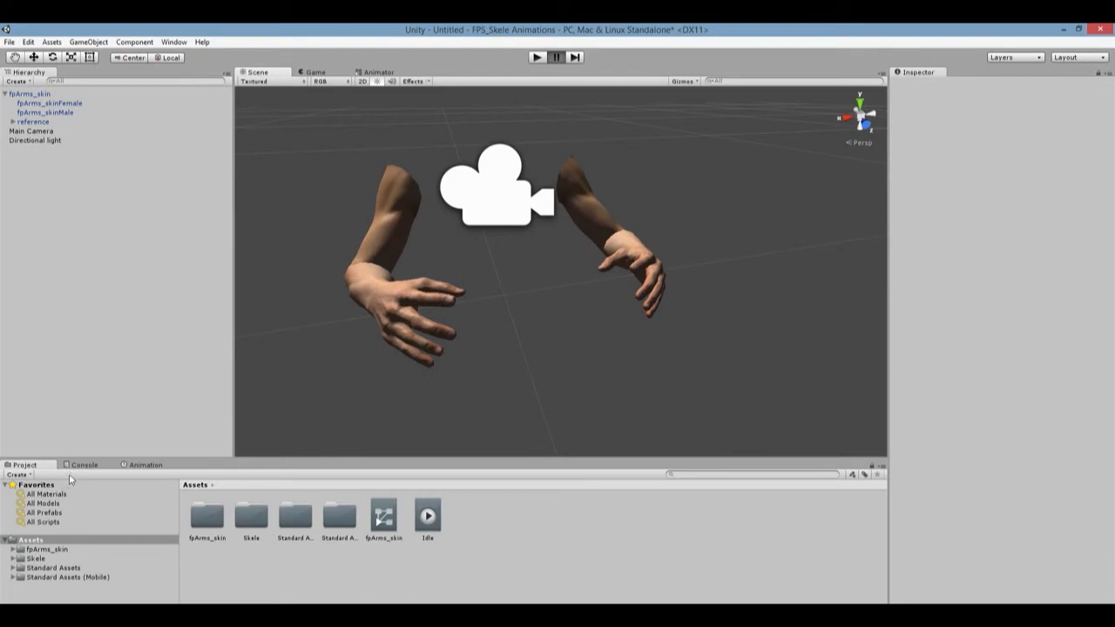
left_click(396, 231)
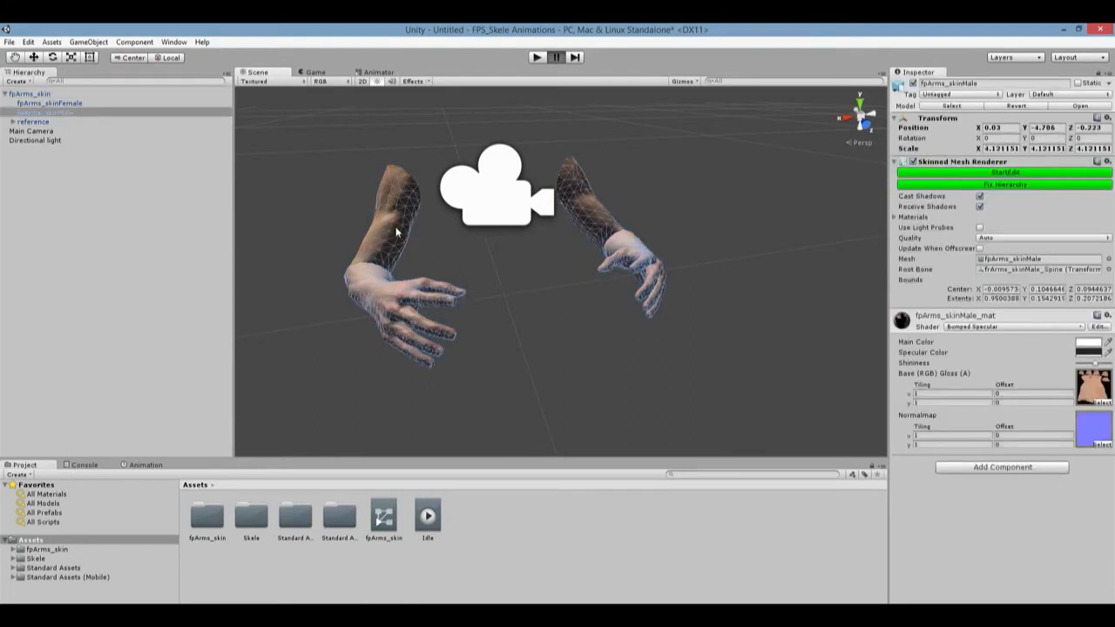
left_click(989, 174)
left_click_drag(553, 337, 573, 335, "alt")
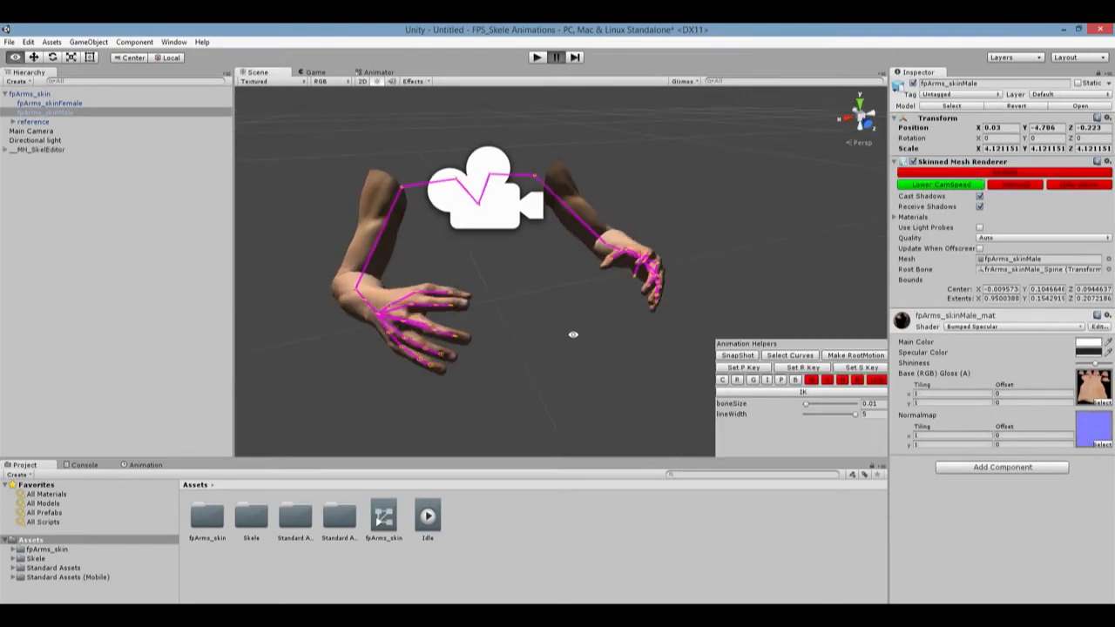
- Create a new animation clip named Punch for the arms and start recording keys in it
left_click(145, 465)
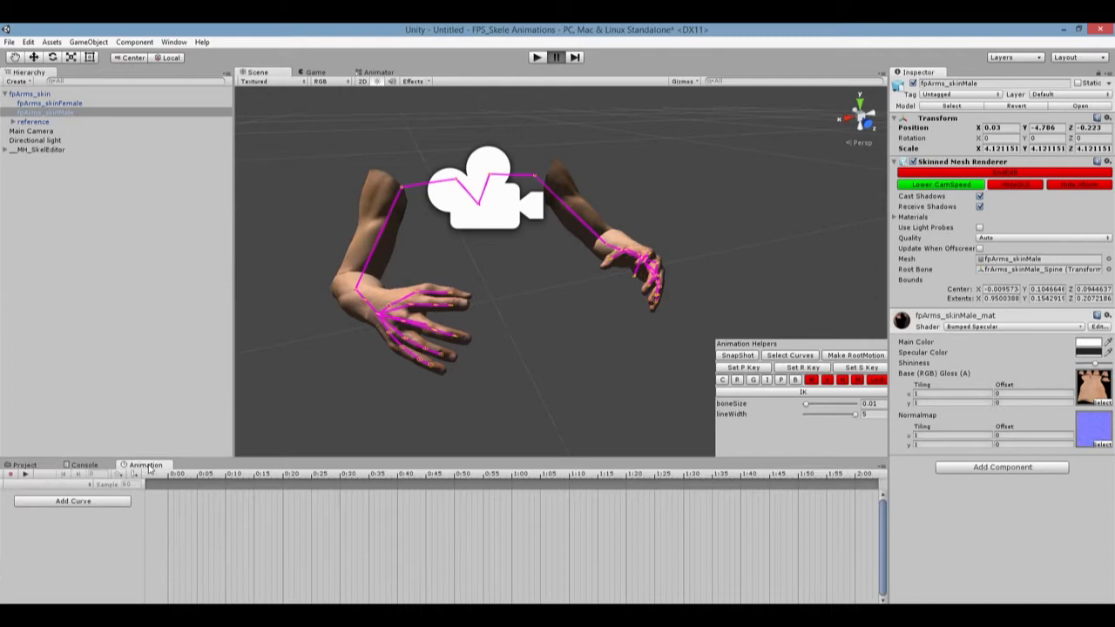
left_click(52, 486)
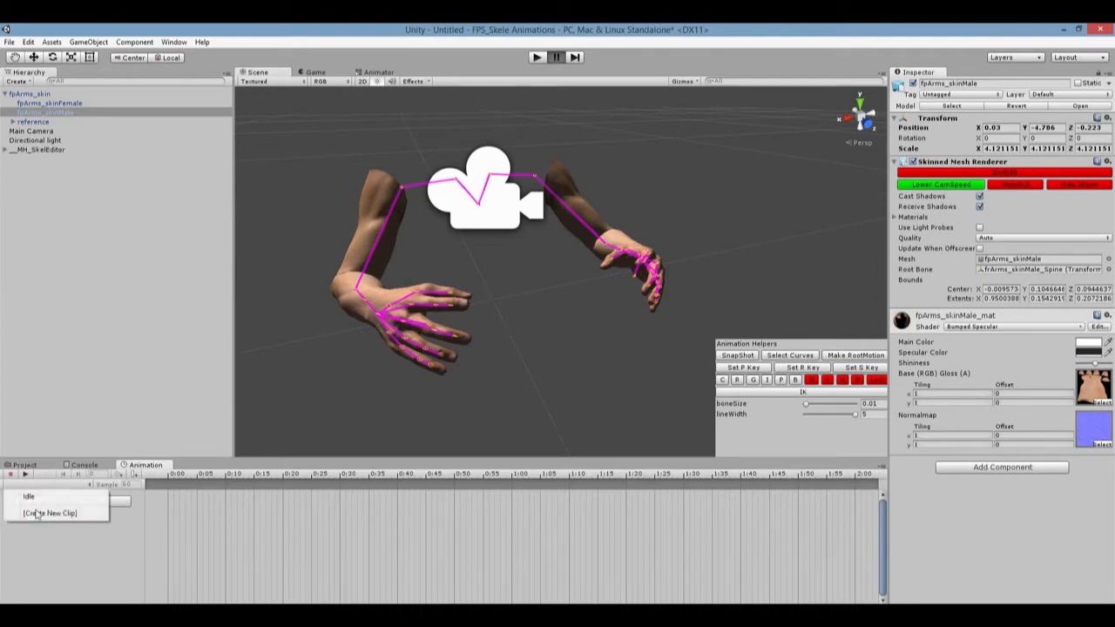
left_click(47, 516)
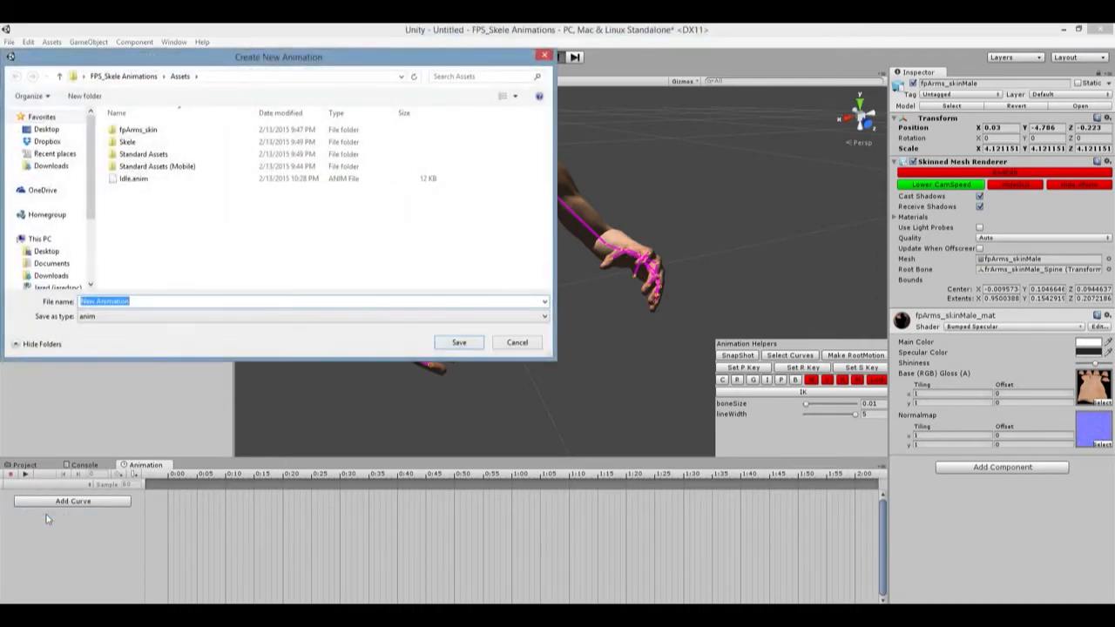
type("Punch")
key("Return")
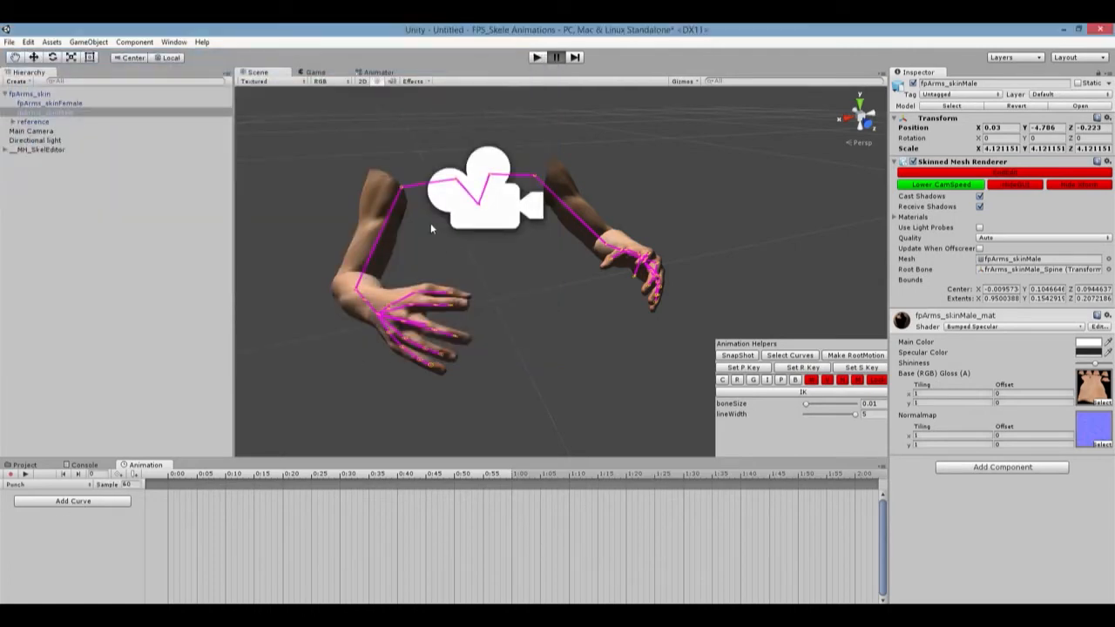
left_click(10, 473)
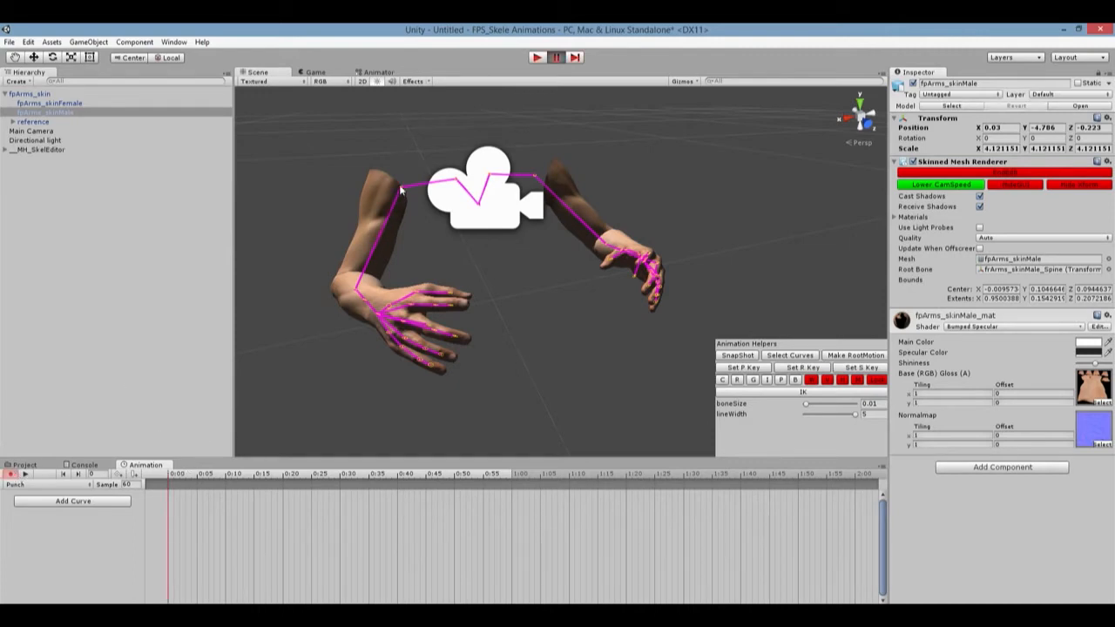
- At frame 0, swing the right upper arm outward and back to about X -5.6, Y -38.5, Z -12.9
left_click_drag(383, 261, 333, 221, "alt")
left_click(388, 225)
left_click_drag(451, 287, 399, 282, "alt")
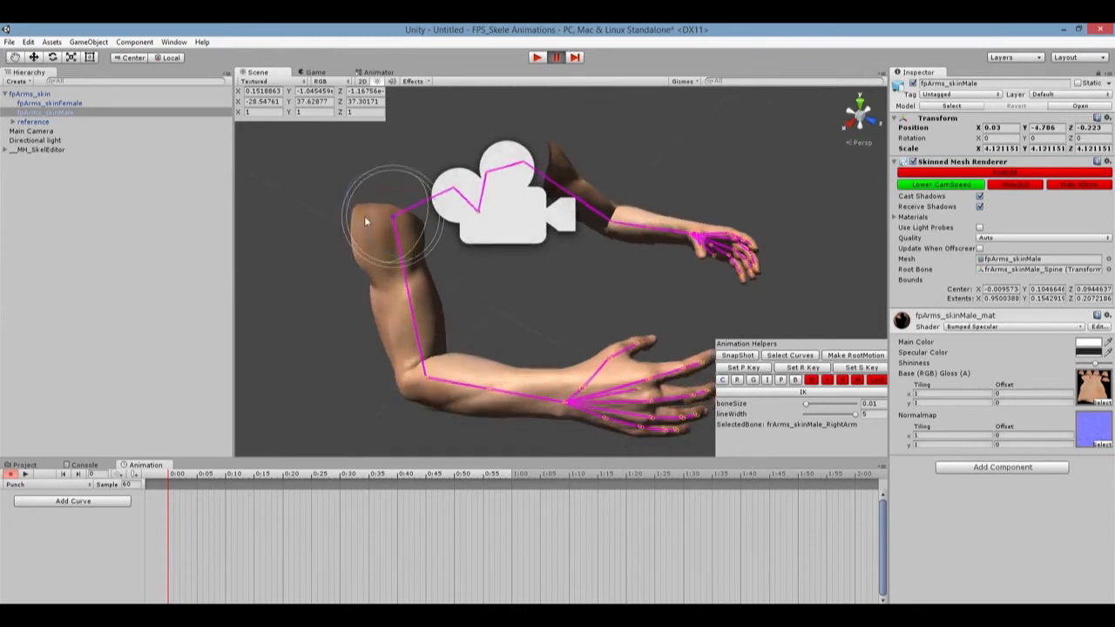
left_click_drag(363, 230, 331, 192)
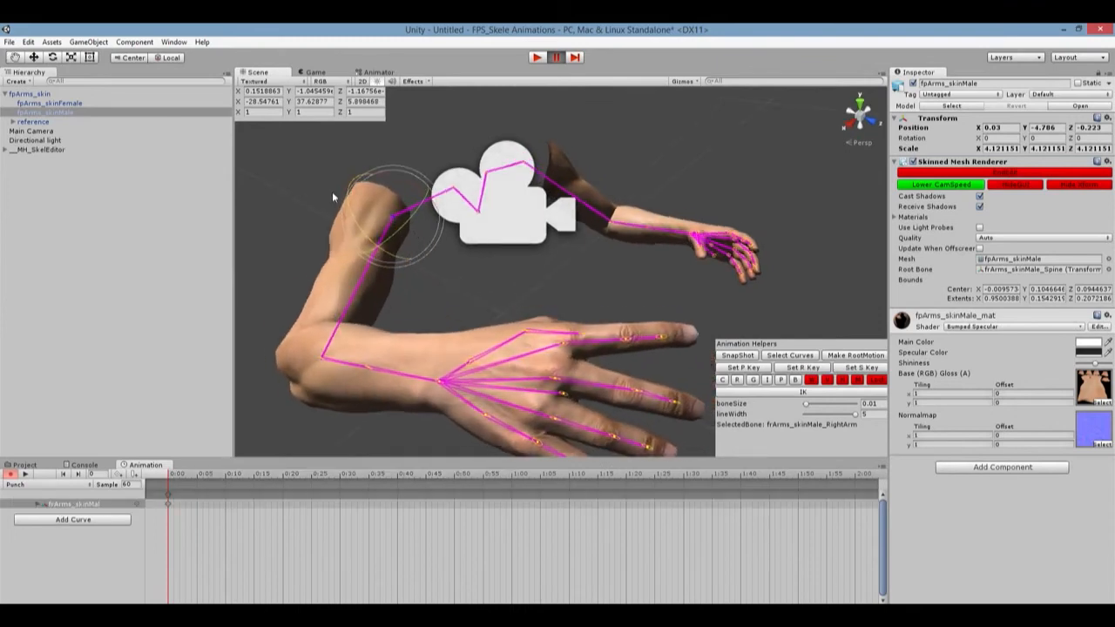
left_click_drag(425, 241, 438, 232, "alt")
left_click_drag(369, 231, 404, 215)
left_click_drag(436, 256, 427, 231)
left_click(434, 251)
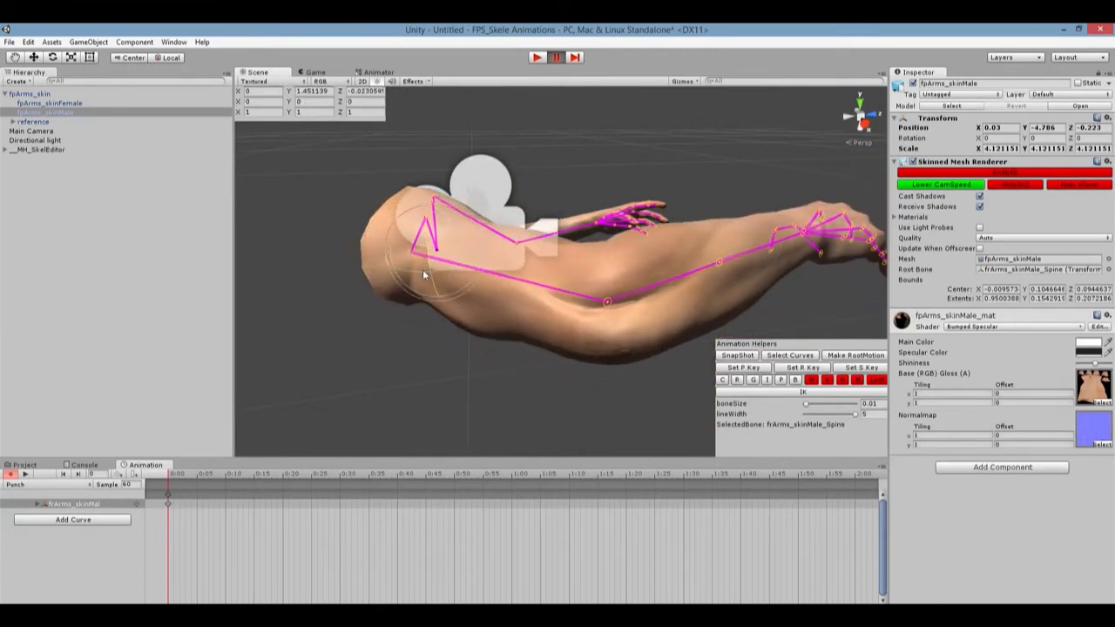
left_click(411, 261)
left_click_drag(412, 265, 359, 264)
left_click_drag(465, 262, 453, 435)
scroll(481, 192, "down", 2)
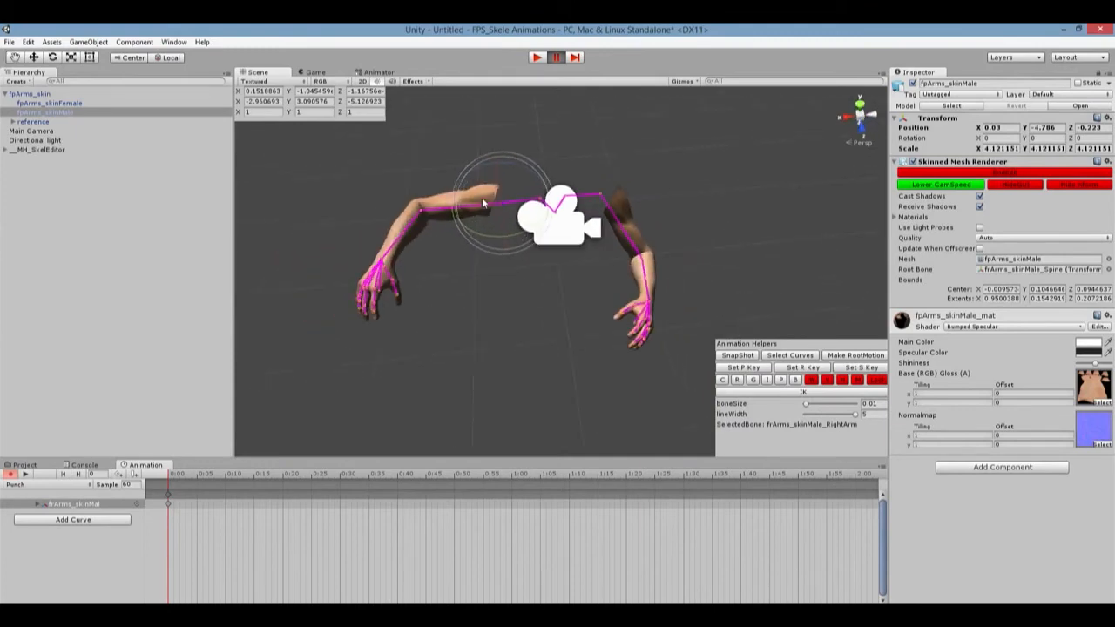
left_click_drag(492, 235, 455, 187)
left_click_drag(532, 209, 532, 197)
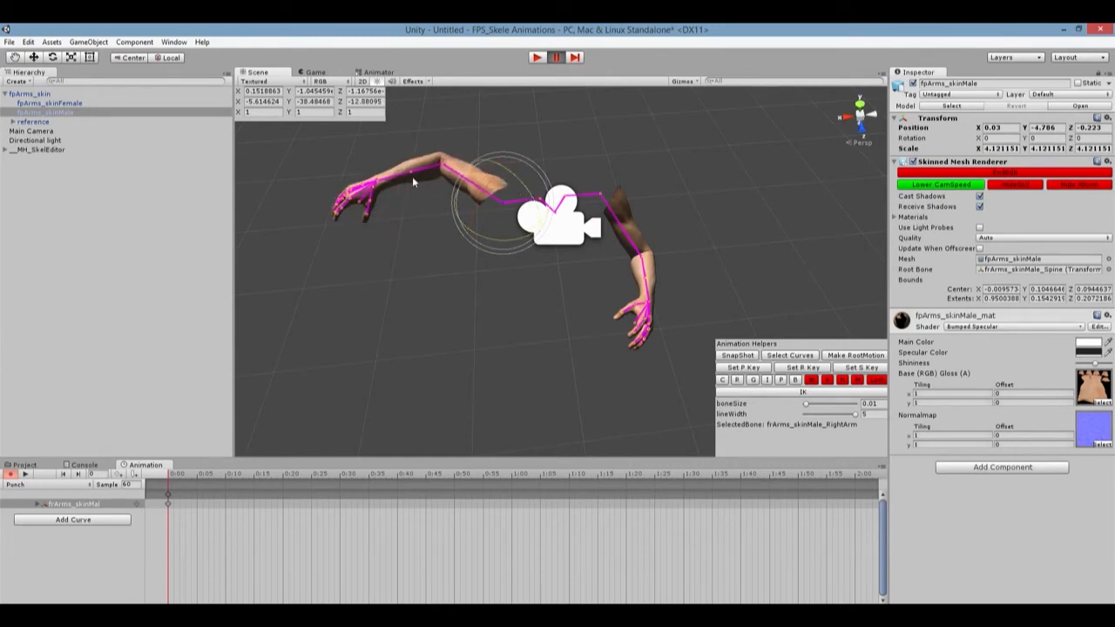
- At frame 0, bend the right forearm at the elbow so the hand points forward
left_click(442, 167)
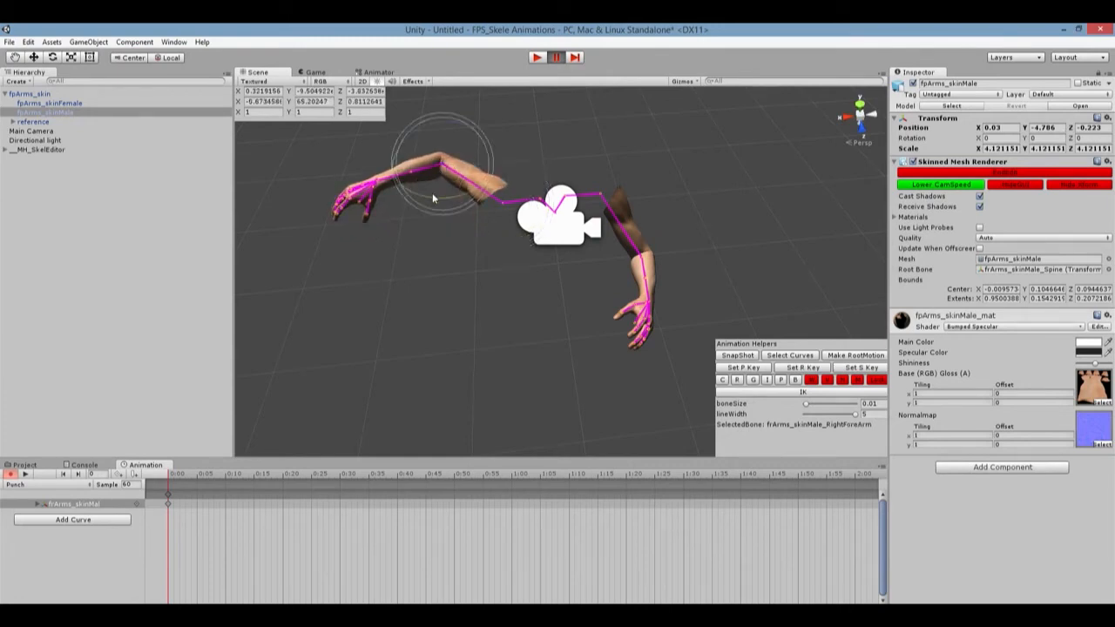
left_click_drag(434, 197, 486, 233)
left_click_drag(447, 198, 450, 197)
key("Down")
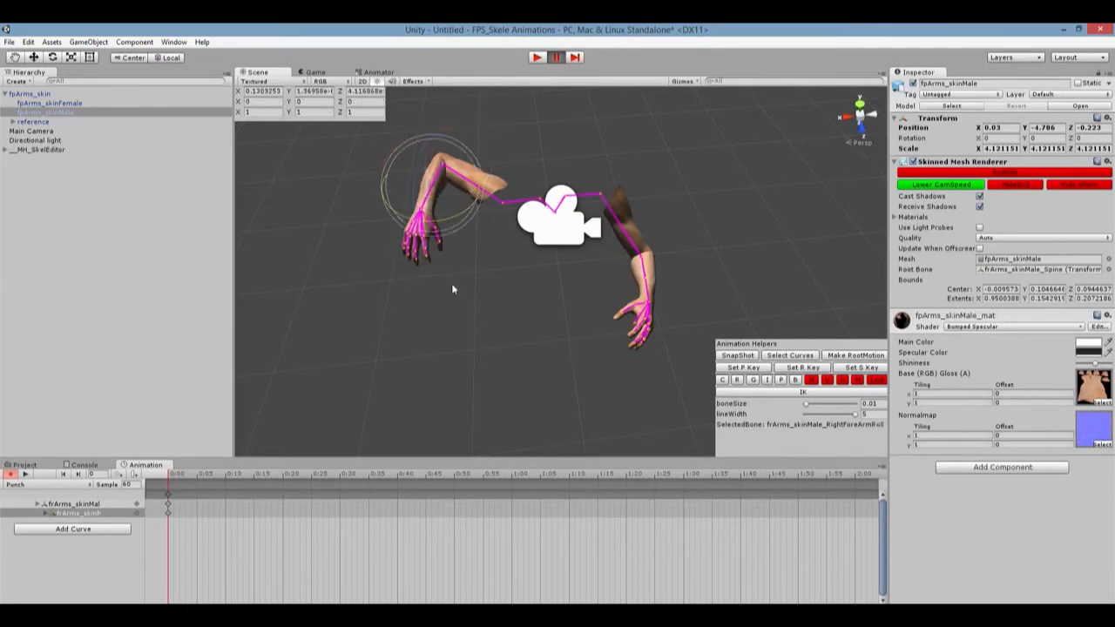
- At frame 0, curl the base bones of the right hand's ring and pinky fingers toward the palm
scroll(452, 289, "up", 8)
left_click_drag(369, 293, 676, 297, "alt")
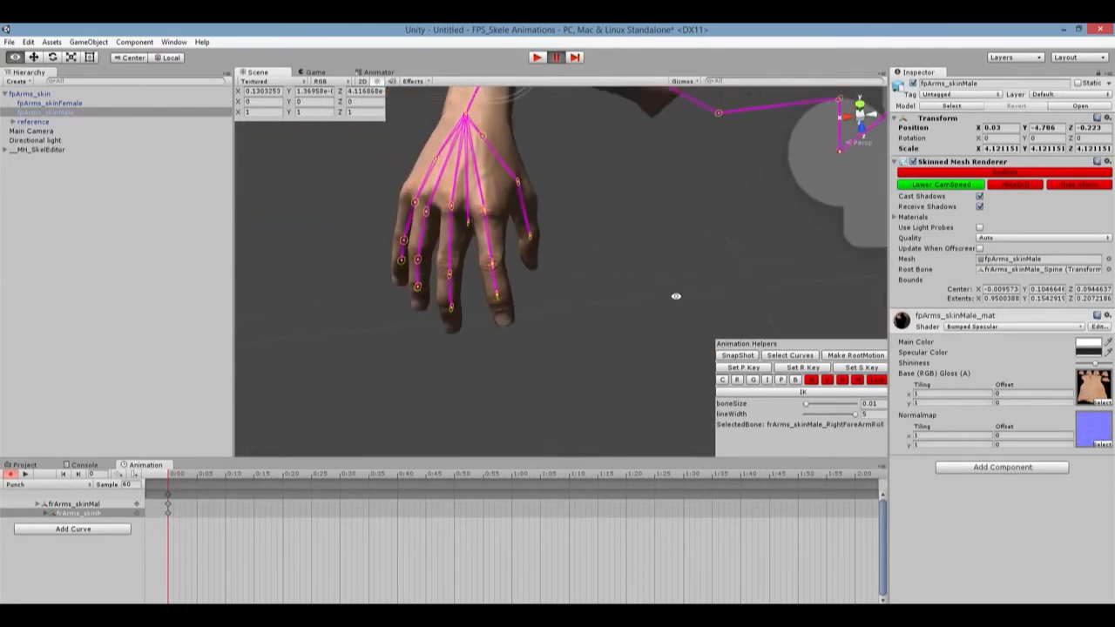
scroll(610, 266, "up", 3)
left_click_drag(602, 267, 607, 219, "alt")
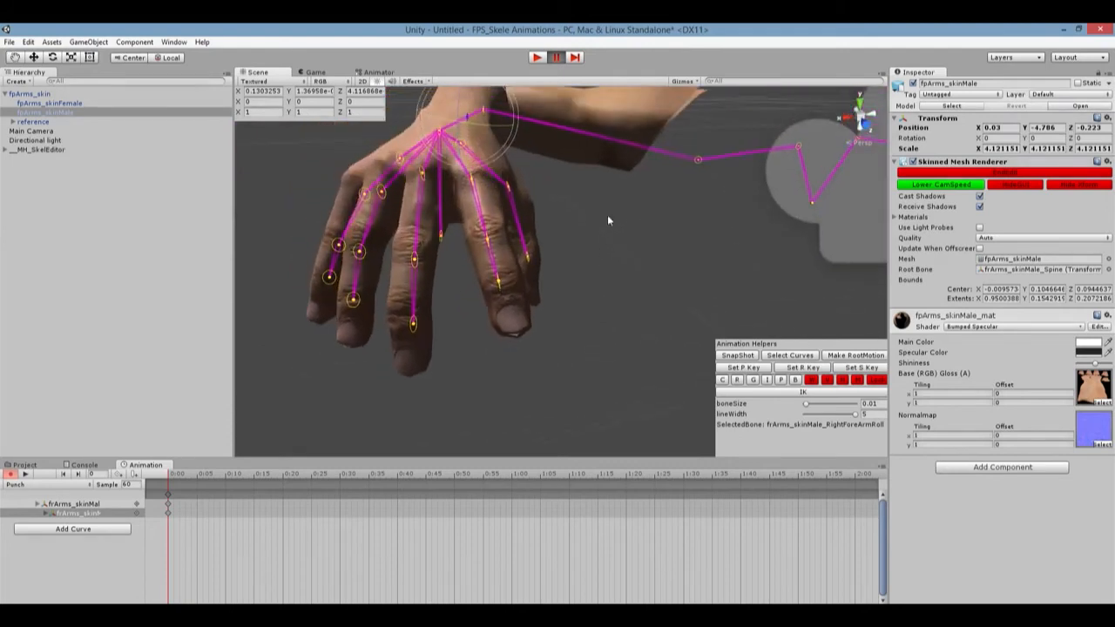
left_click(381, 192)
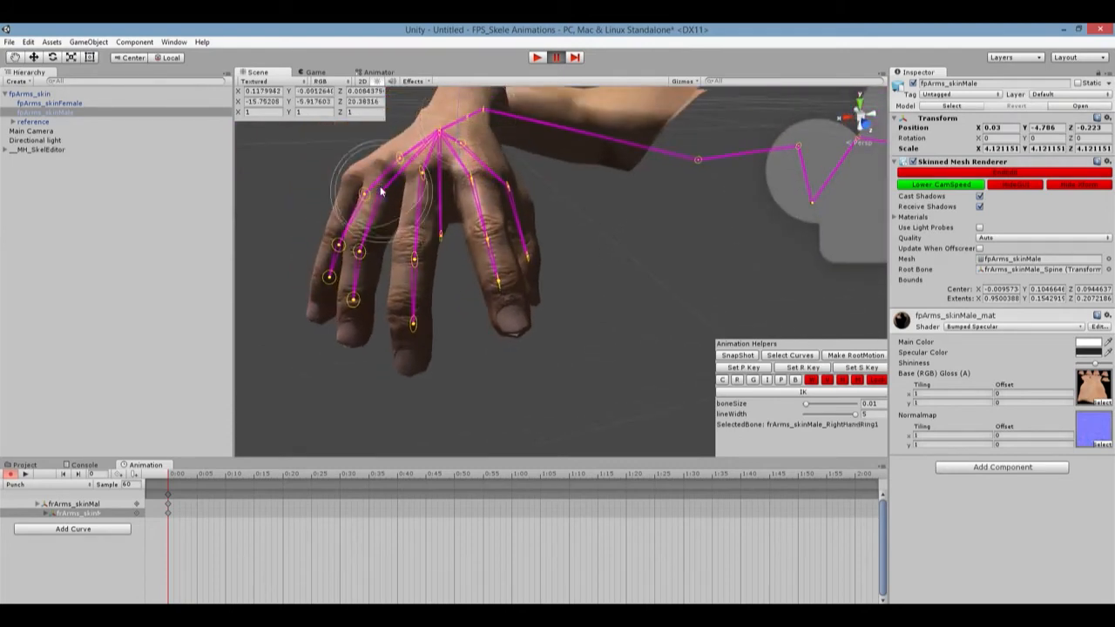
mouse_move(351, 185)
left_mouse_down()
mouse_move(340, 214)
mouse_move(367, 191)
mouse_move(358, 203)
left_mouse_up()
left_click(337, 203)
left_click_drag(321, 210, 358, 210)
- Curl the right middle finger's base bone, readjust the ring finger's, and rotate the index finger's to about Z 70.2
left_click(422, 178)
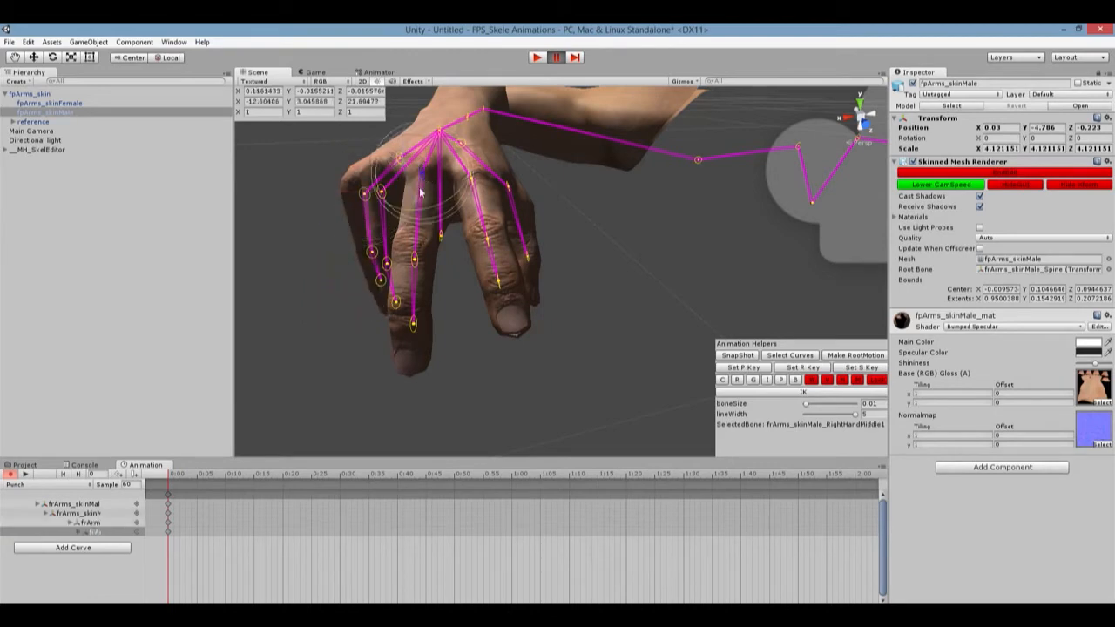
left_click_drag(409, 186, 376, 209)
left_click(378, 196)
left_click(471, 178)
left_click_drag(473, 182, 488, 224)
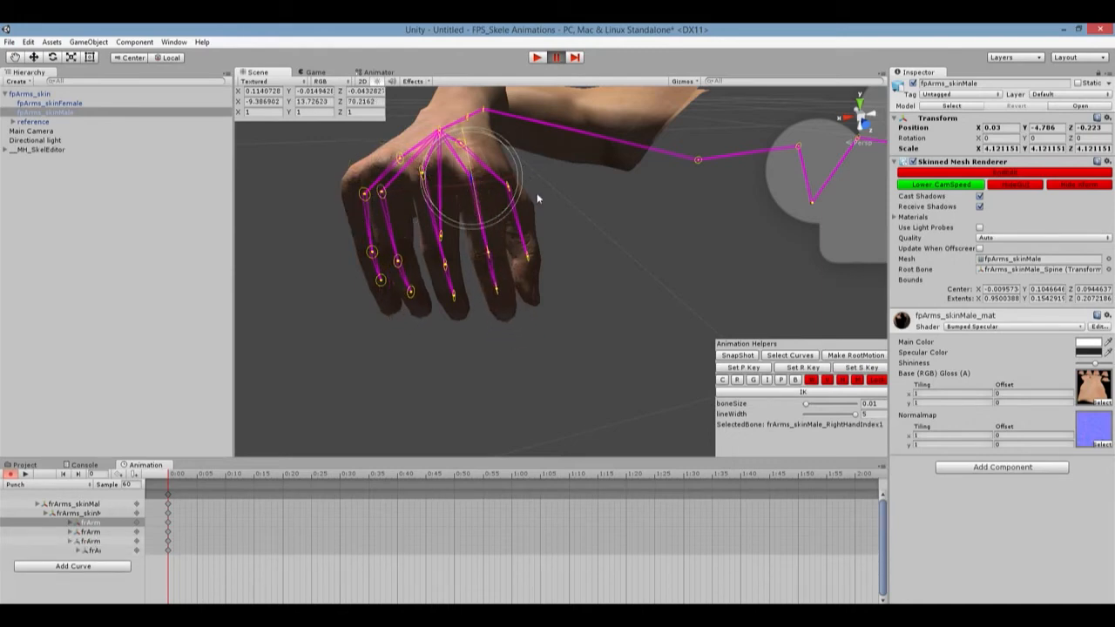
- Curl the right pinky into the fist: middle bone to about Z 100.7, tip bone to about Z 58.7
left_click_drag(547, 425, 610, 326, "alt")
left_click(500, 227)
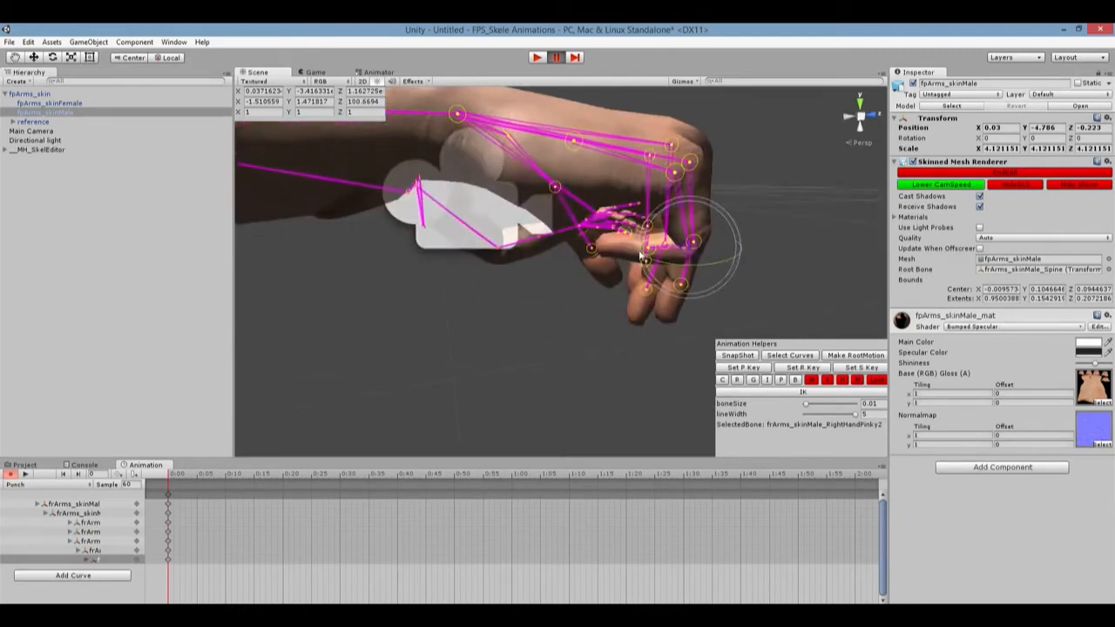
left_click_drag(744, 202, 522, 357, "alt")
left_click_drag(662, 228, 548, 221, "alt")
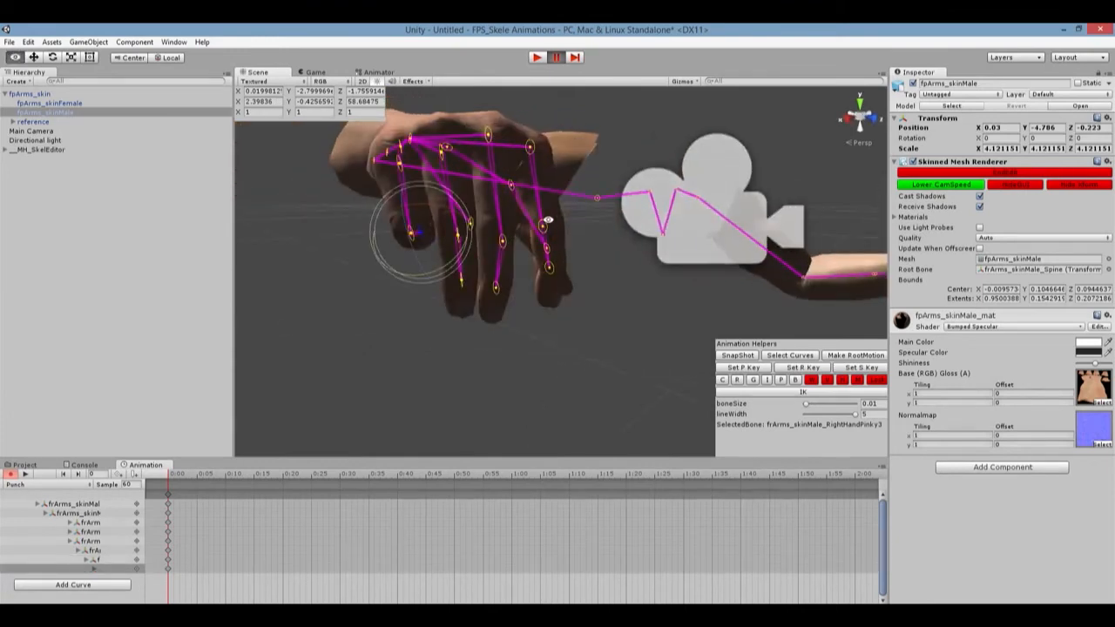
- Curl the right ring finger's middle bone to about Z 101.4 and bend its tip bone into the fist
left_click(457, 237)
left_click_drag(457, 203, 494, 287)
key("ctrl+z")
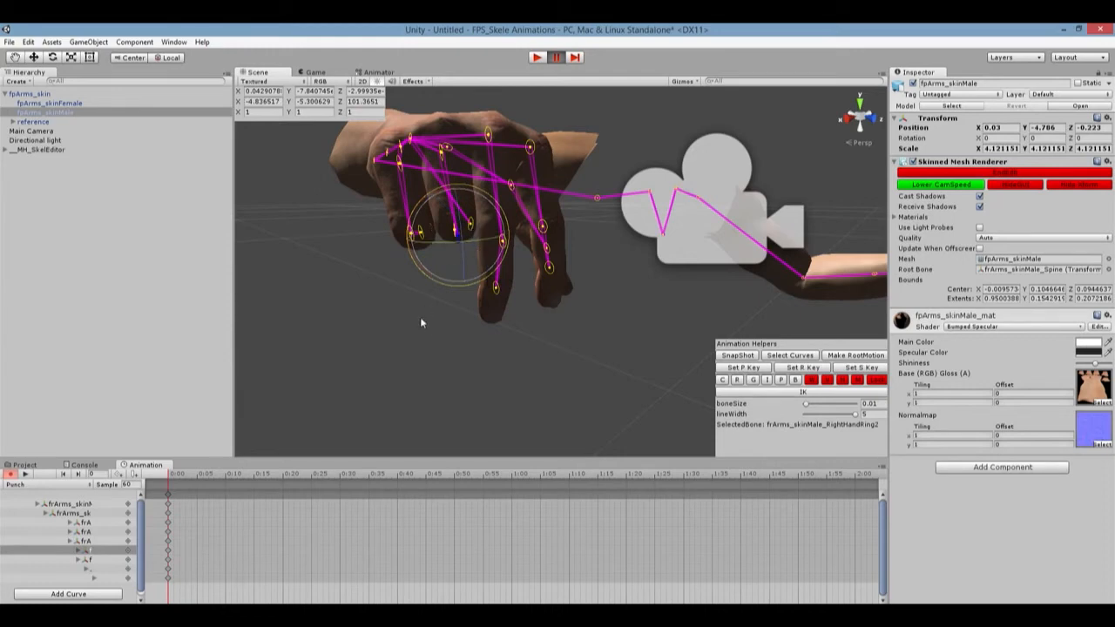
left_click_drag(420, 324, 560, 339, "alt")
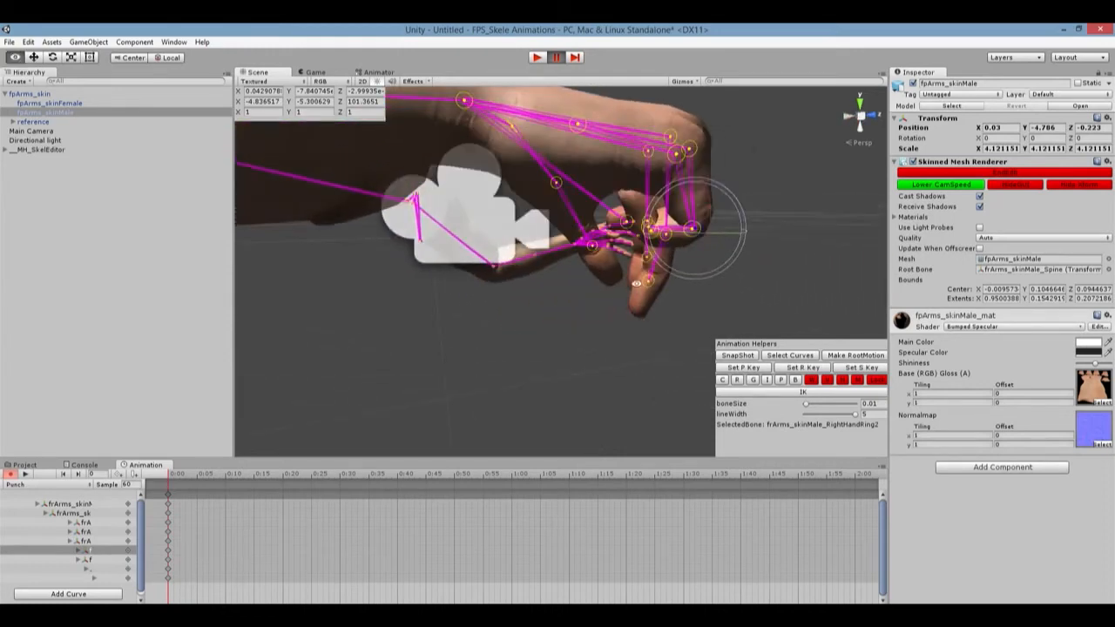
left_click_drag(607, 333, 459, 168, "alt")
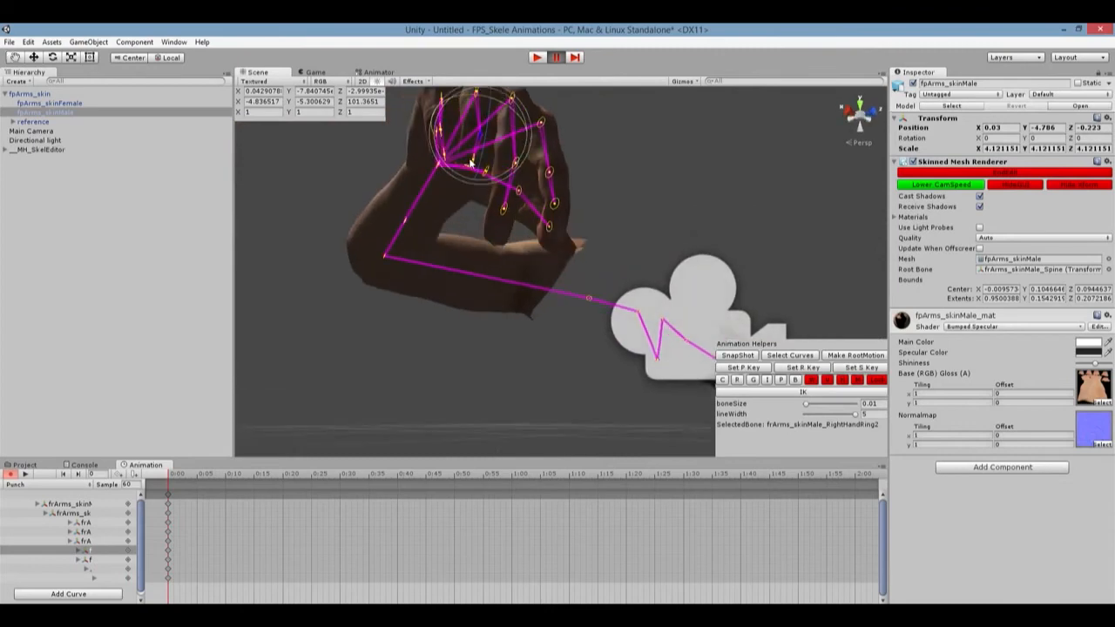
left_click(471, 164)
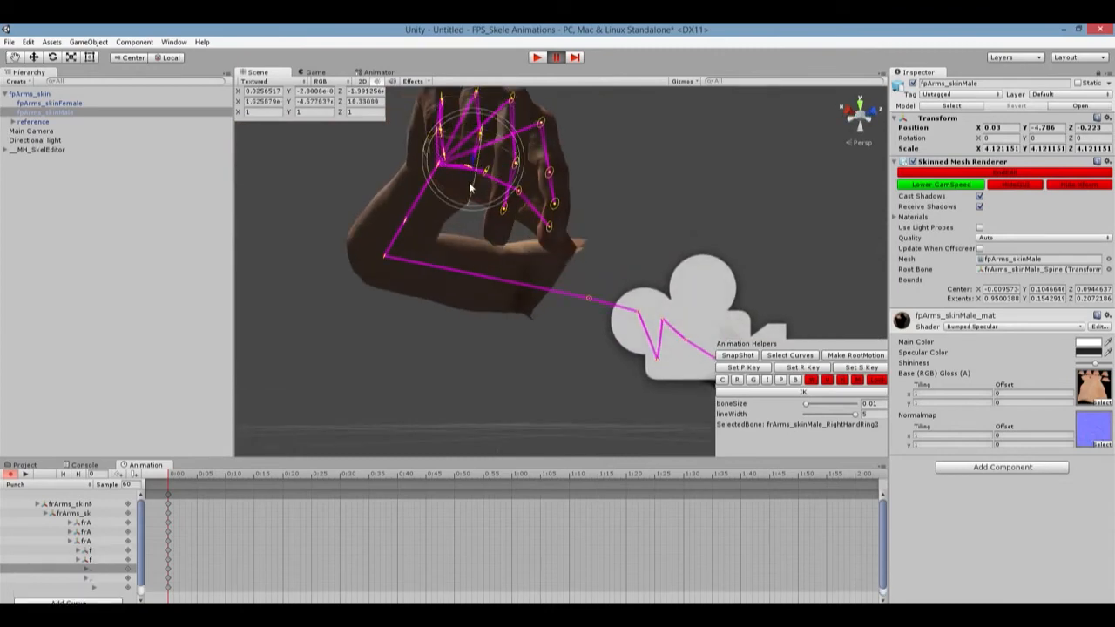
left_click_drag(458, 203, 501, 209, "alt")
- Curl the right middle finger's middle bone to about Z 110.6 and fold its tip bone toward the palm
left_click_drag(552, 280, 655, 325, "alt")
left_click_drag(696, 249, 765, 194, "alt")
left_click(493, 230)
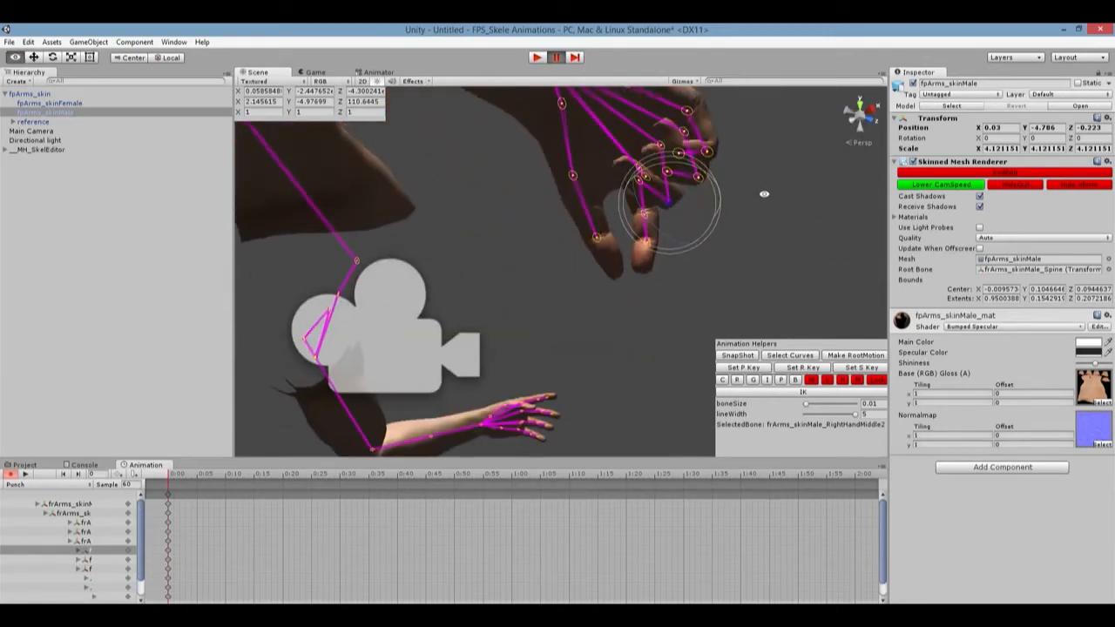
left_click(640, 180)
left_click_drag(624, 206, 558, 153)
- Curl the right index finger: middle bone to about Z 100.6, tip bone to about Z 68.6
left_click_drag(704, 215, 478, 180, "alt")
left_click(479, 215)
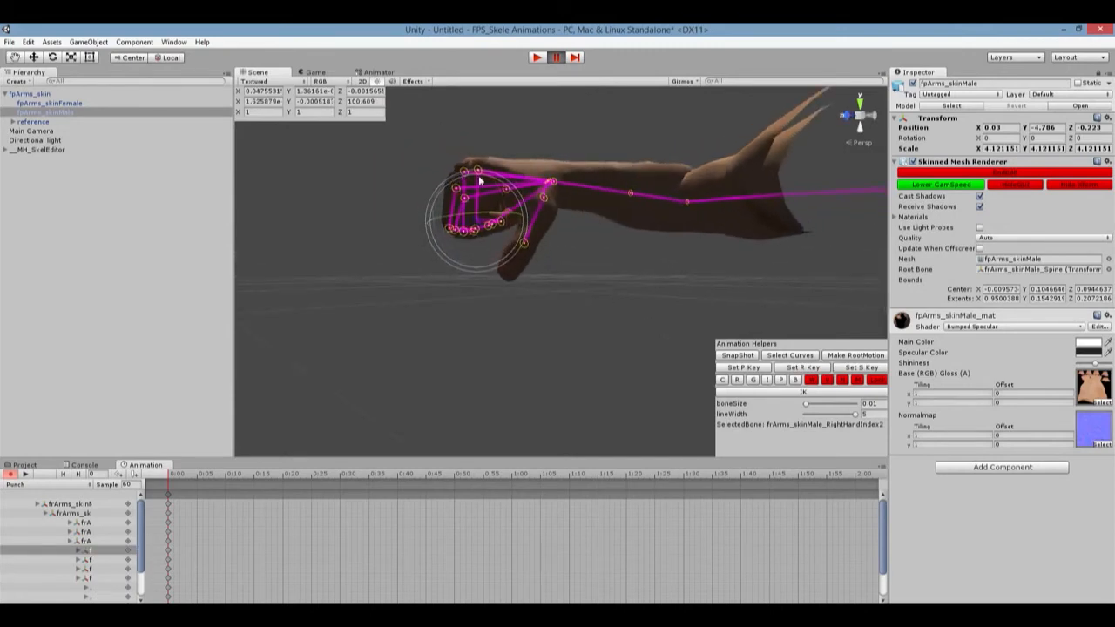
left_click(505, 224)
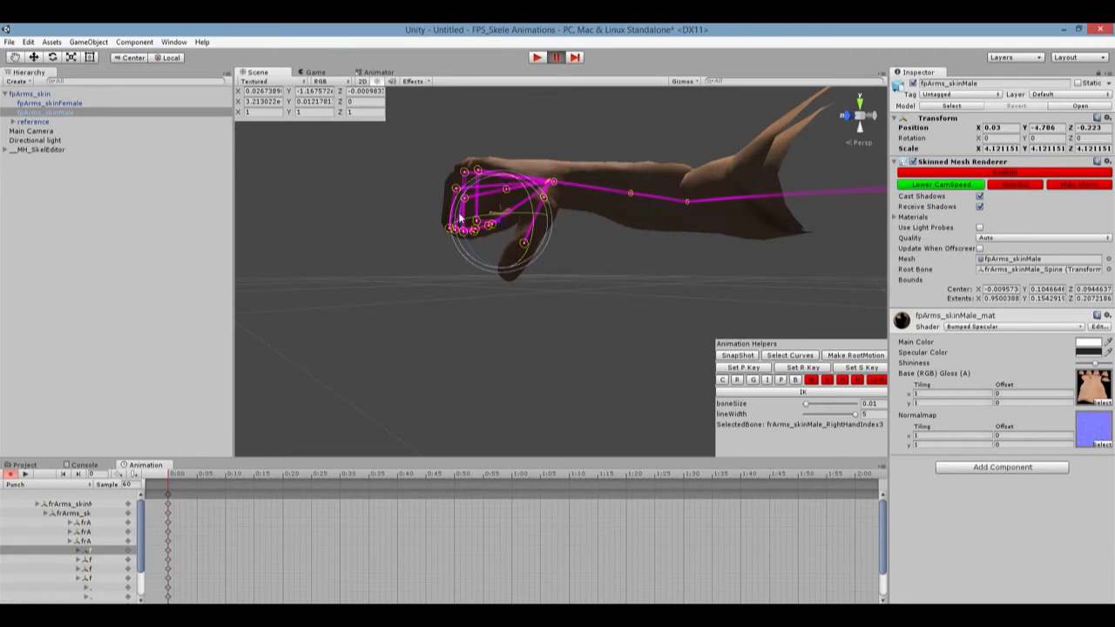
left_click(473, 230)
left_click_drag(469, 230, 521, 319)
- Rotate the right thumb's middle bone to about X 41.8, Y 85.7, Z 74 toward the closed fingers
left_click_drag(734, 265, 946, 287, "alt")
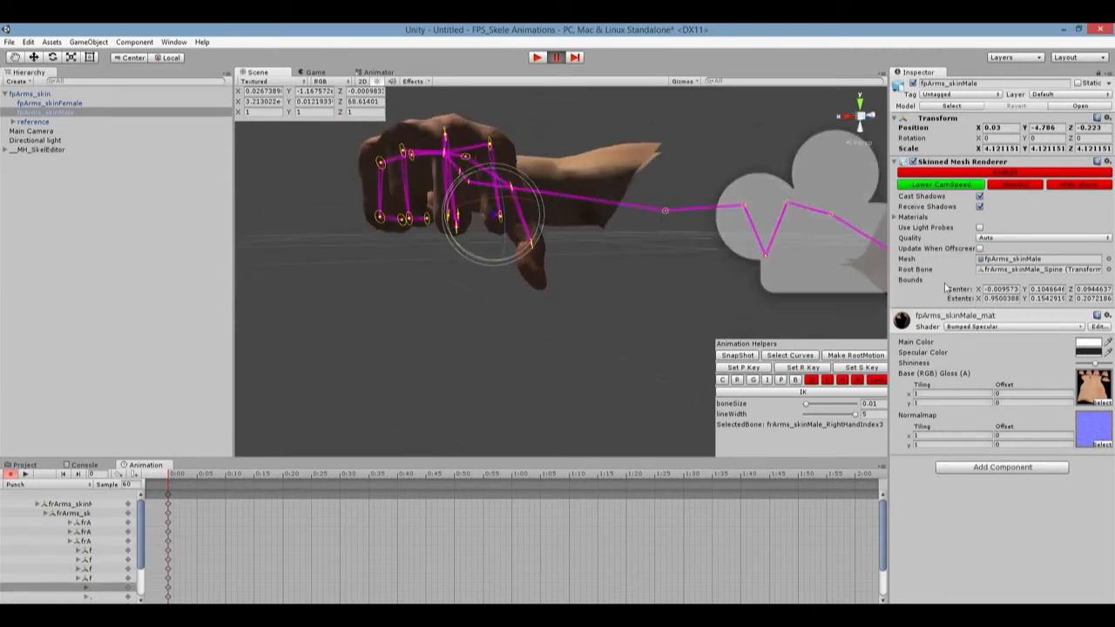
scroll(596, 303, "up", 3)
scroll(583, 291, "down", 3)
left_click_drag(584, 289, 454, 271, "alt")
left_click(524, 193)
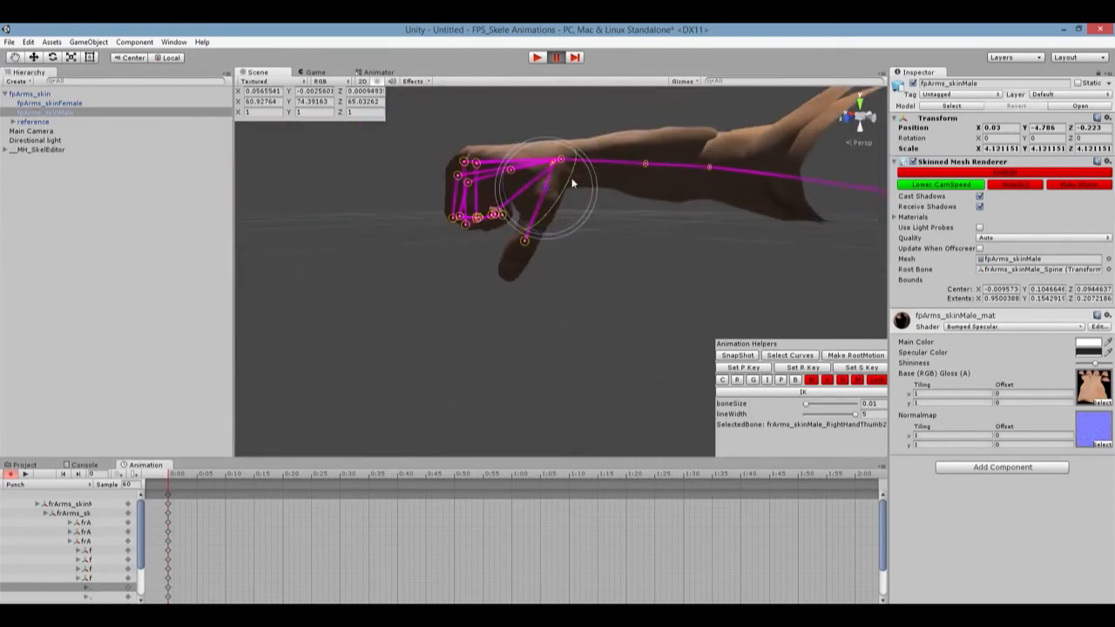
left_click_drag(569, 185, 552, 202)
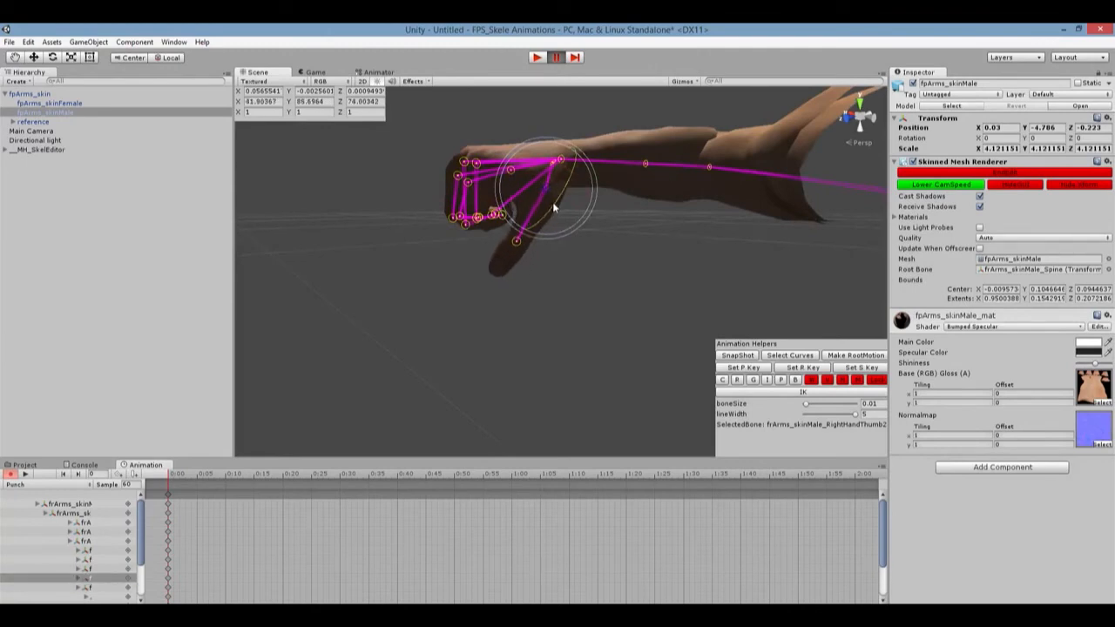
- Bend the right thumb's tip bone across the fist to about X 0, Y 82.2, Z 0
left_click_drag(615, 236, 820, 176, "alt")
left_click_drag(528, 265, 460, 139, "alt")
scroll(509, 293, "up", 5)
scroll(508, 294, "down", 4)
left_click_drag(504, 291, 462, 359, "alt")
left_click(530, 315)
left_click_drag(555, 401, 572, 363, "alt")
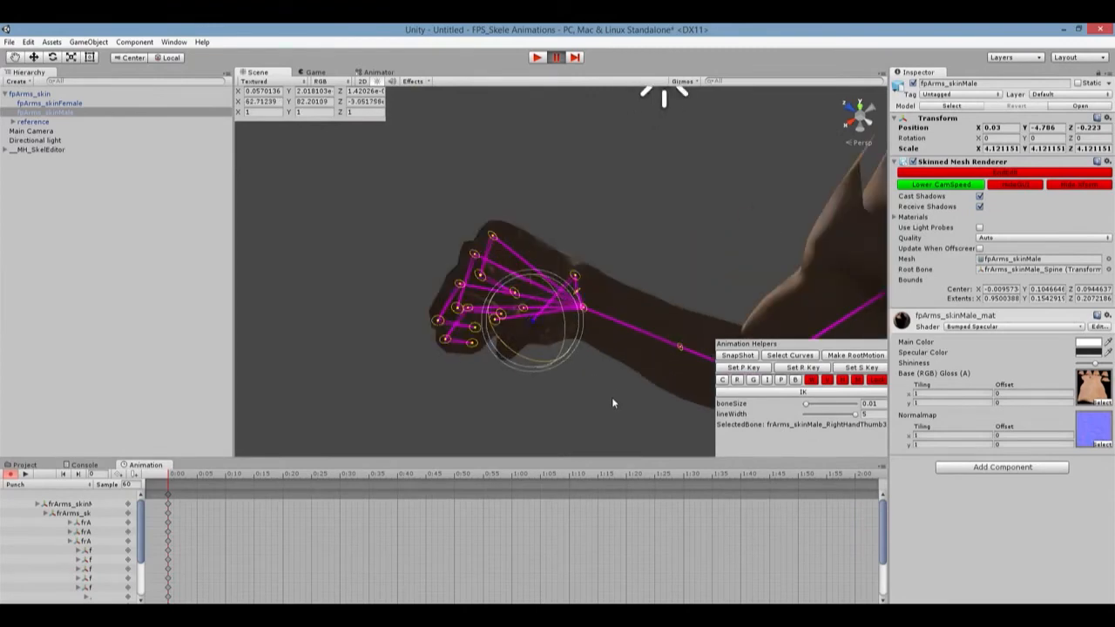
left_click_drag(609, 397, 693, 436, "alt")
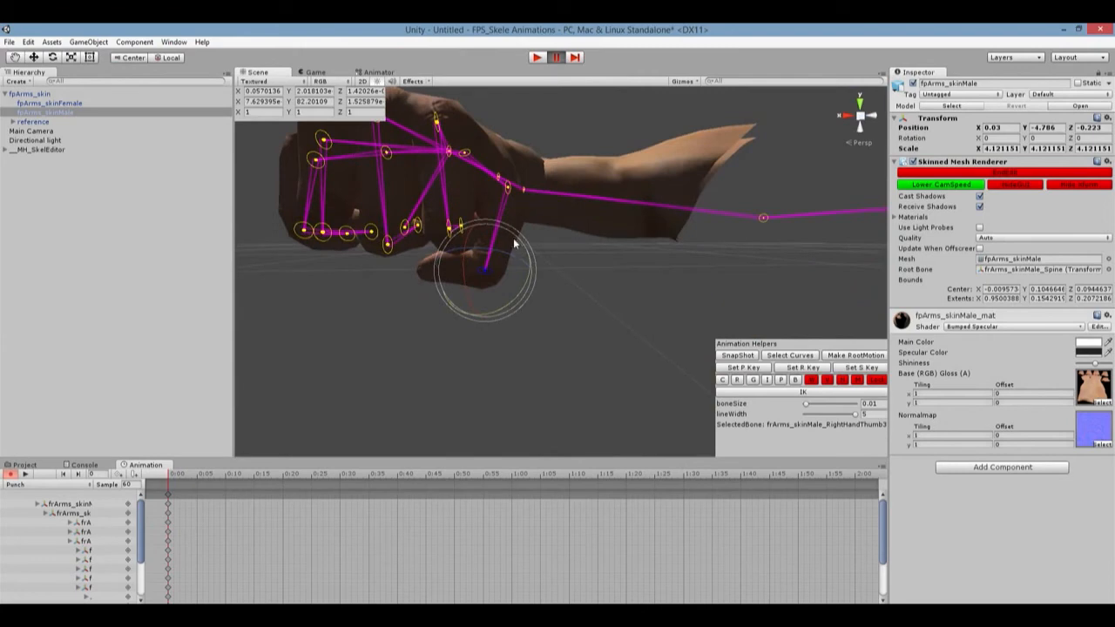
- Rotate the right thumb's middle bone to about X 32.4, Y 88.9, Z 75.9 to tuck it against the fist
left_click(507, 189)
left_click_drag(530, 221, 517, 226)
scroll(578, 256, "down", 10)
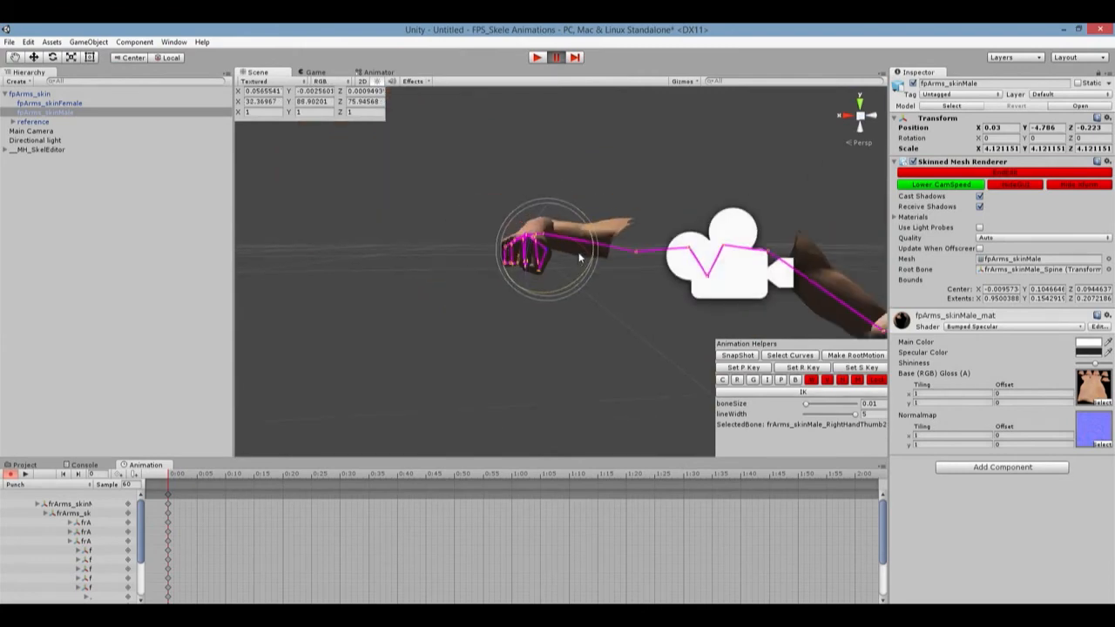
- Add a keyframe at 0:20 in the Punch clip for all the animated bones
left_click_drag(580, 256, 642, 312, "alt")
middle_click_drag(662, 306, 569, 286)
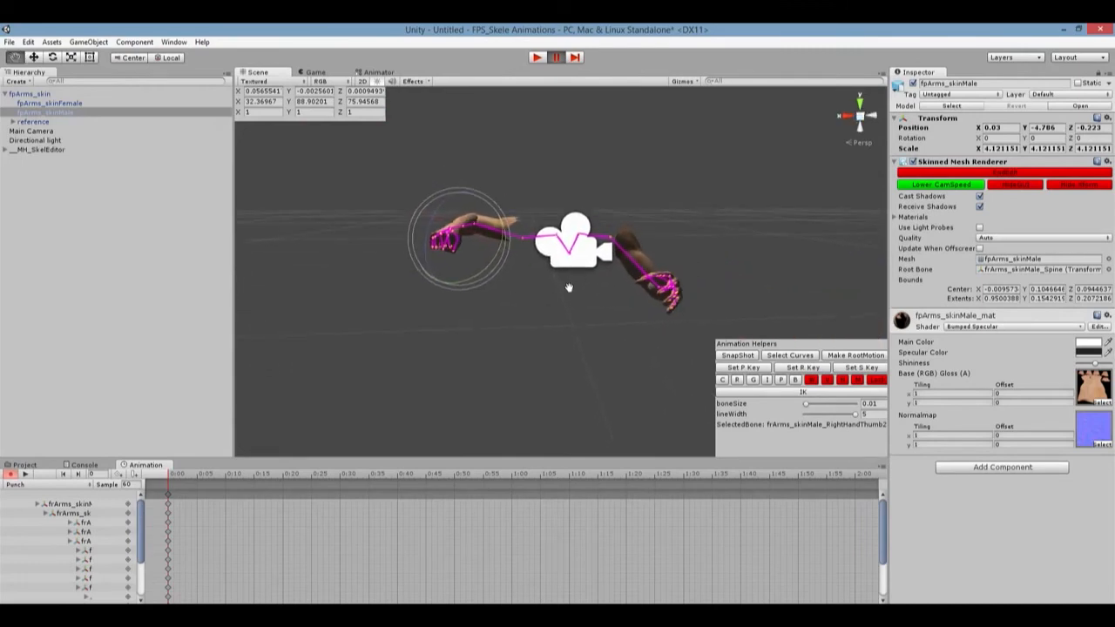
middle_click_drag(520, 318, 514, 284)
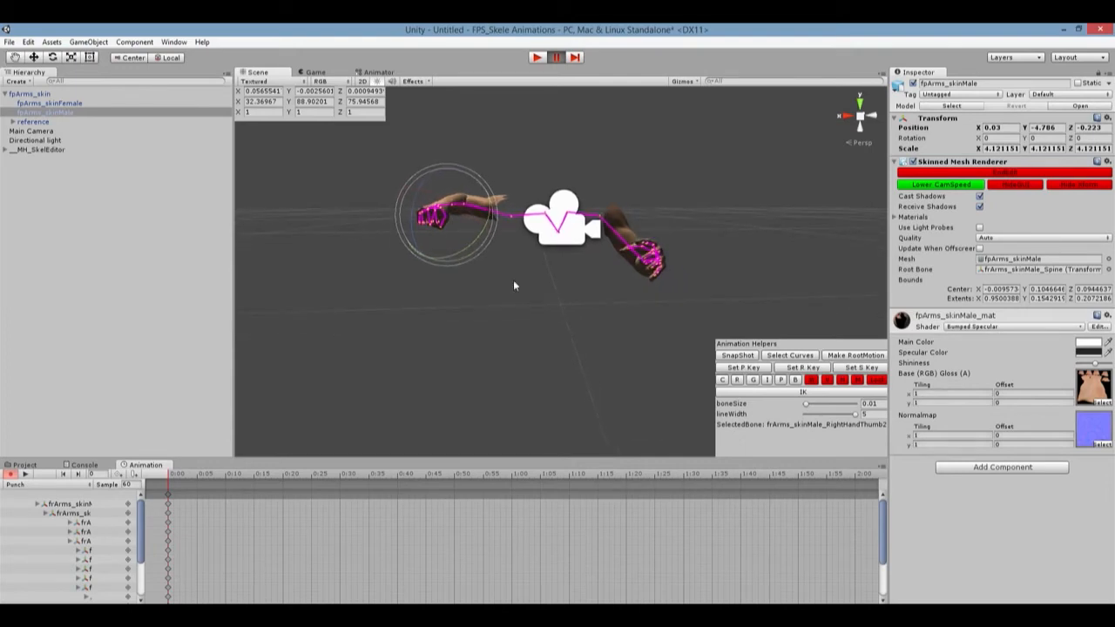
left_click_drag(514, 284, 519, 342, "alt")
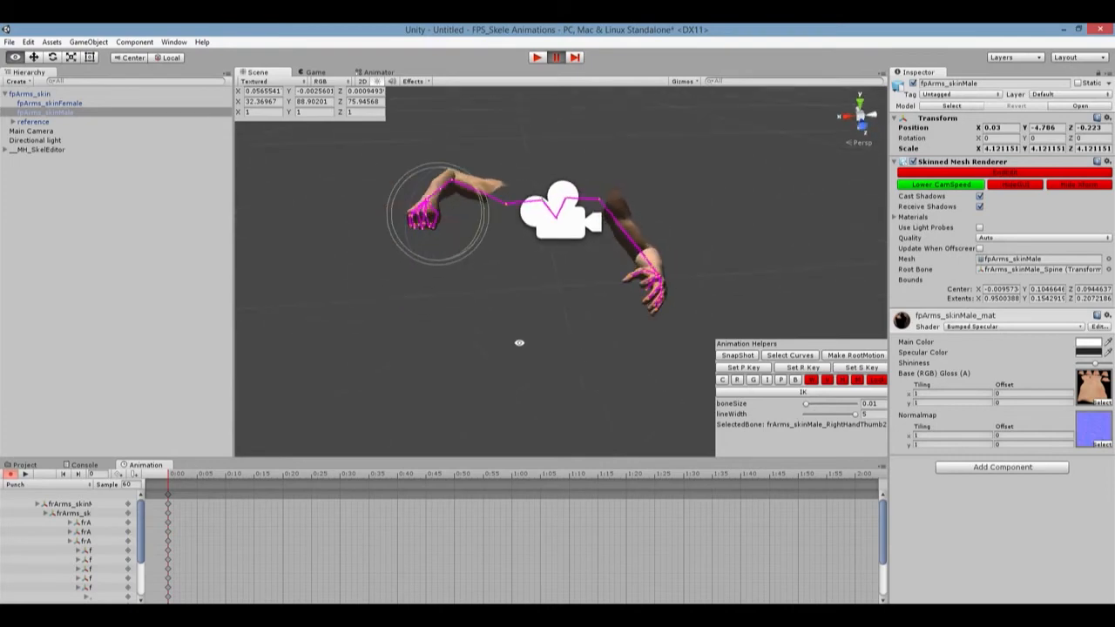
right_click(290, 496)
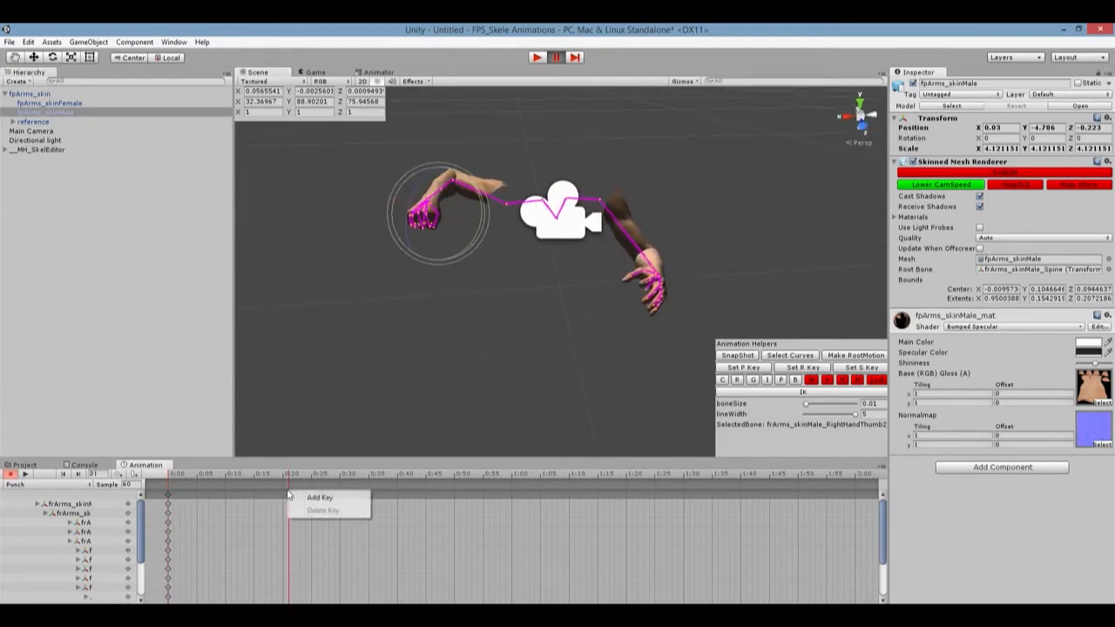
left_click(282, 496)
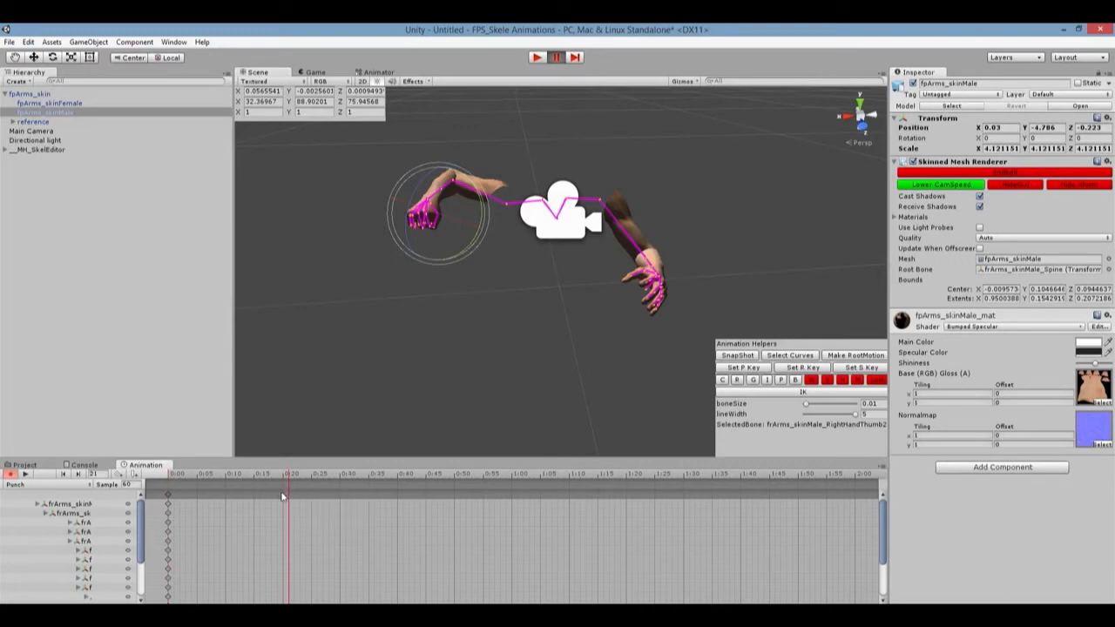
right_click(283, 496)
left_click(292, 501)
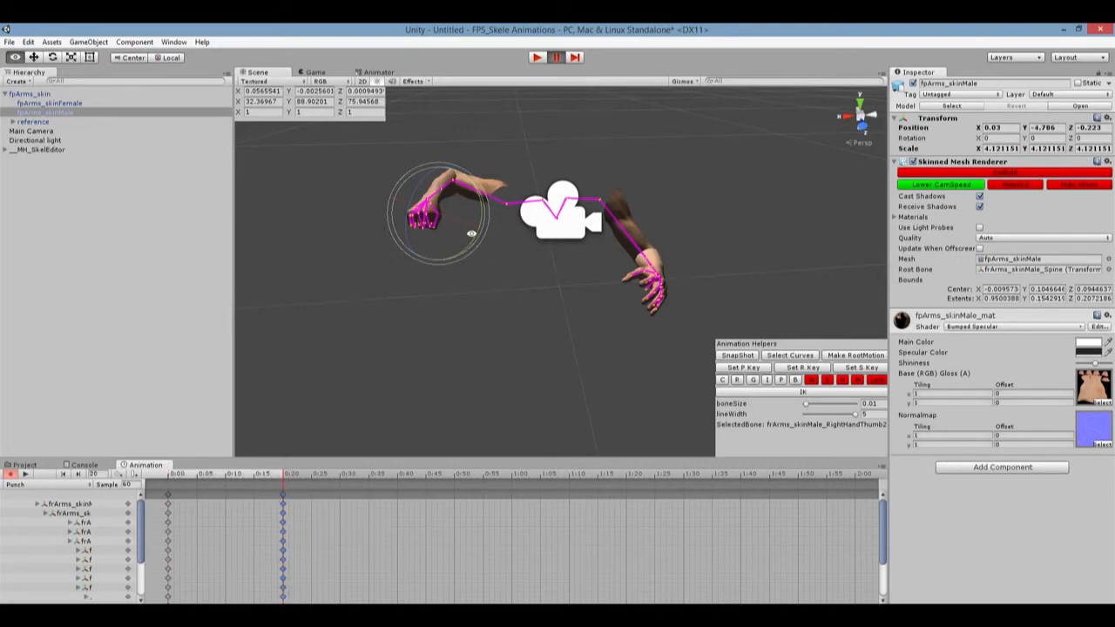
- Switch the right hand bone to IK with a link length of 3 and nudge its target slightly
scroll(468, 226, "up", 3)
middle_click_drag(468, 226, 534, 314)
scroll(486, 266, "up", 2)
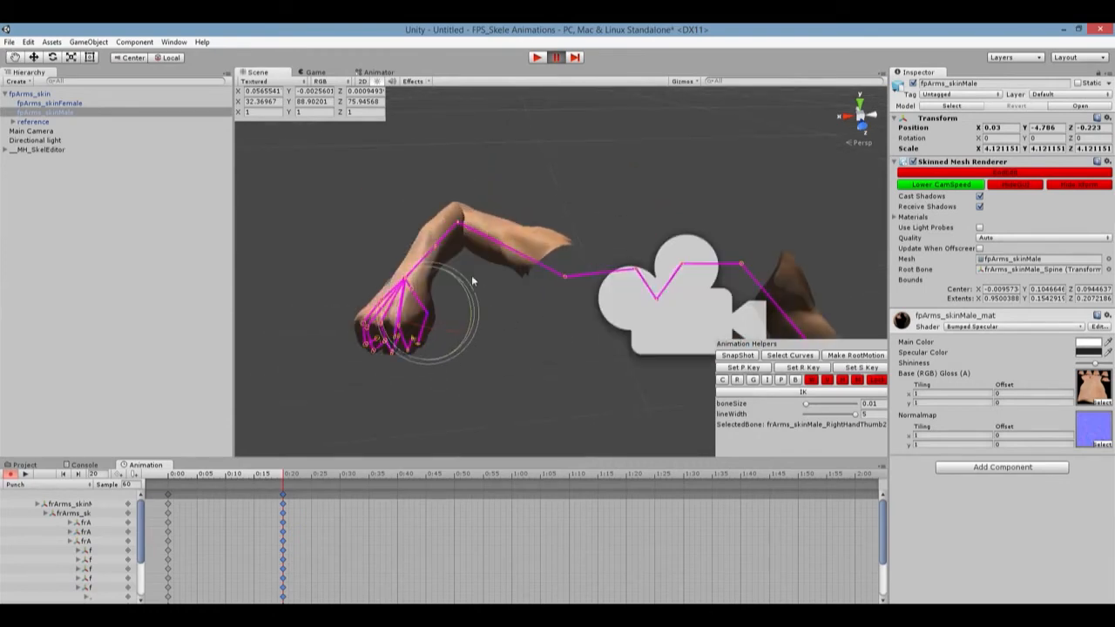
left_click(405, 282)
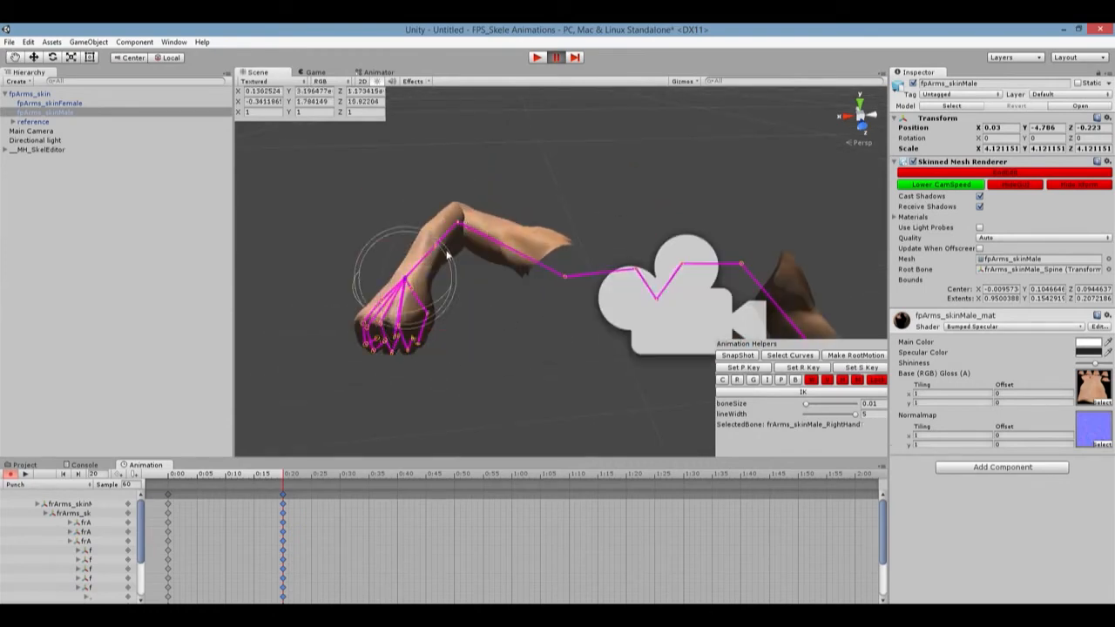
left_click(817, 393)
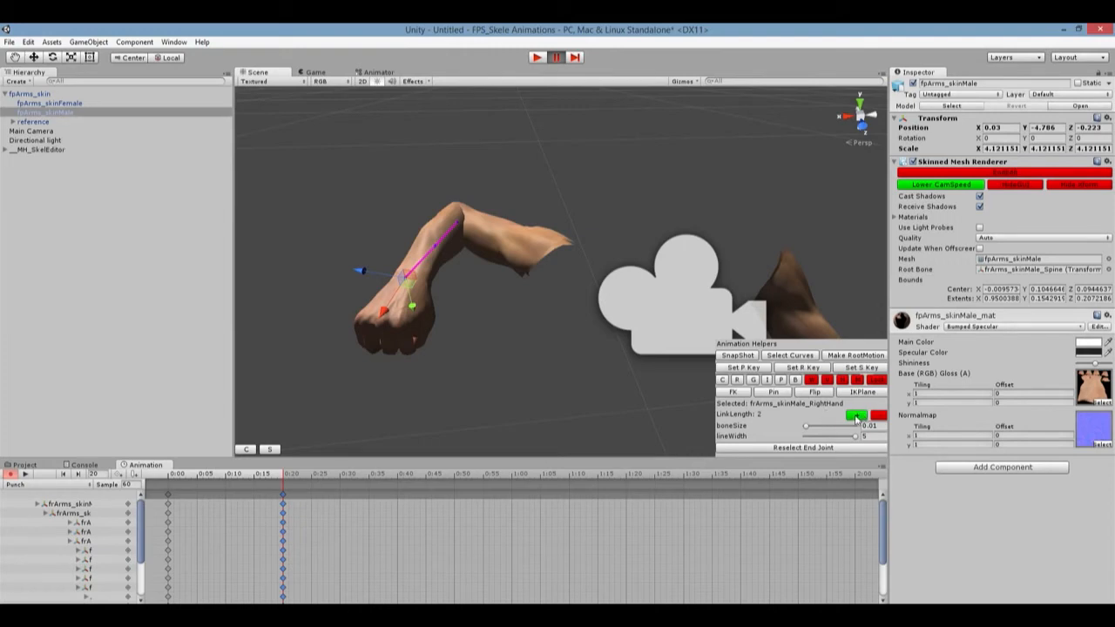
left_click(856, 415)
scroll(489, 319, "down", 3)
middle_click_drag(489, 319, 476, 294)
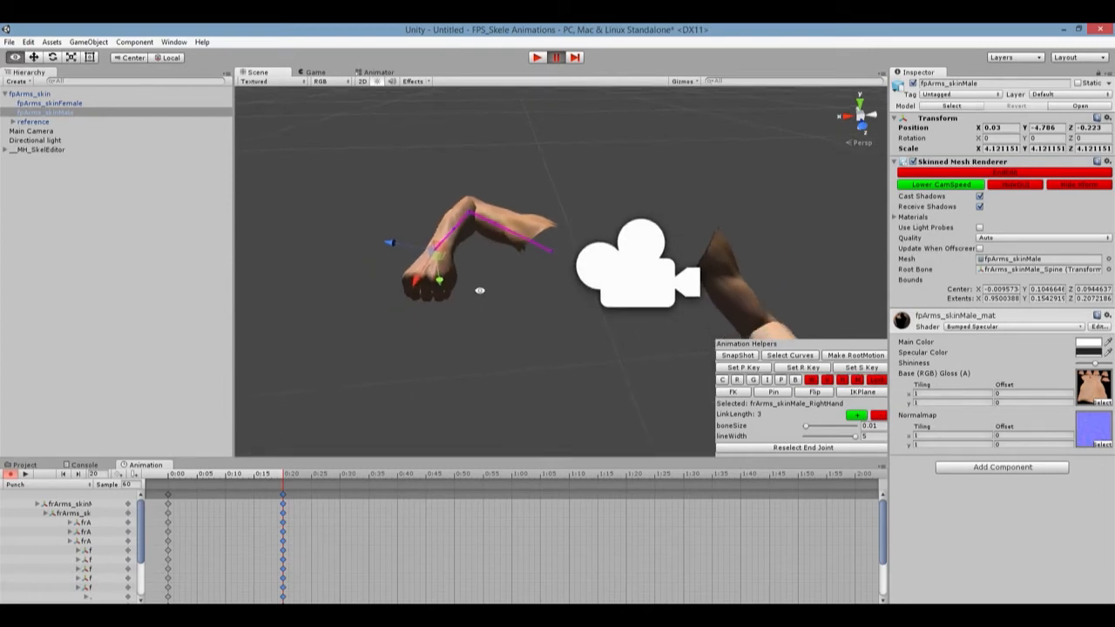
mouse_move(438, 254)
left_mouse_down()
mouse_move(440, 271)
mouse_move(438, 258)
left_mouse_up()
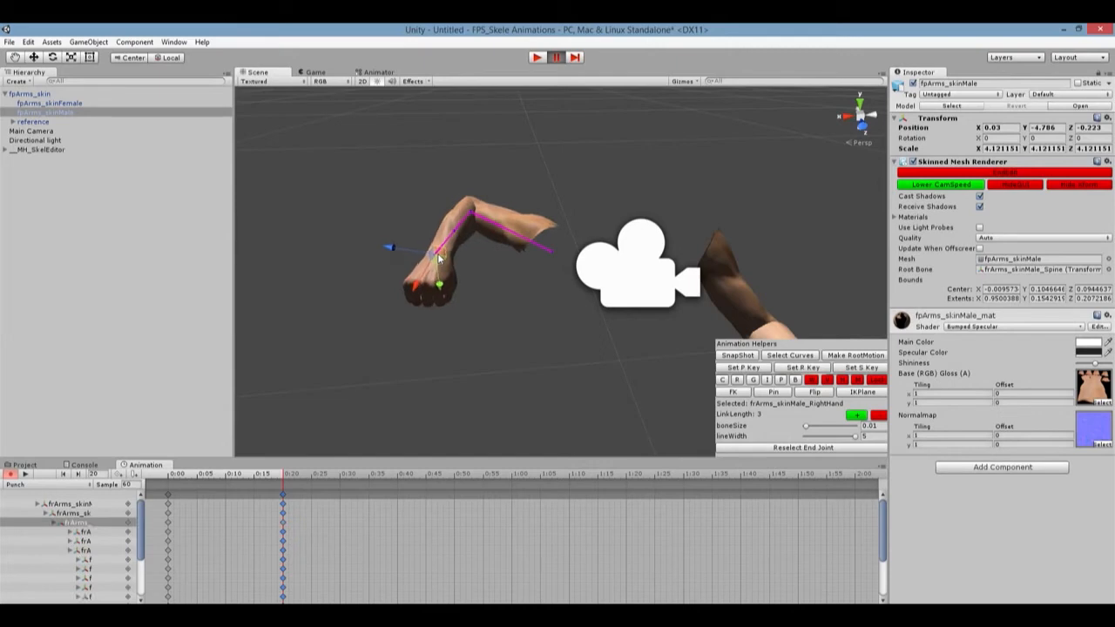
- Try longer and shorter IK link lengths on the right hand's chain and return it to 3
scroll(529, 309, "down", 1)
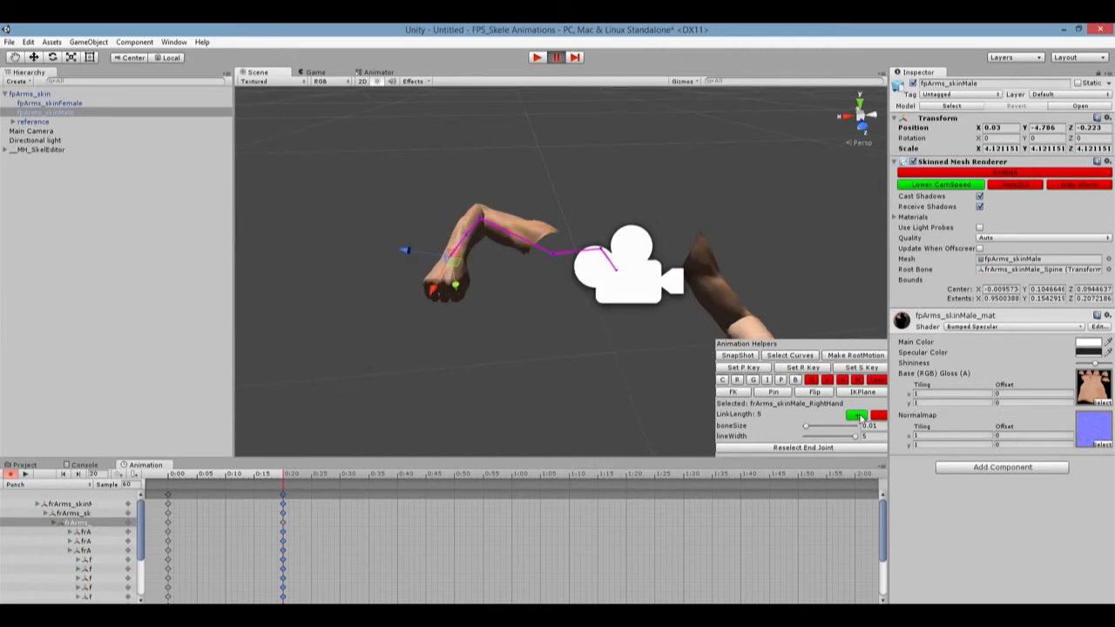
left_click(877, 418)
left_click(877, 418)
left_click(854, 416)
left_click(854, 416)
left_click(853, 416)
left_click(853, 416)
left_click(879, 418)
left_click(879, 417)
left_click(879, 417)
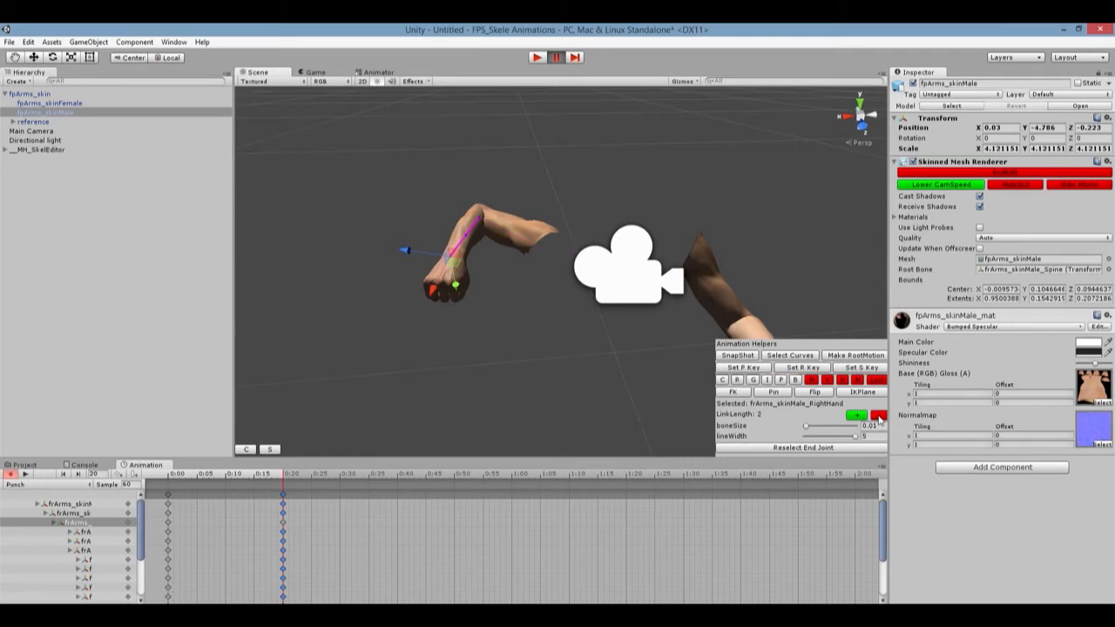
left_click(854, 416)
- Move the right hand's IK target forward and inward in front of the camera to form the 0:20 punch pose
left_click_drag(548, 373, 630, 393, "alt")
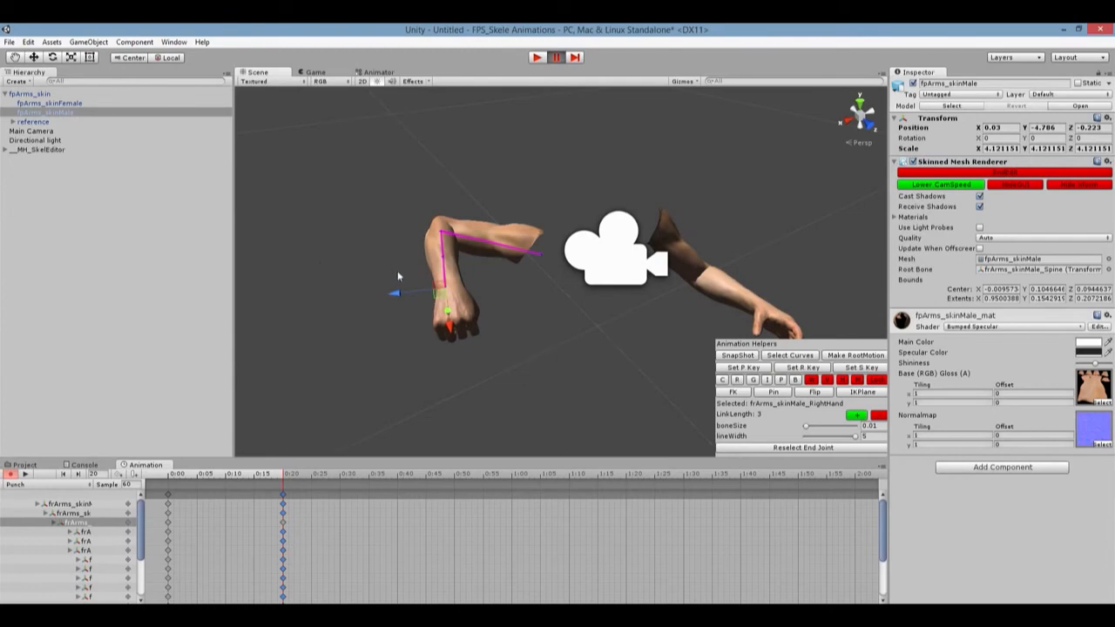
left_click_drag(441, 298, 608, 401)
left_click_drag(626, 345, 588, 390, "alt")
left_click_drag(489, 307, 458, 307)
left_click_drag(523, 393, 296, 334, "alt")
left_click_drag(543, 319, 401, 392)
left_click_drag(493, 324, 471, 291, "alt")
left_click_drag(518, 339, 764, 386, "alt")
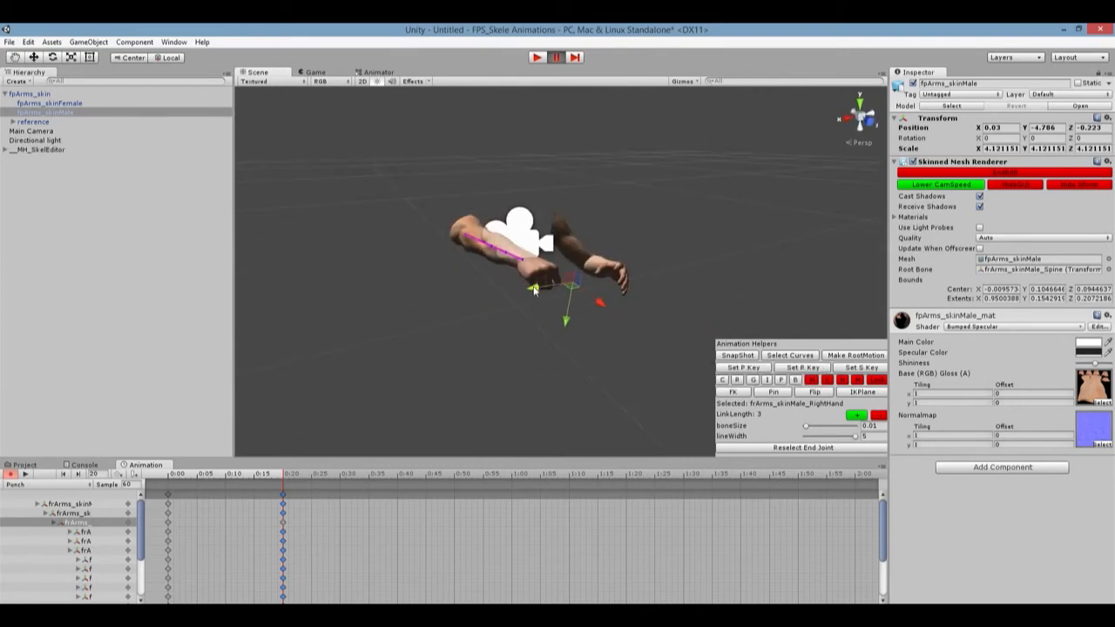
- Push the right hand's IK target a little farther out to straighten the punching arm
left_click_drag(558, 296, 460, 351, "alt")
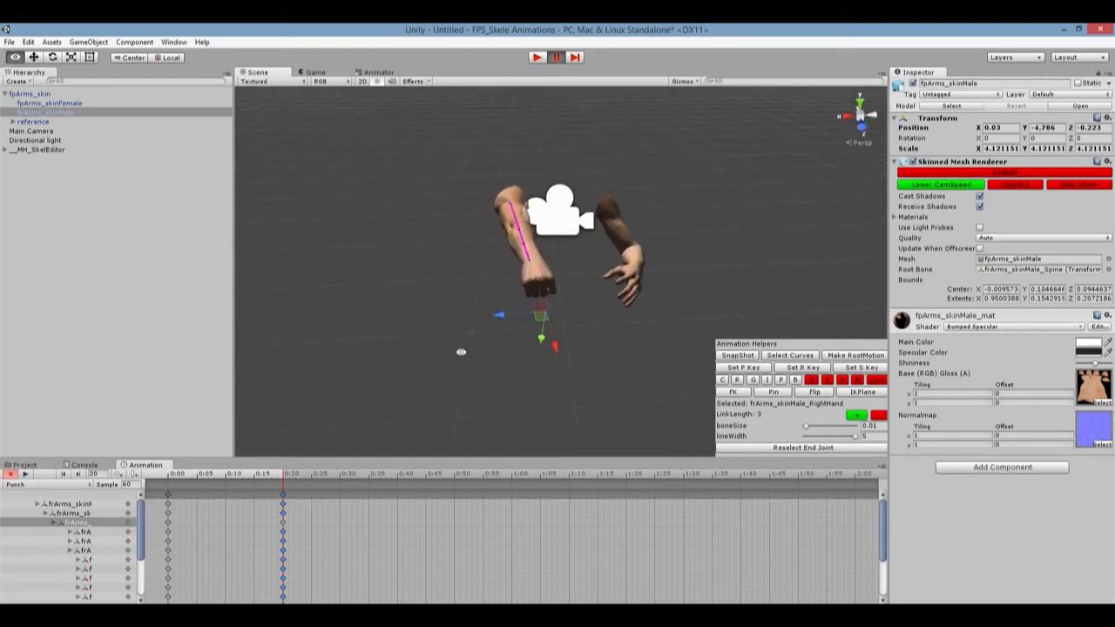
left_click_drag(541, 341, 540, 351)
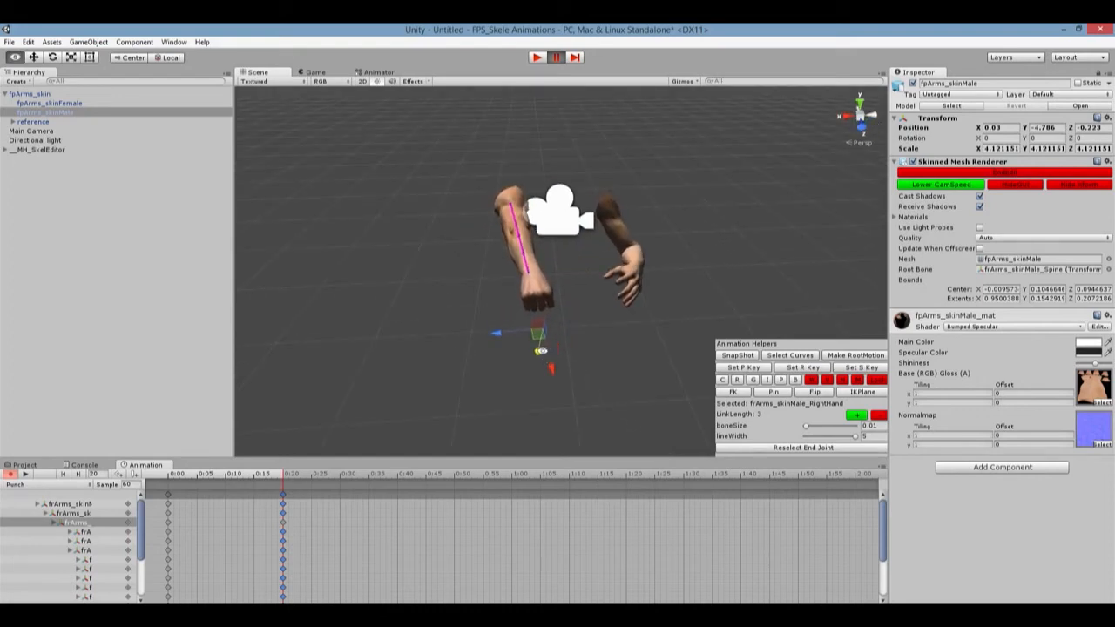
left_click_drag(473, 343, 542, 296, "alt")
left_click_drag(581, 341, 316, 389, "alt")
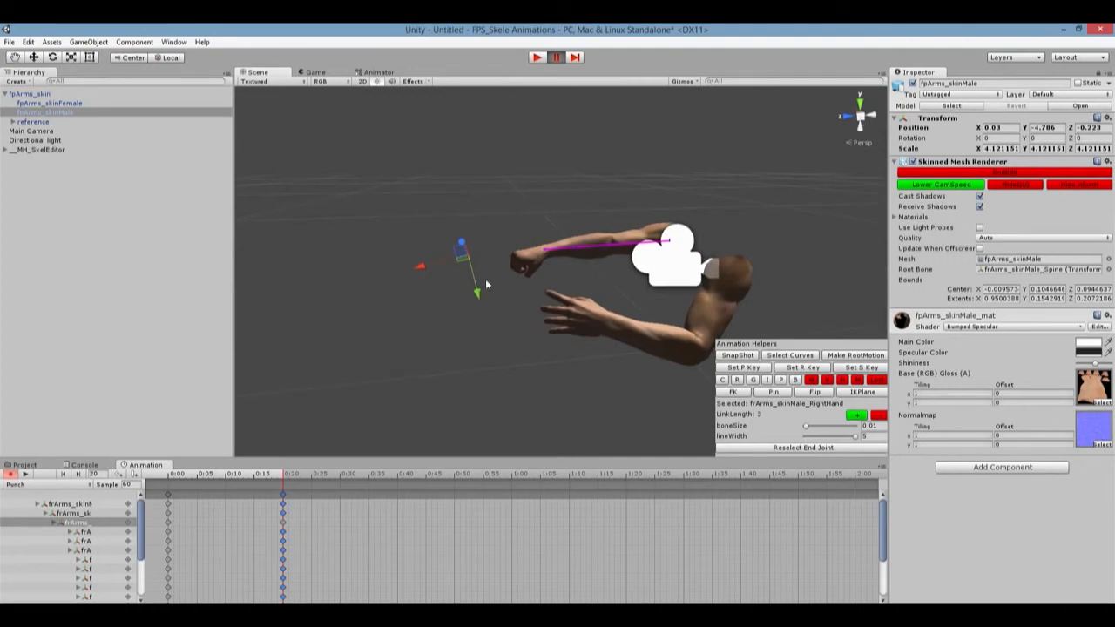
- Play back the Punch clip in the scene and examine the arm's motion from several angles
left_click(27, 475)
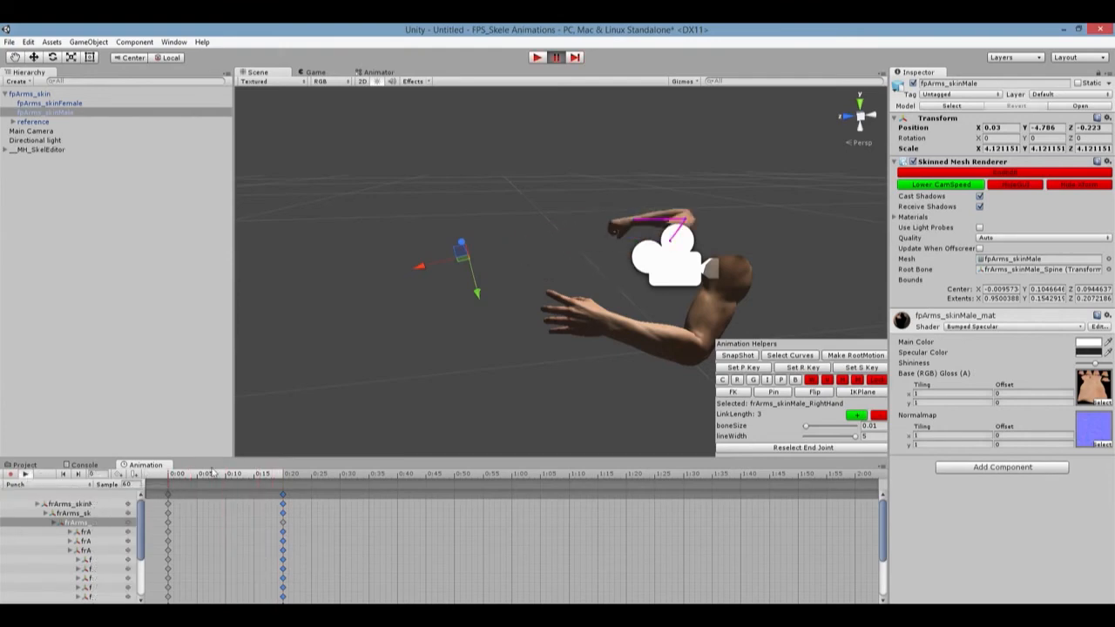
left_click_drag(546, 378, 758, 355, "alt")
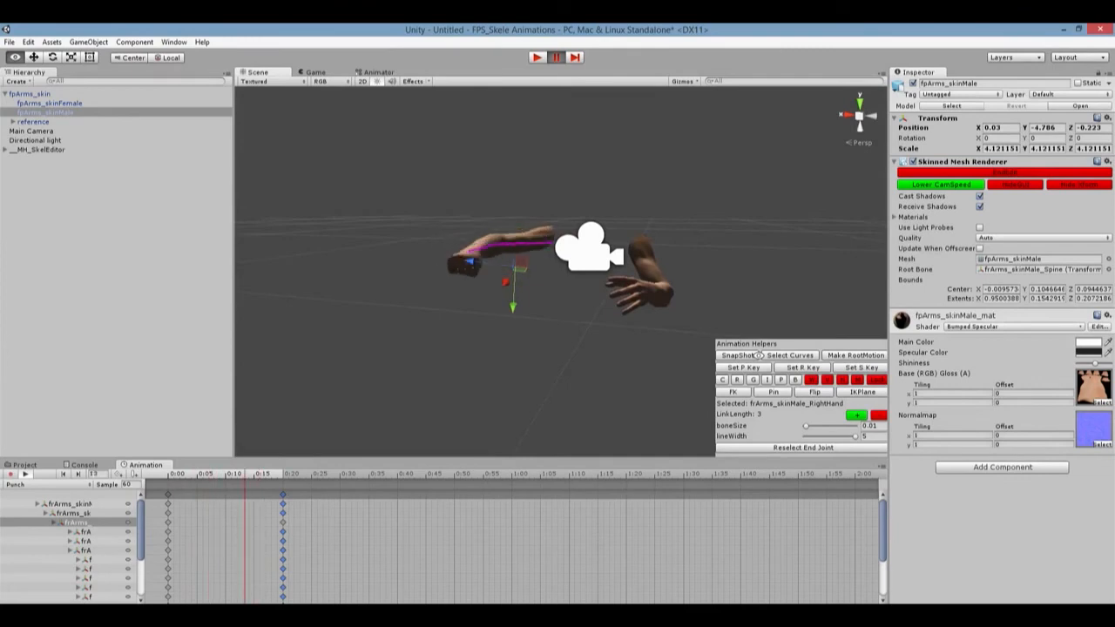
left_click_drag(759, 355, 873, 380, "alt")
left_click_drag(527, 351, 615, 373, "alt")
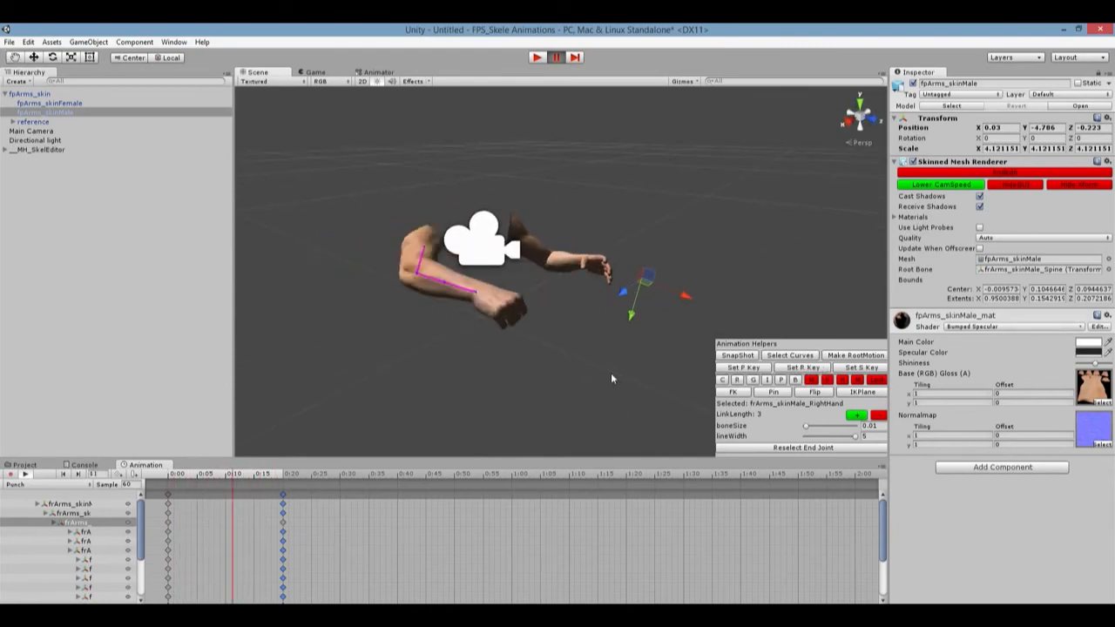
left_click(24, 475)
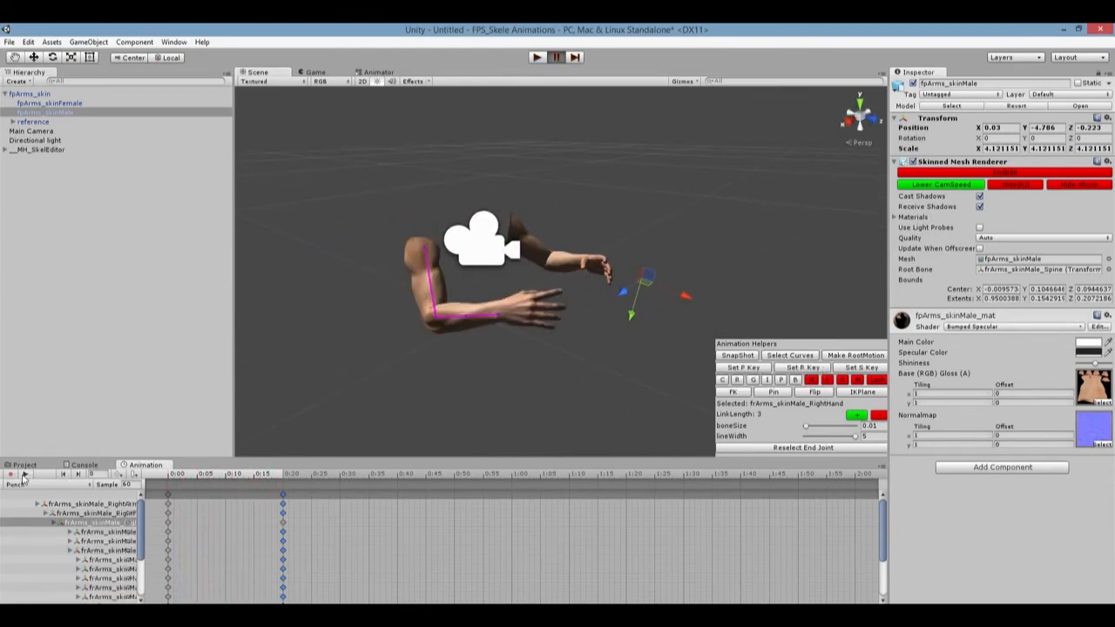
left_click_drag(488, 389, 358, 371, "alt")
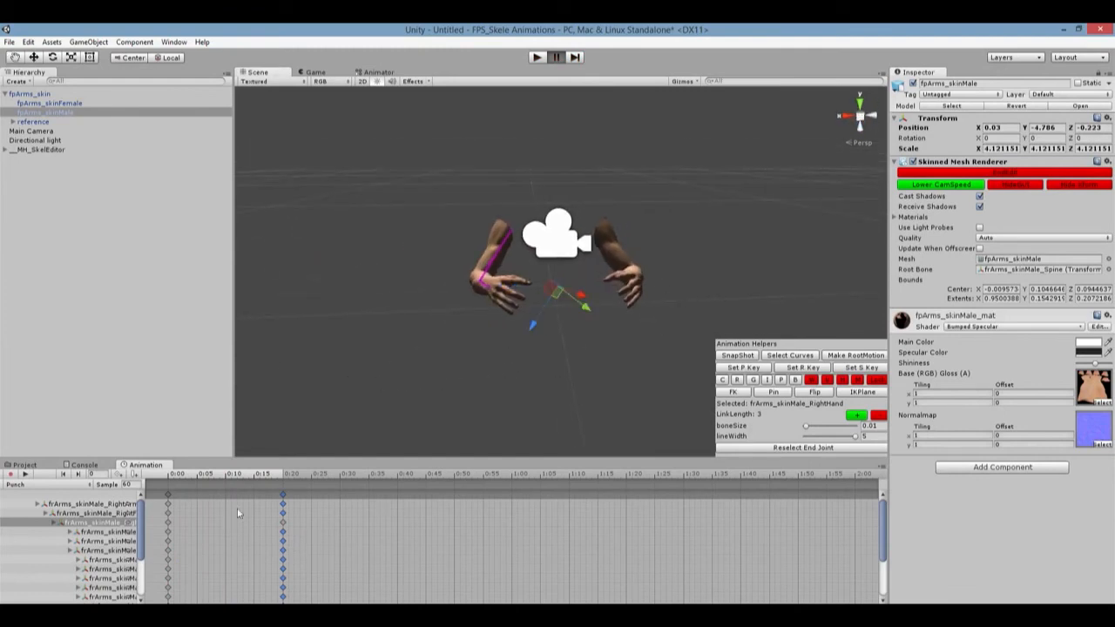
- Preview the punch between 0:00 and 0:20 through the game camera and end the preview
left_click(282, 498)
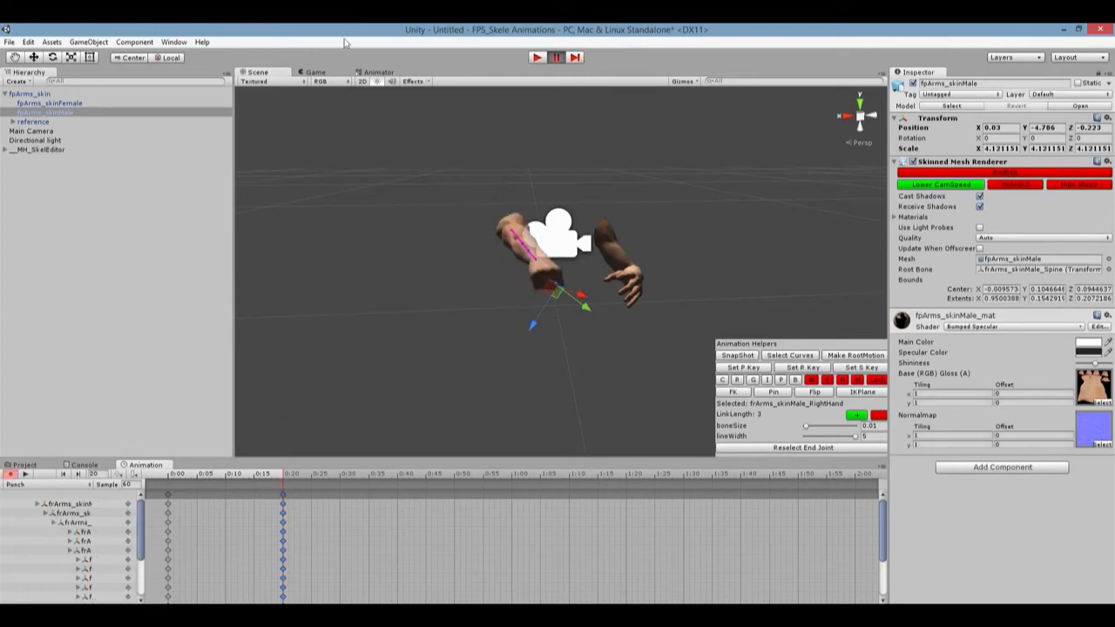
left_click(317, 80)
left_click(316, 74)
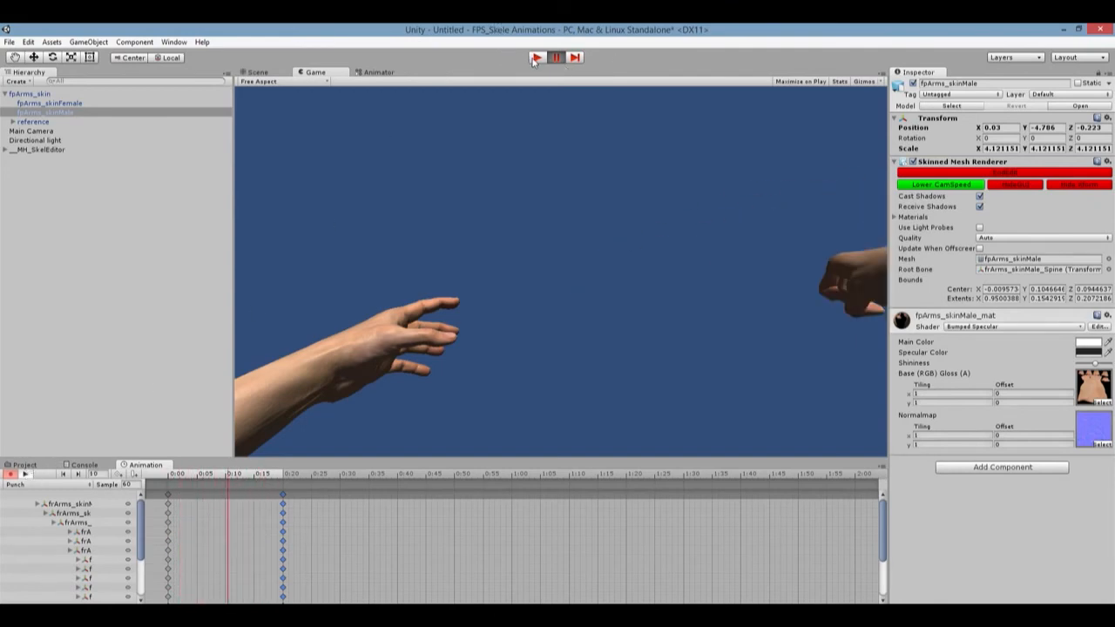
left_click(10, 475)
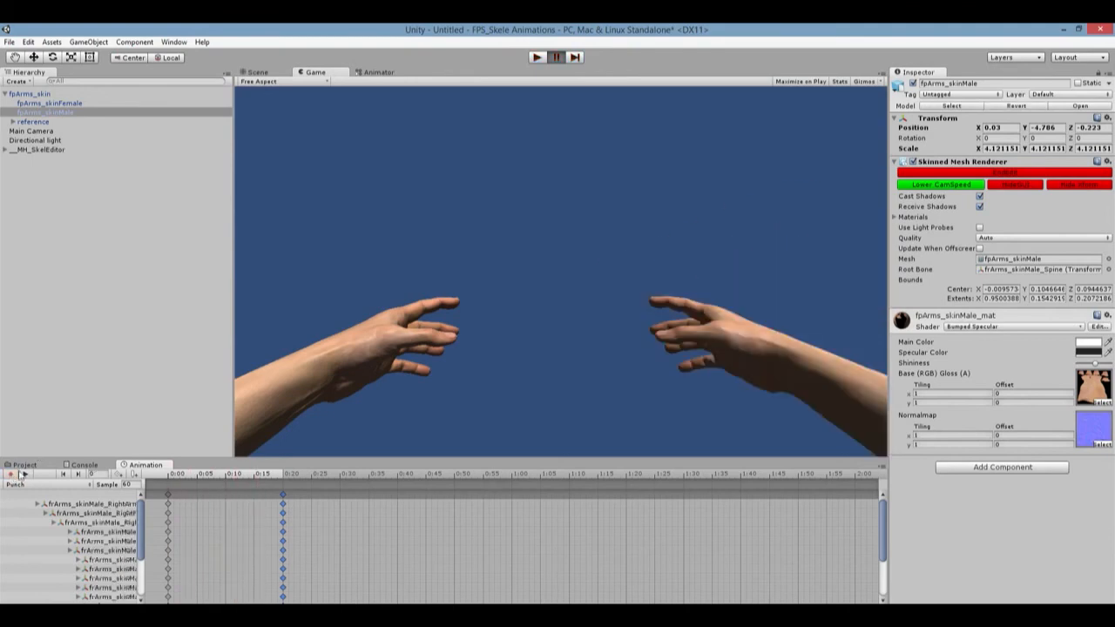
- Add a keyframe at 0:40 with the extended punch pose and play back the clip
left_click(281, 497)
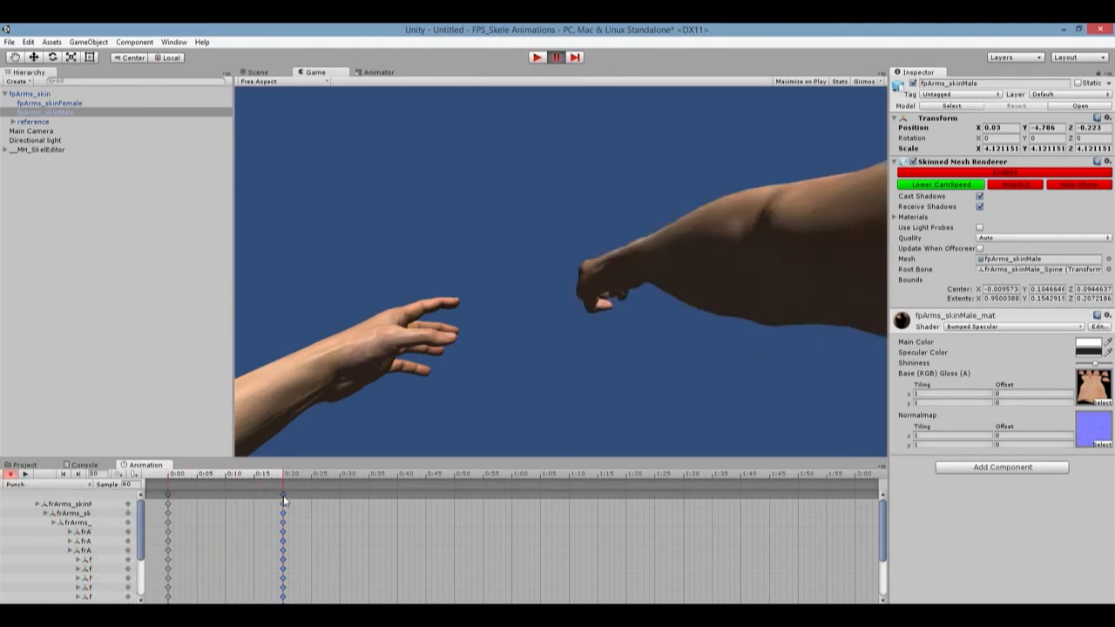
right_click(397, 498)
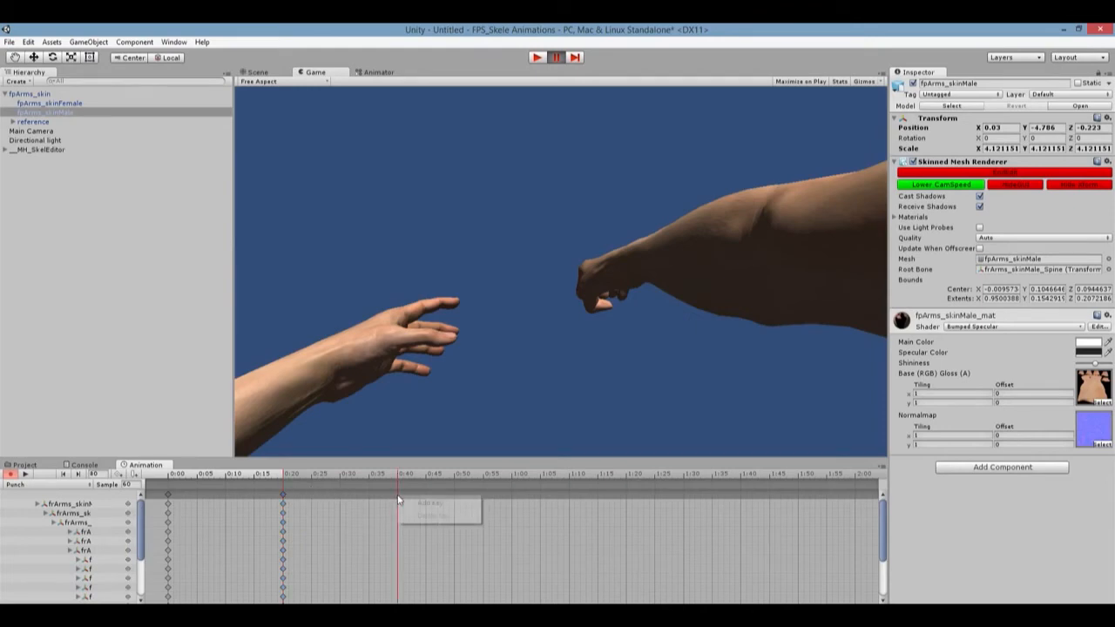
left_click(415, 505)
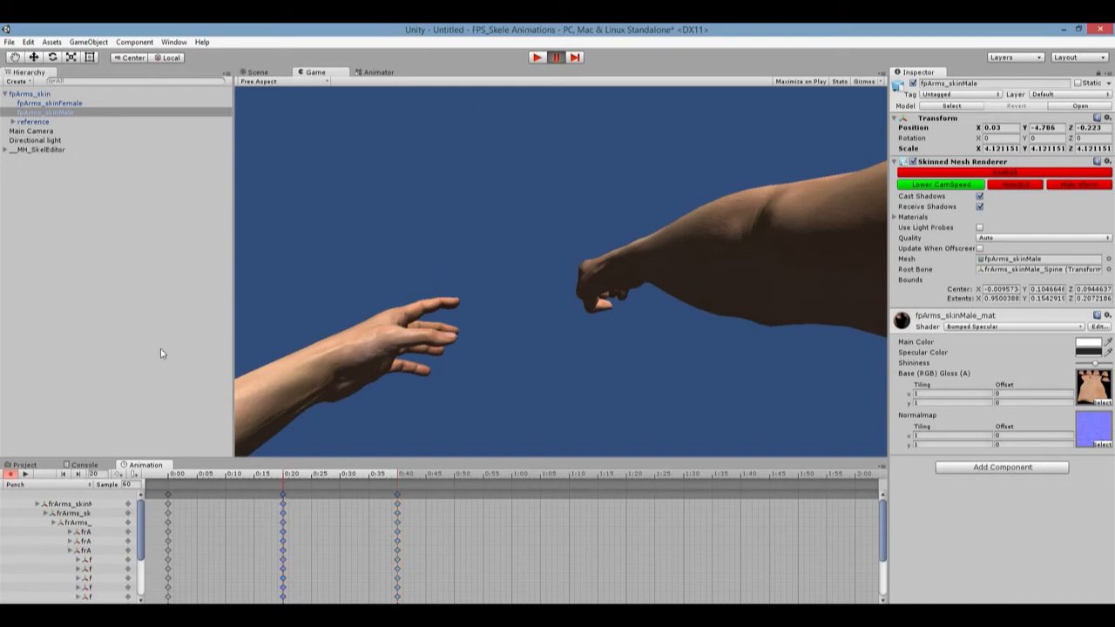
left_click(28, 476)
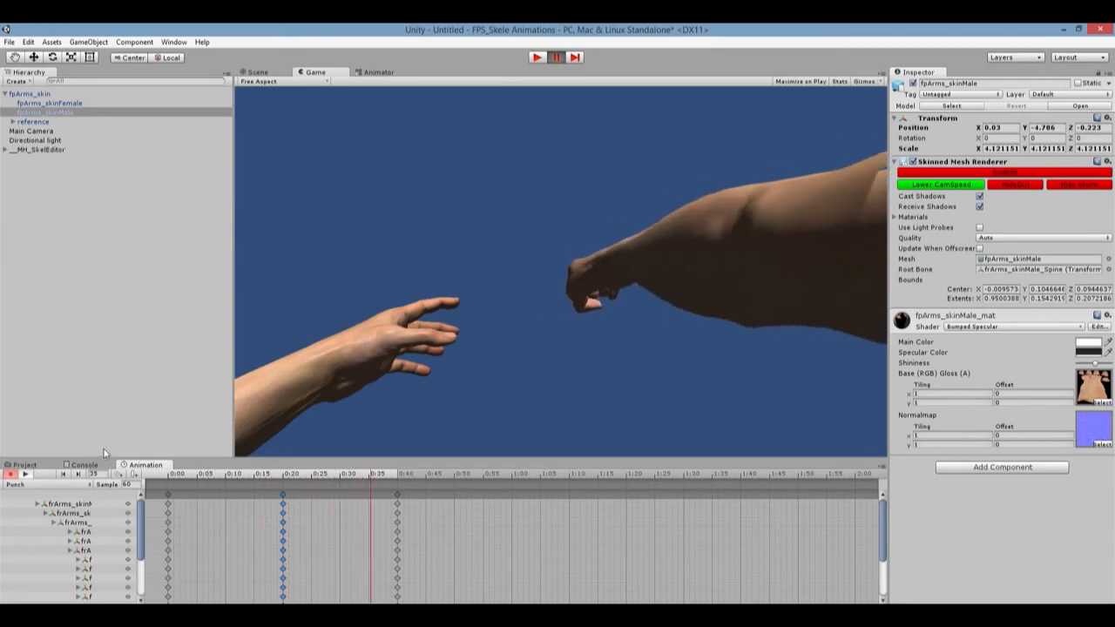
left_click(28, 476)
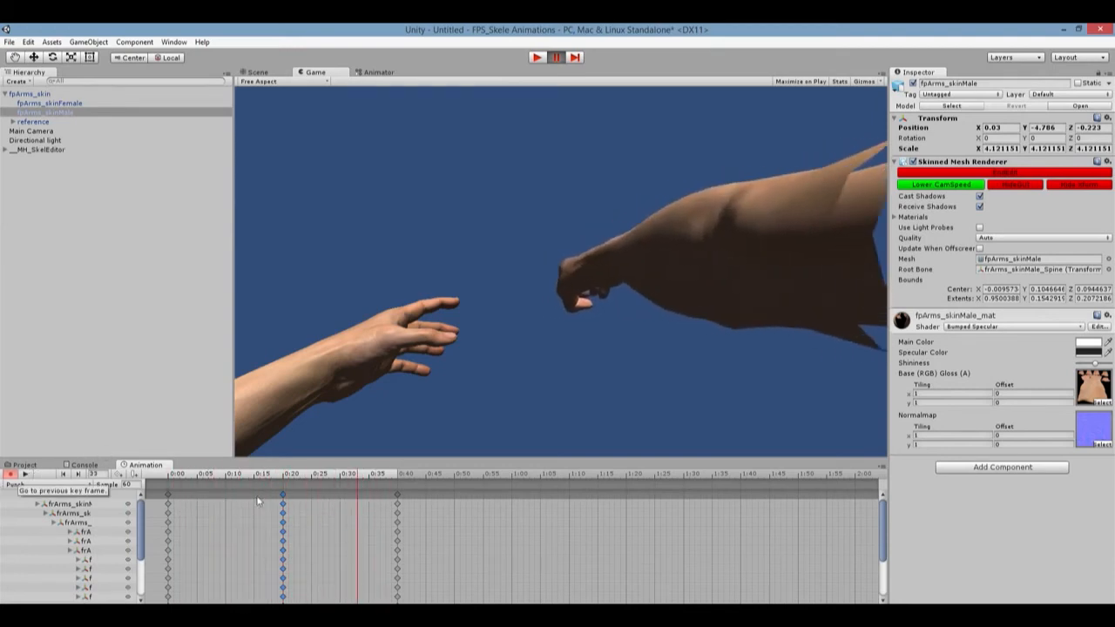
- Delete the 0:20 keyframe, play the slowed punch, and return to the scene view
left_click(283, 497)
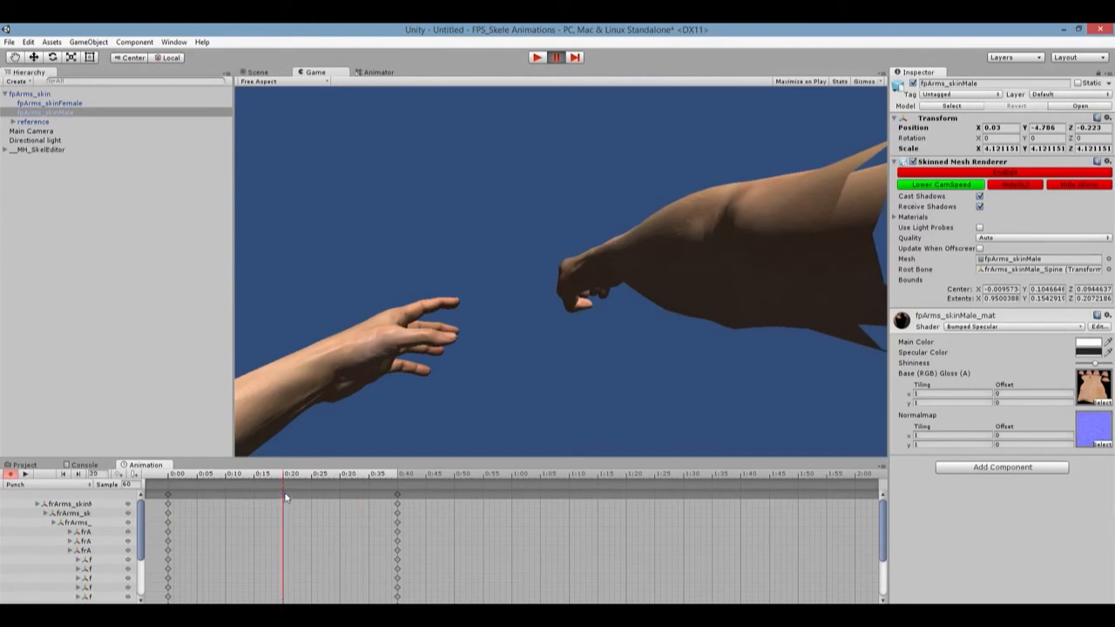
left_click(26, 475)
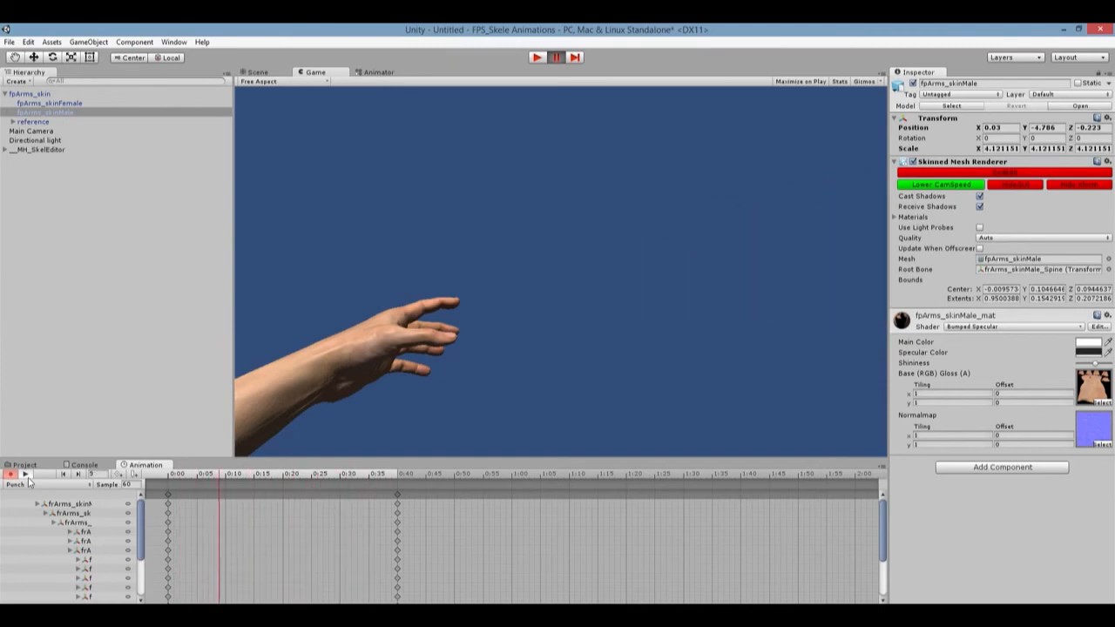
left_click(259, 73)
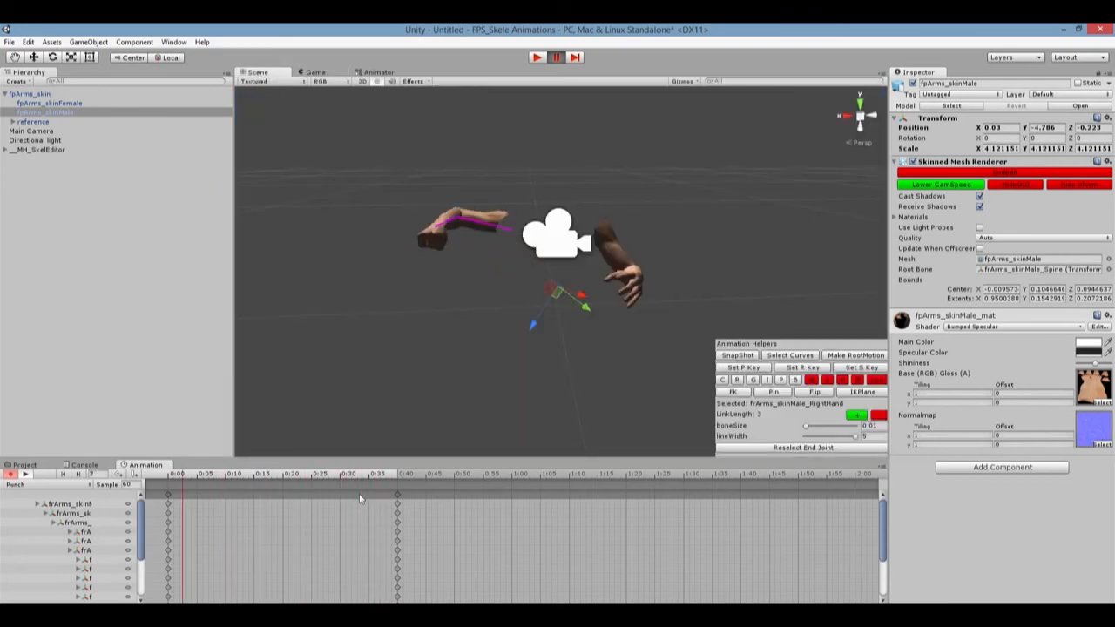
- Add the extended punch pose as a keyframe at 0:24, delete the 0:40 keyframe, and play back the clip
left_click(398, 495)
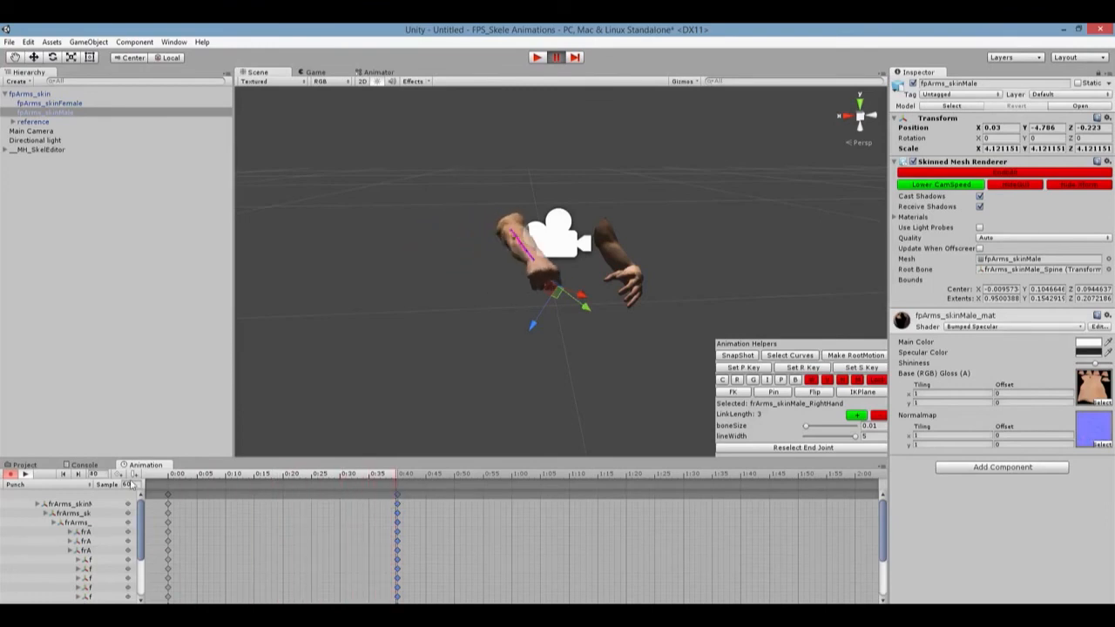
left_click(24, 474)
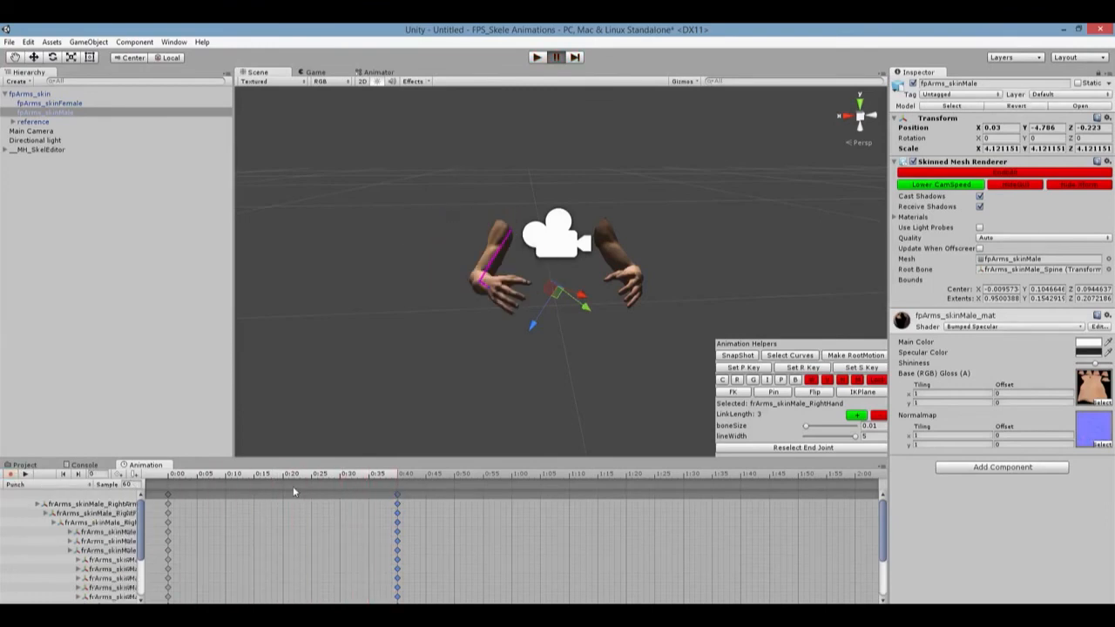
left_click(11, 475)
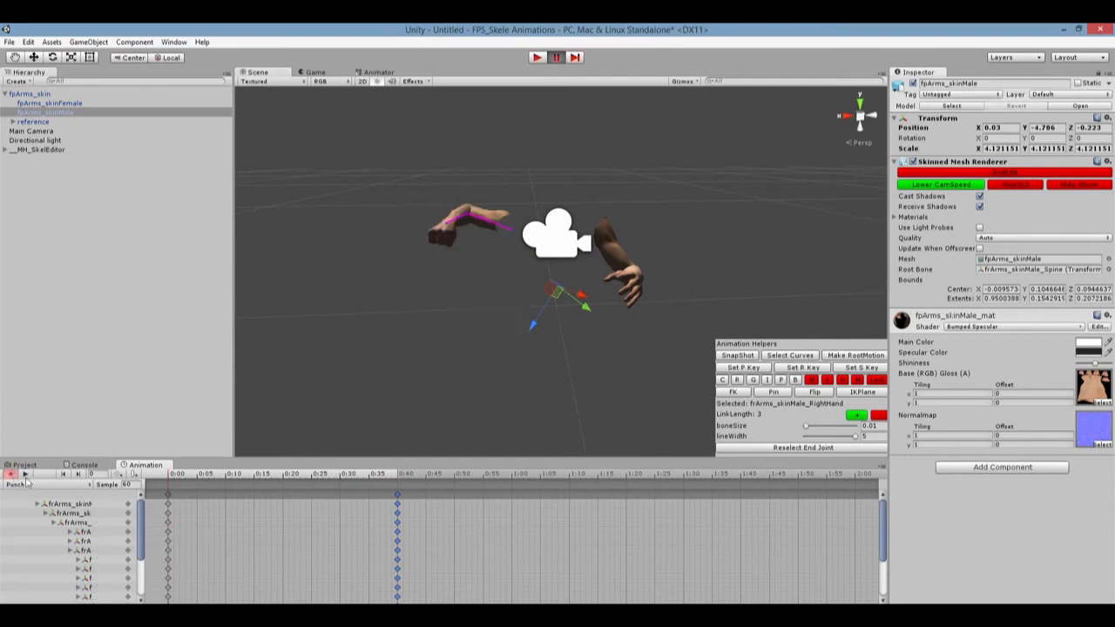
right_click(306, 501)
left_click(319, 511)
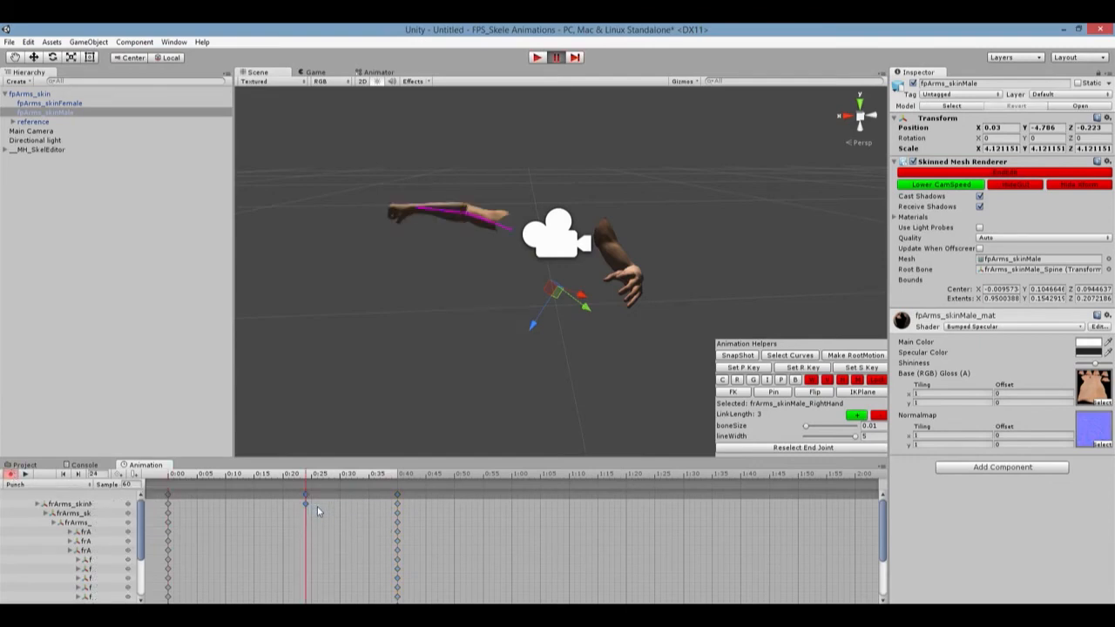
left_click(397, 497)
key("Delete")
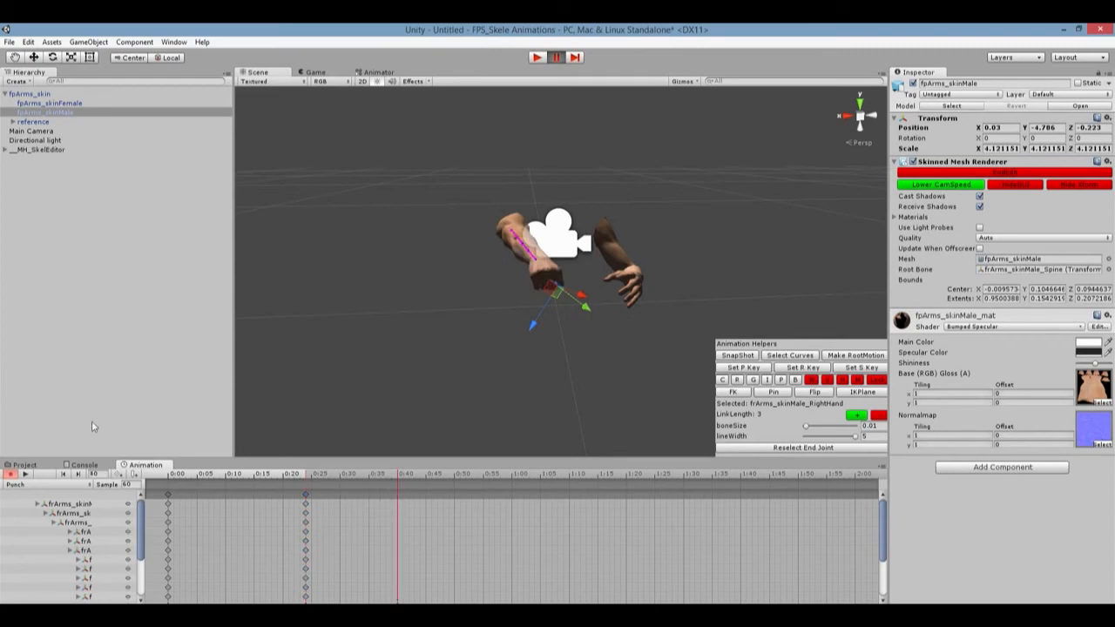
left_click(26, 475)
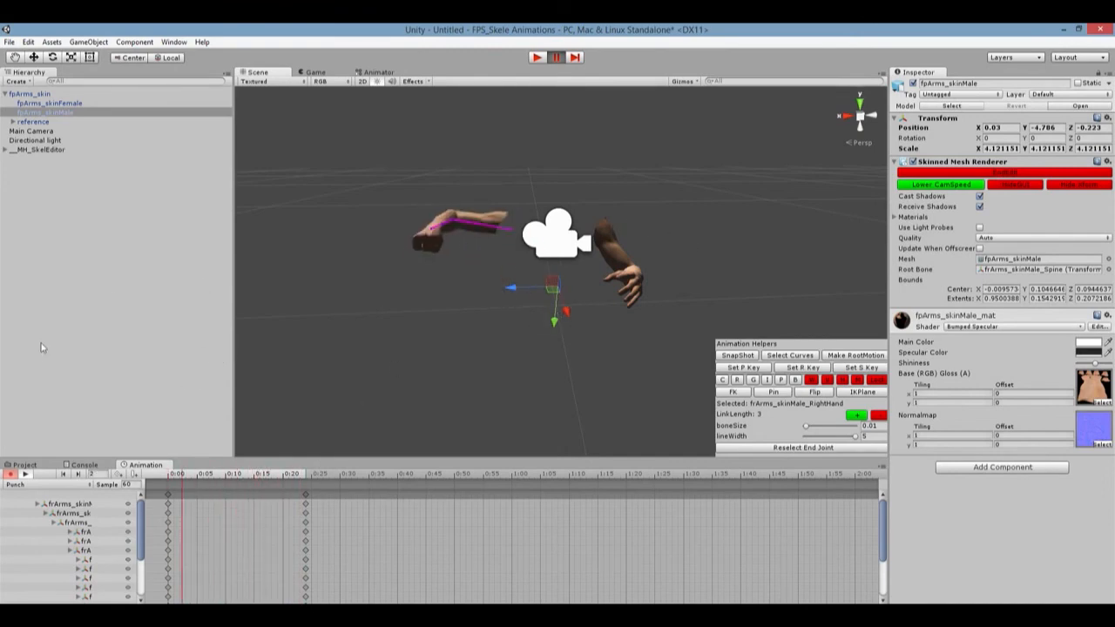
left_click(26, 476)
- At the 0:24 keyframe, switch the skeleton to FK and curl the left index finger's base joint to about 105° in Z
left_click(306, 504)
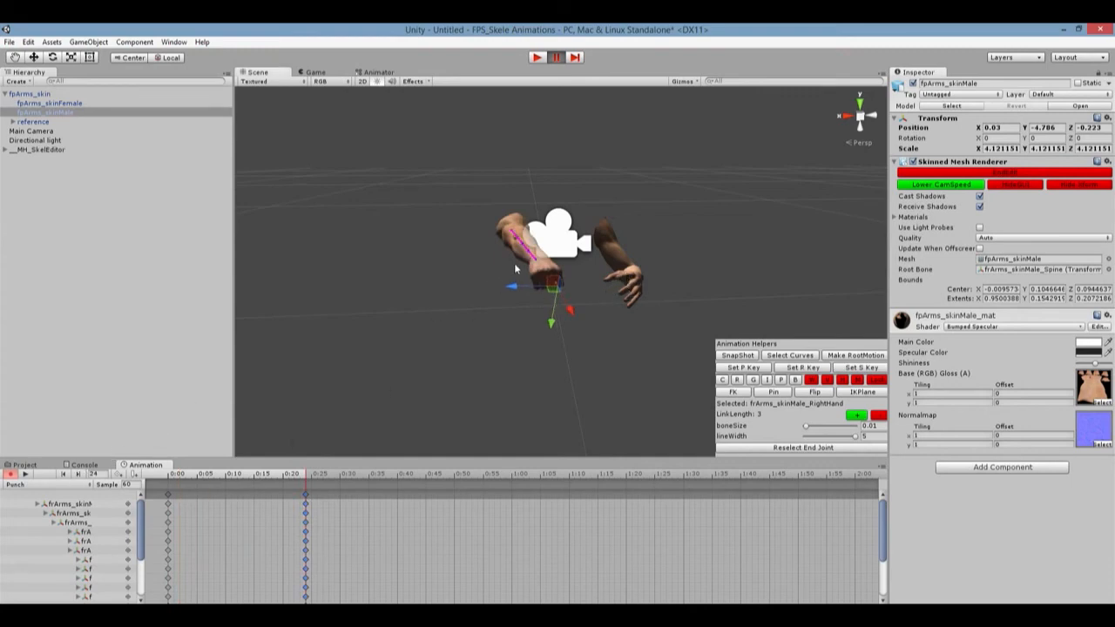
scroll(514, 268, "up", 3)
left_click_drag(613, 330, 671, 326, "alt")
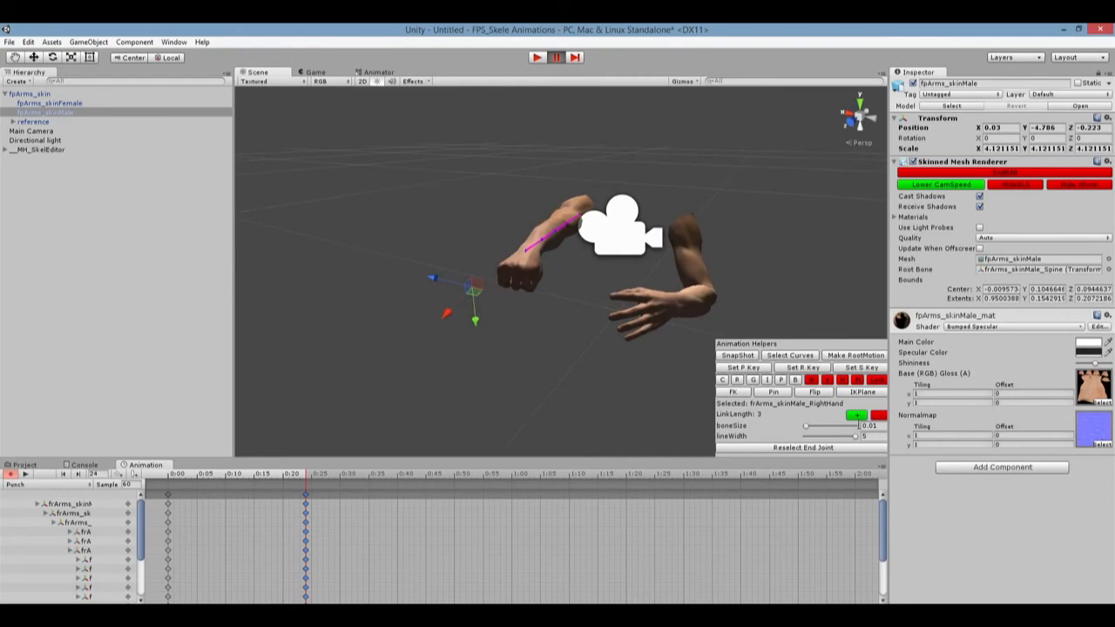
left_click(747, 392)
scroll(596, 322, "up", 6)
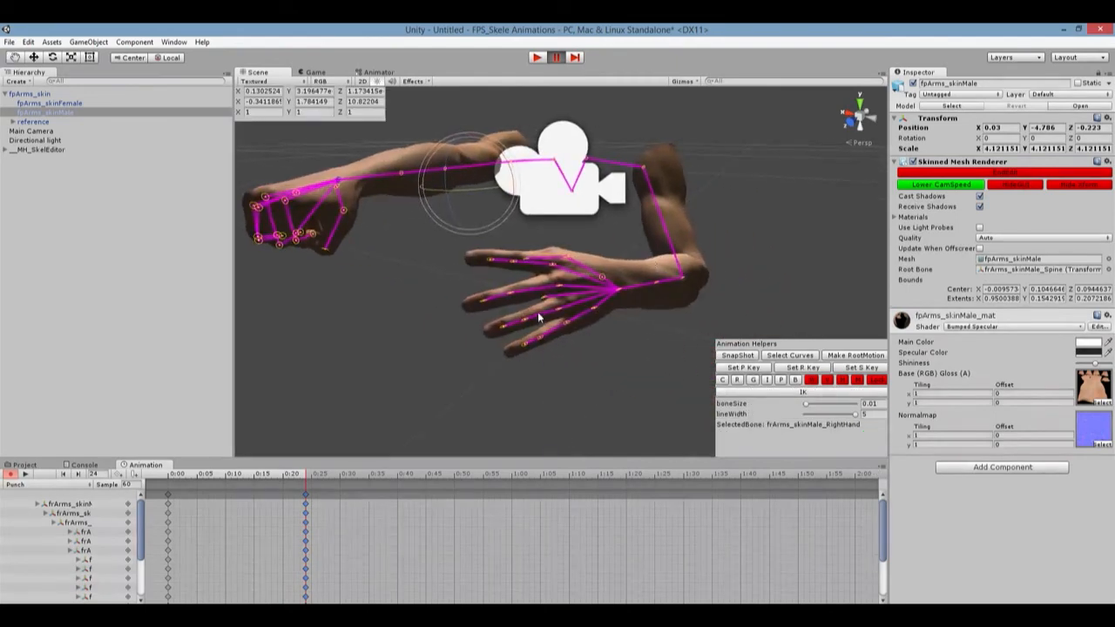
left_click_drag(563, 335, 517, 189, "alt")
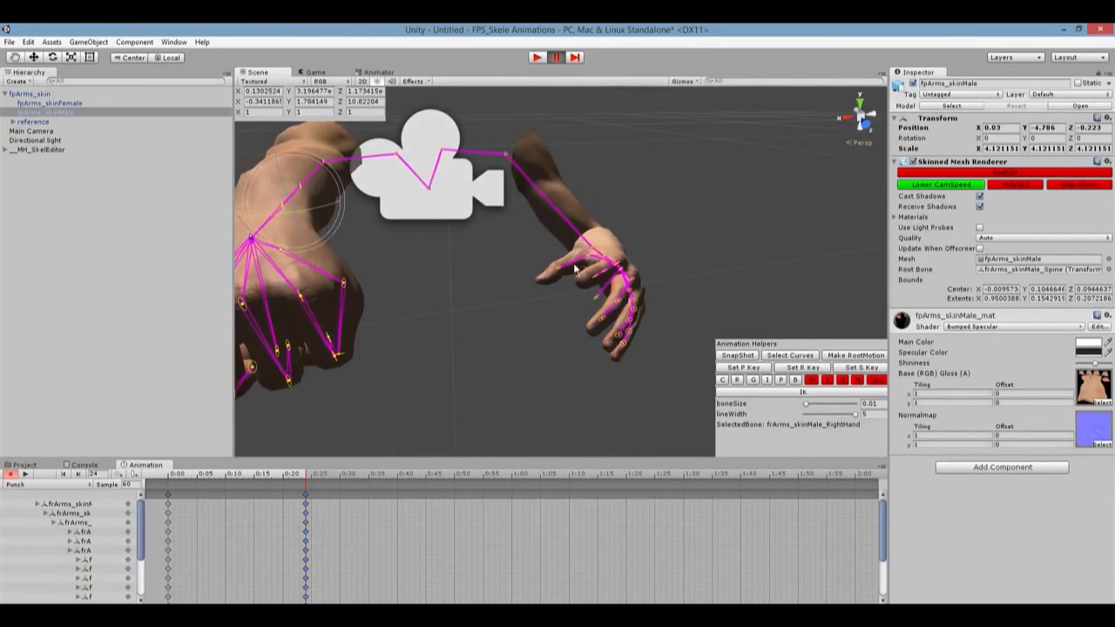
left_click(619, 263)
scroll(604, 296, "up", 5)
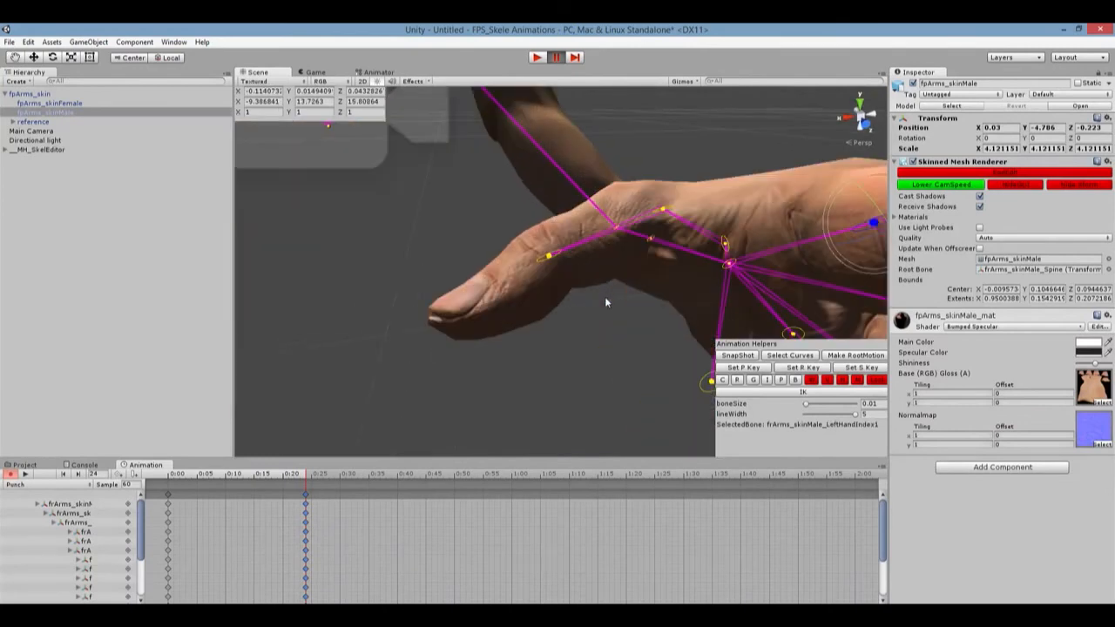
scroll(599, 318, "down", 4)
left_click_drag(592, 336, 491, 298, "alt")
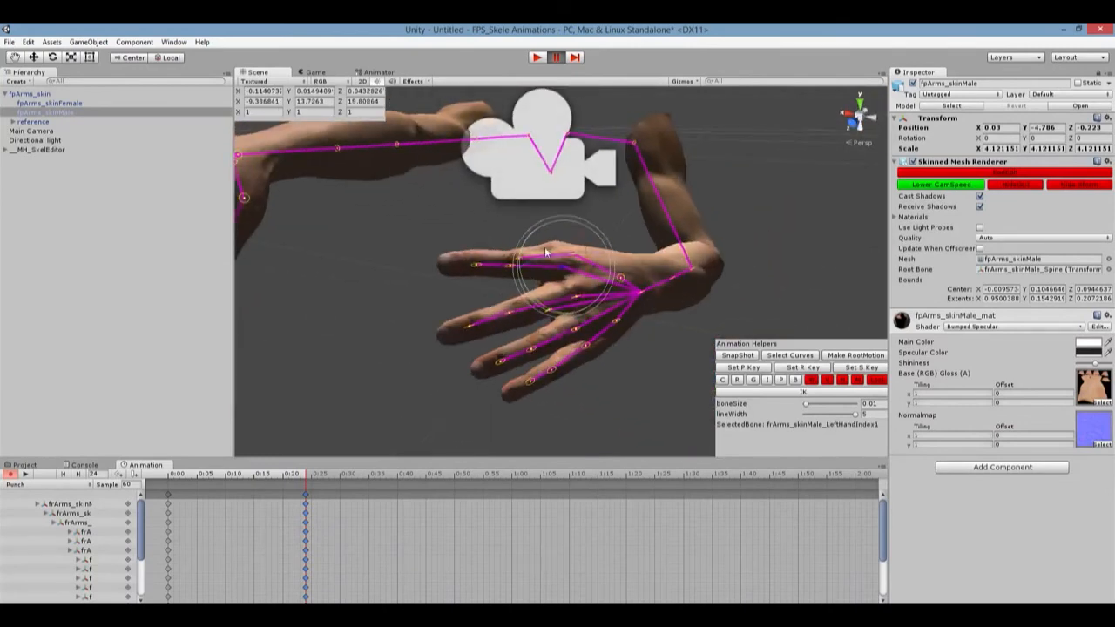
left_click_drag(579, 254, 478, 267)
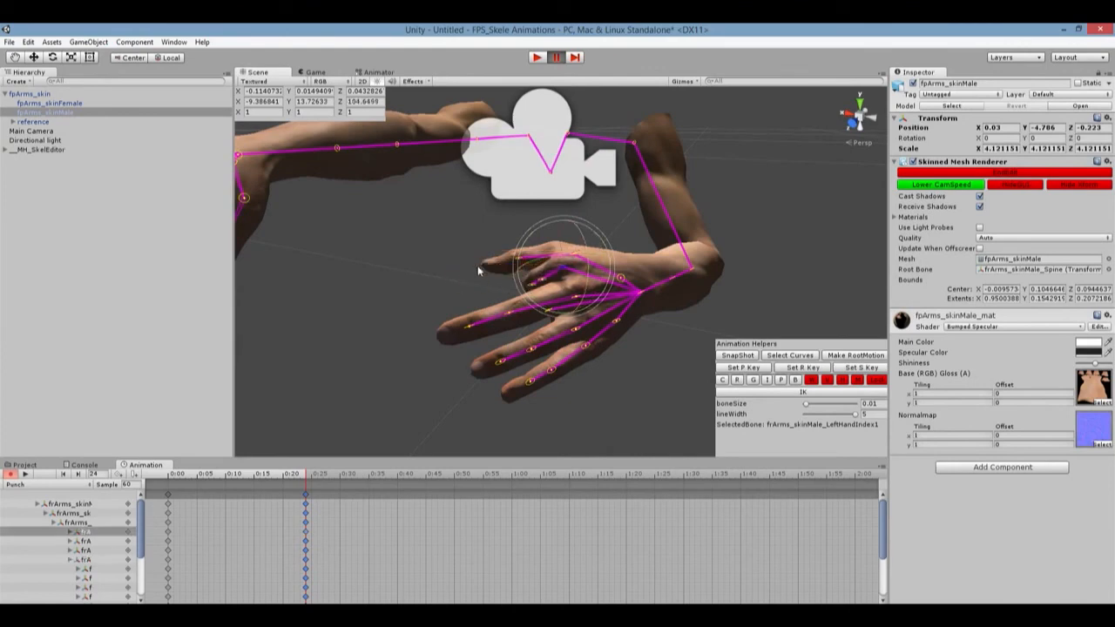
- Curl the base joints of the left middle, ring and pinky fingers in toward the palm
left_click(572, 295)
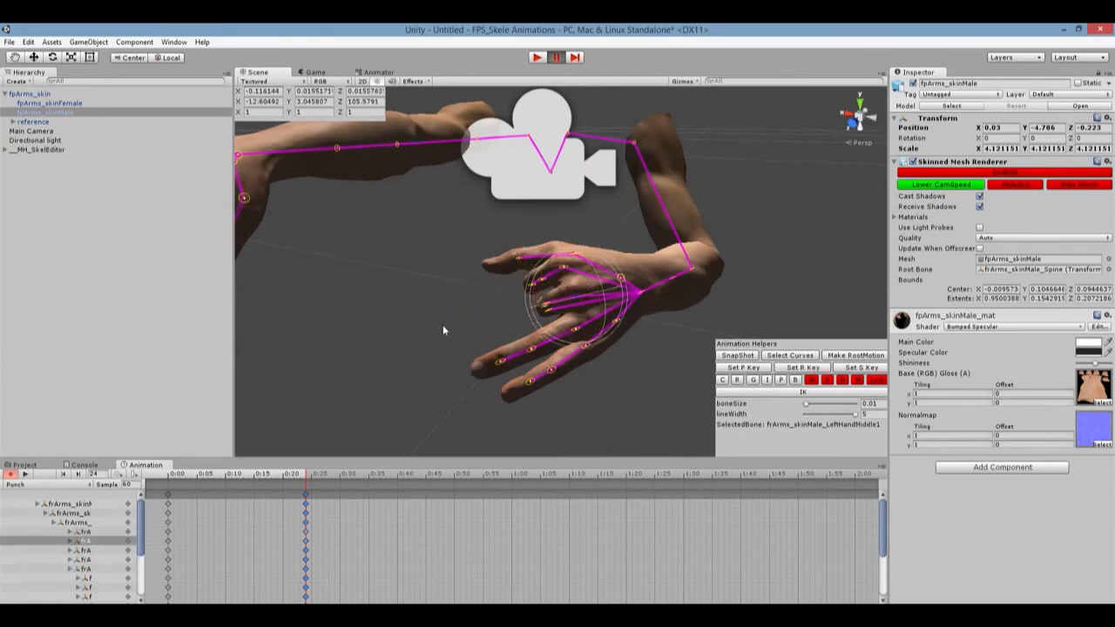
left_click_drag(447, 330, 457, 329)
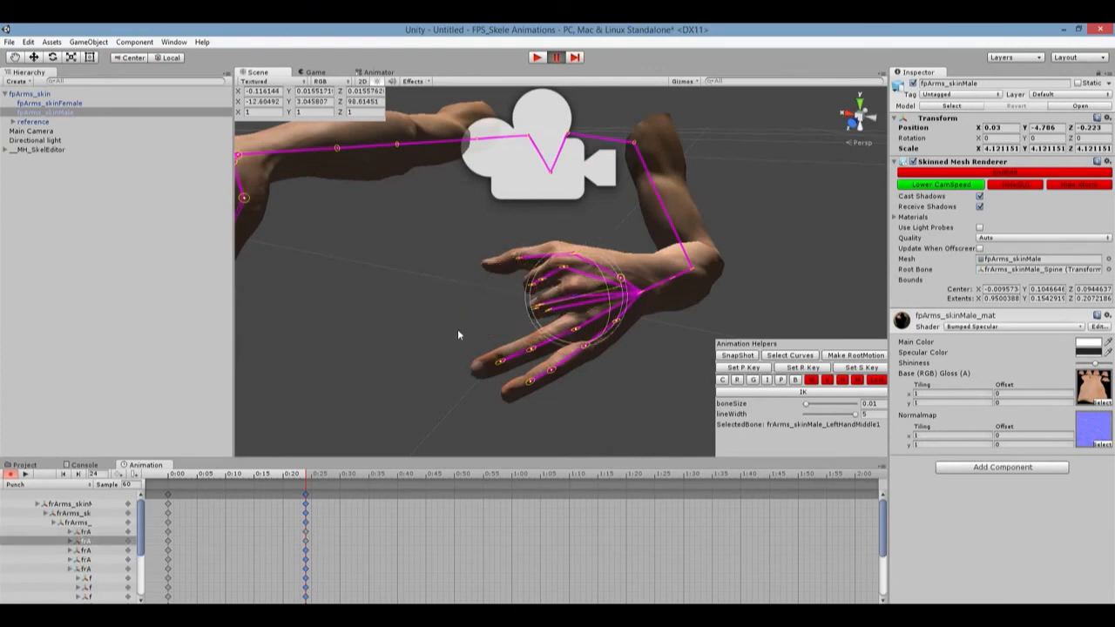
left_click(579, 331)
left_click_drag(581, 346, 446, 337)
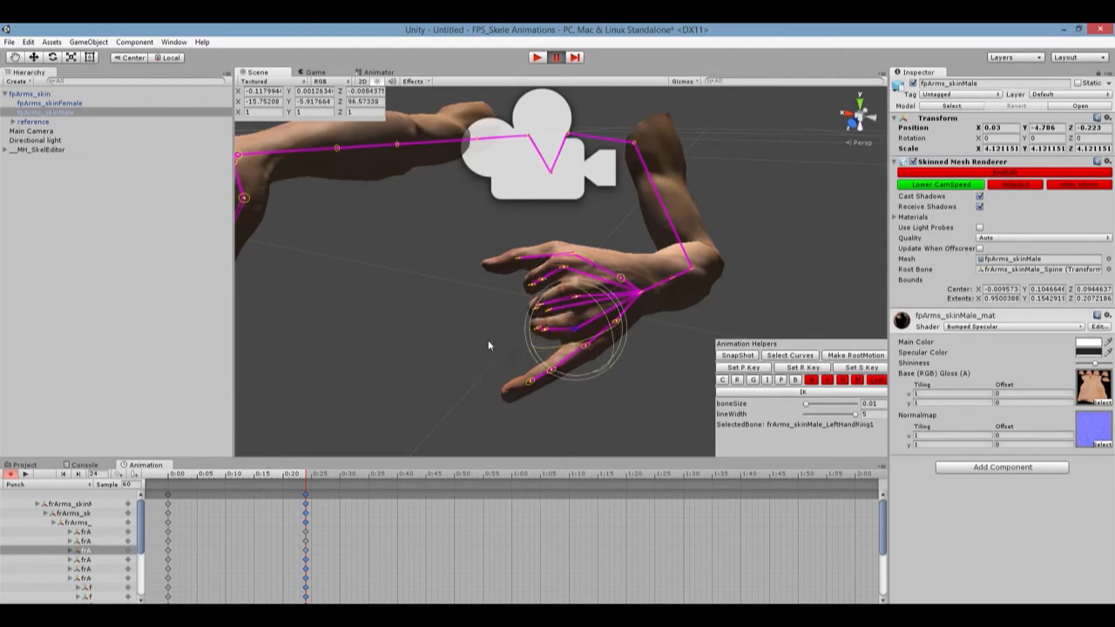
left_click(584, 352)
left_click_drag(596, 371, 501, 274)
- Curl the left pinky's second joint to about 81° and its third joint to about 68° in Z
scroll(612, 249, "up", 3)
scroll(607, 249, "down", 2)
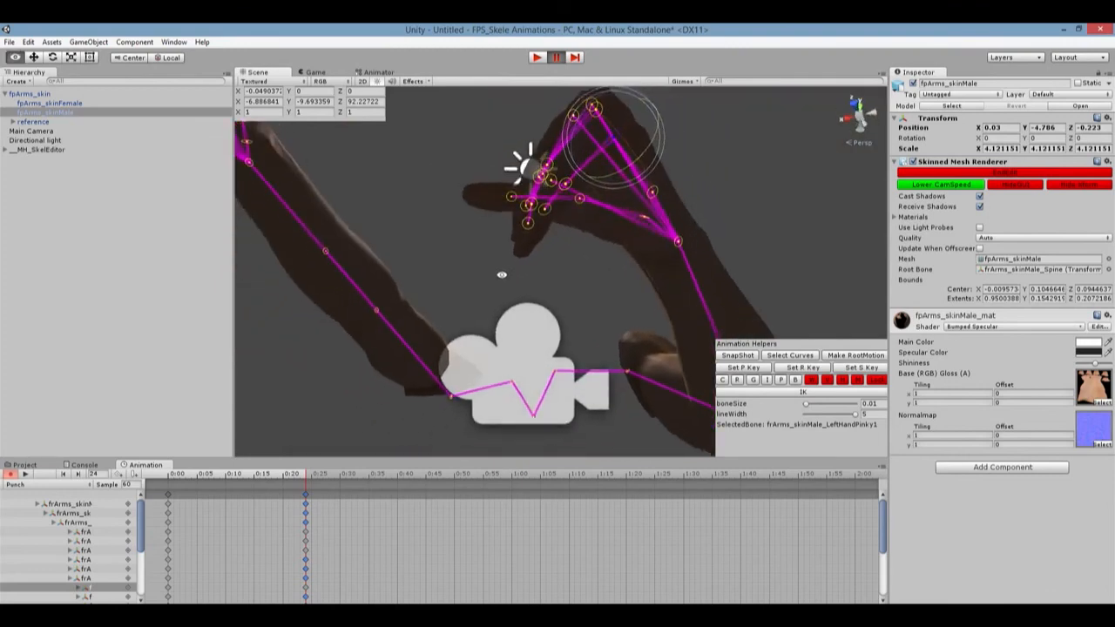
left_click_drag(574, 129, 573, 133)
left_click(566, 195)
left_click_drag(534, 166, 547, 265)
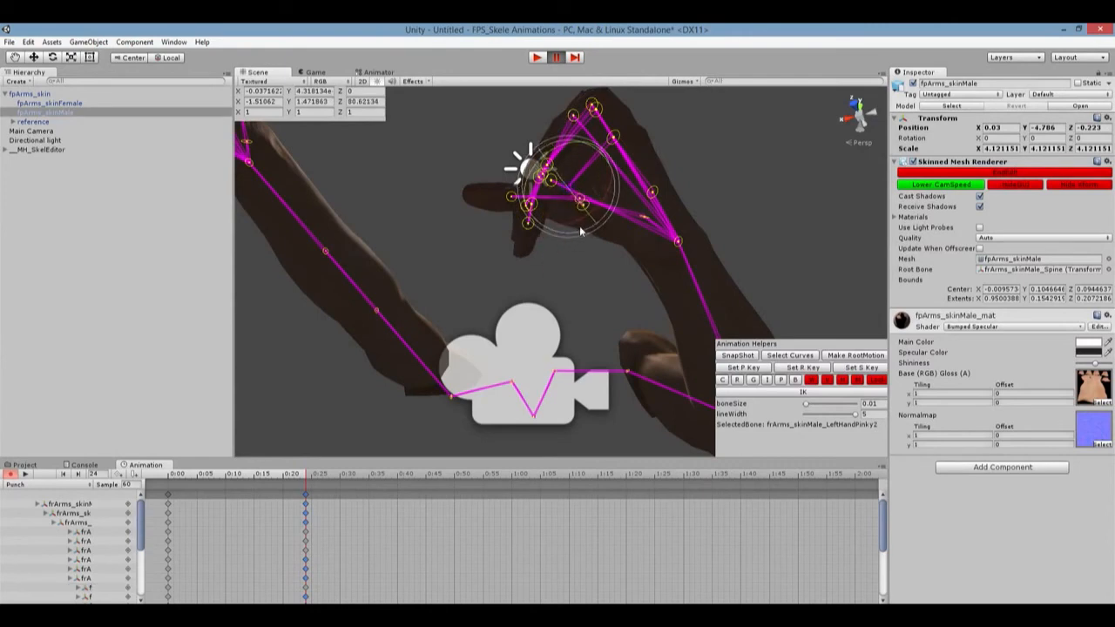
left_click_drag(599, 235, 509, 243, "alt")
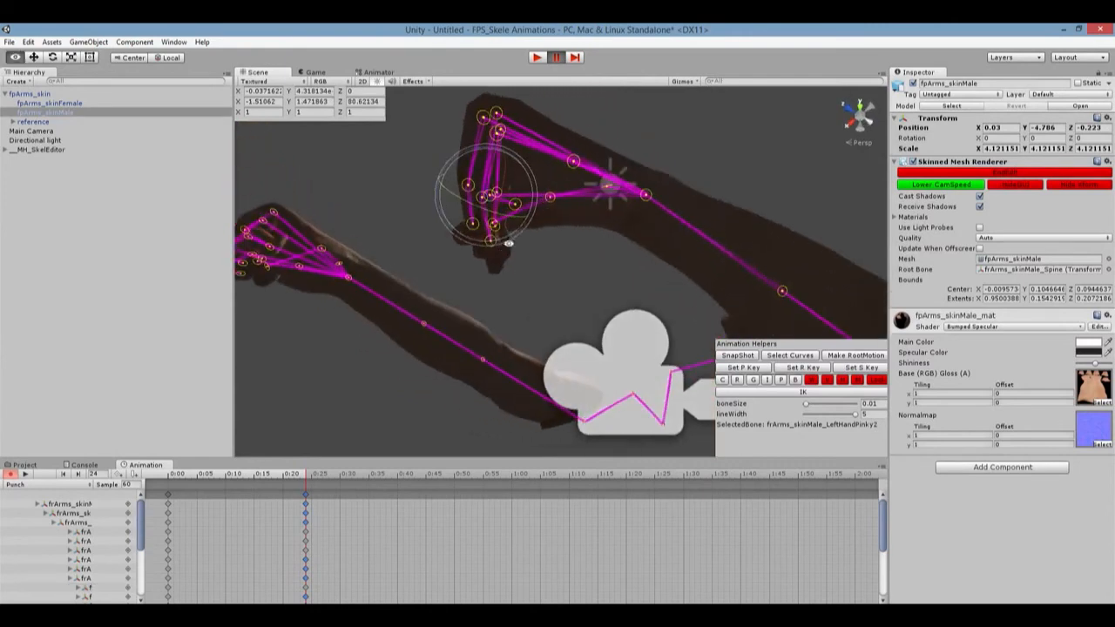
left_click(516, 205)
left_click_drag(487, 166, 422, 267)
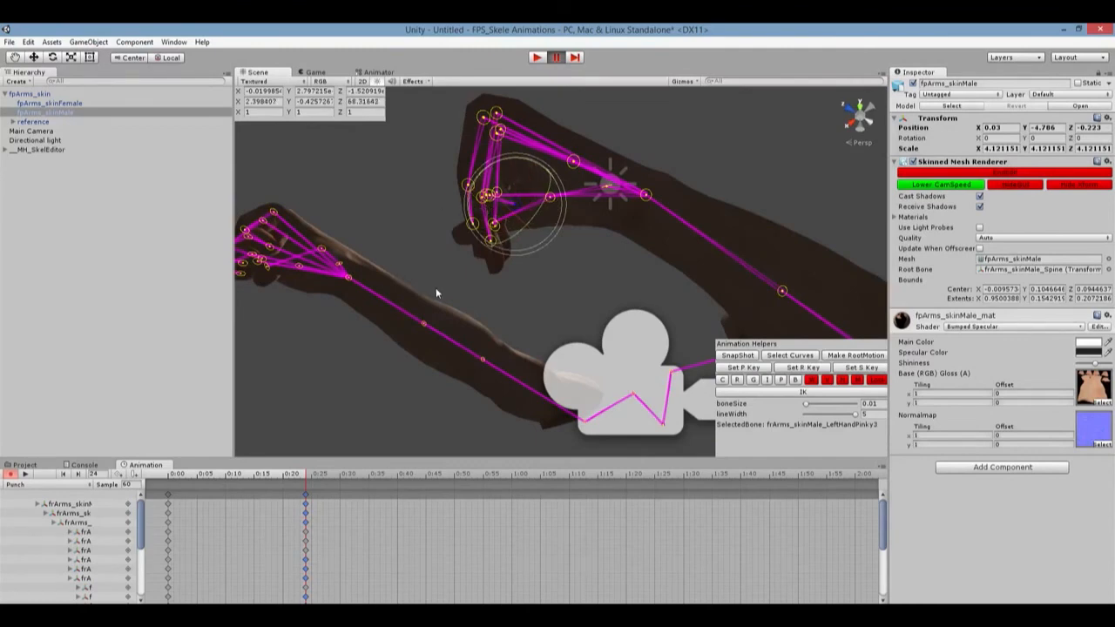
- Curl the second joints of the left ring and middle fingers to about 75° and 83° in Z
left_click_drag(524, 299, 680, 250, "alt")
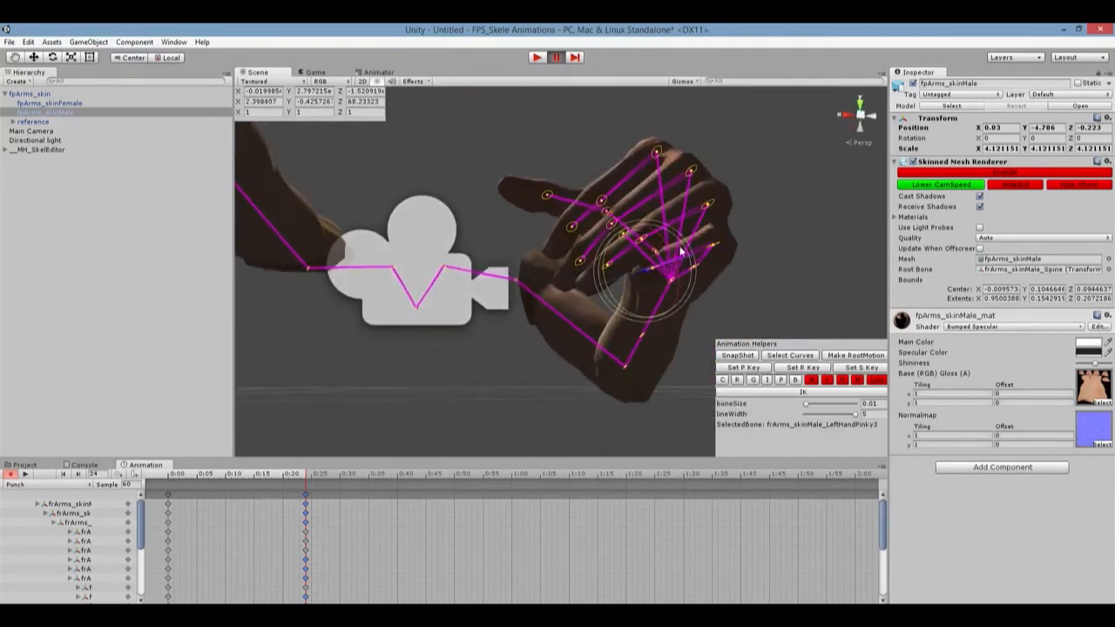
left_click(641, 242)
left_click_drag(640, 225, 588, 280)
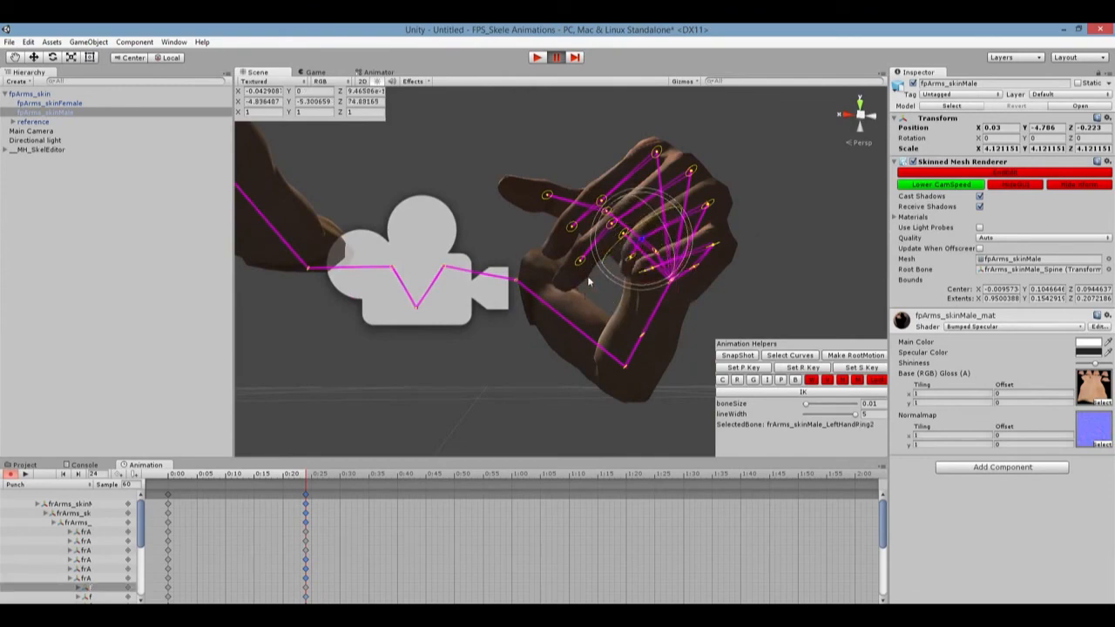
left_click(615, 223)
left_click_drag(606, 189, 513, 256)
- Curl the third joints of the left middle and ring fingers to about 74° and 67° in Z
scroll(545, 258, "up", 3)
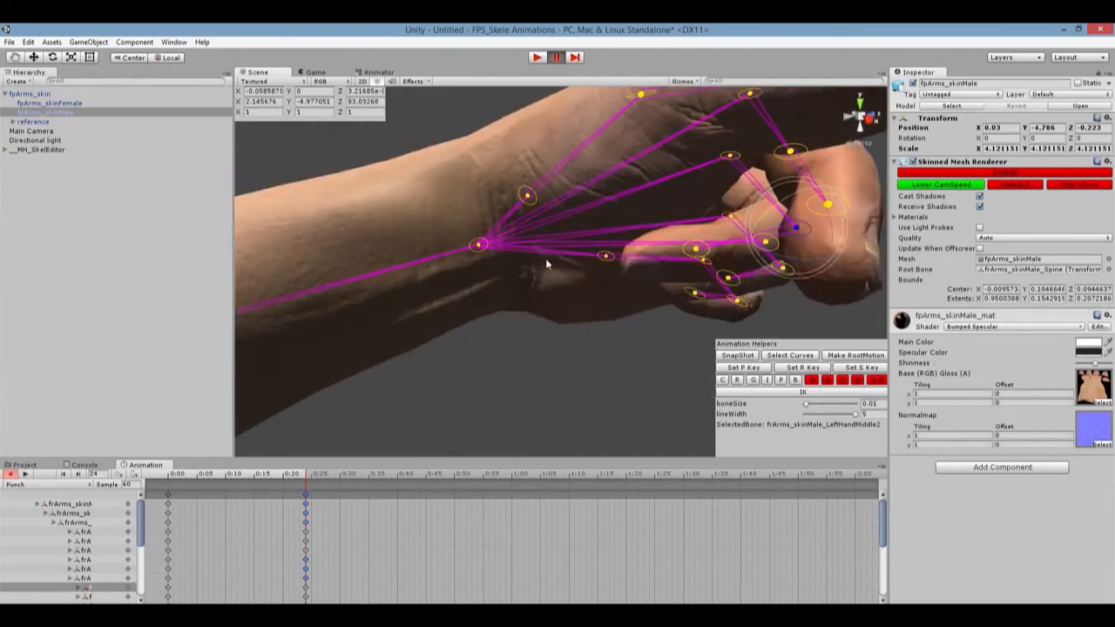
left_click(697, 250)
left_click_drag(695, 283, 634, 299)
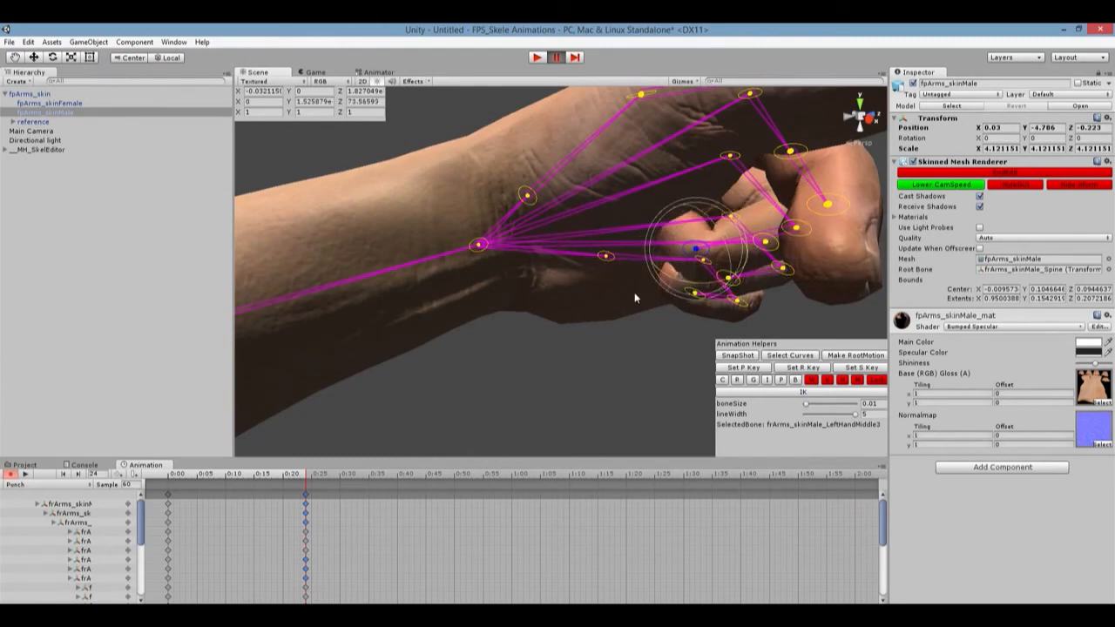
left_click(730, 281)
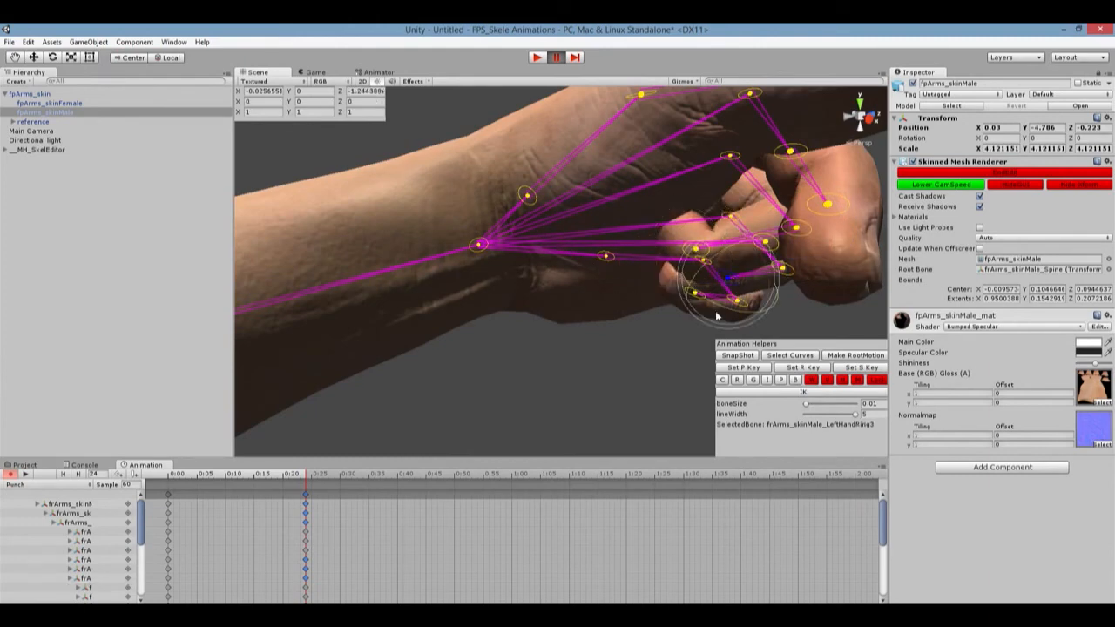
left_click_drag(718, 306, 667, 288)
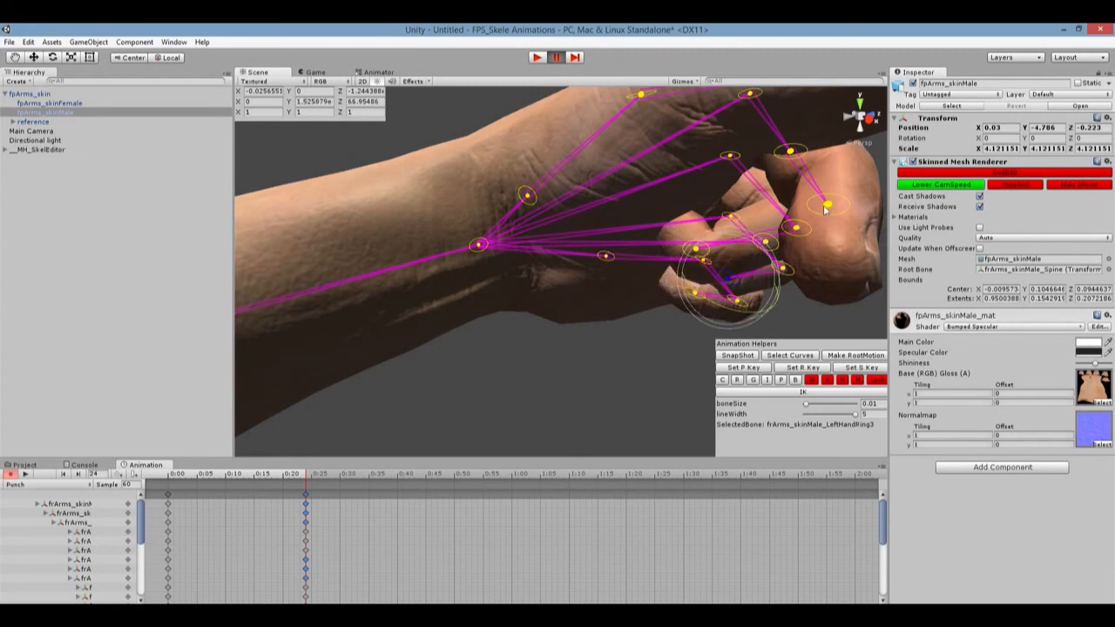
- Curl the left index finger's second joint to about 64° in Z and bend its third joint into the fist
scroll(837, 209, "down", 5)
left_click_drag(761, 248, 759, 274, "alt")
left_click(659, 255)
scroll(598, 281, "up", 5)
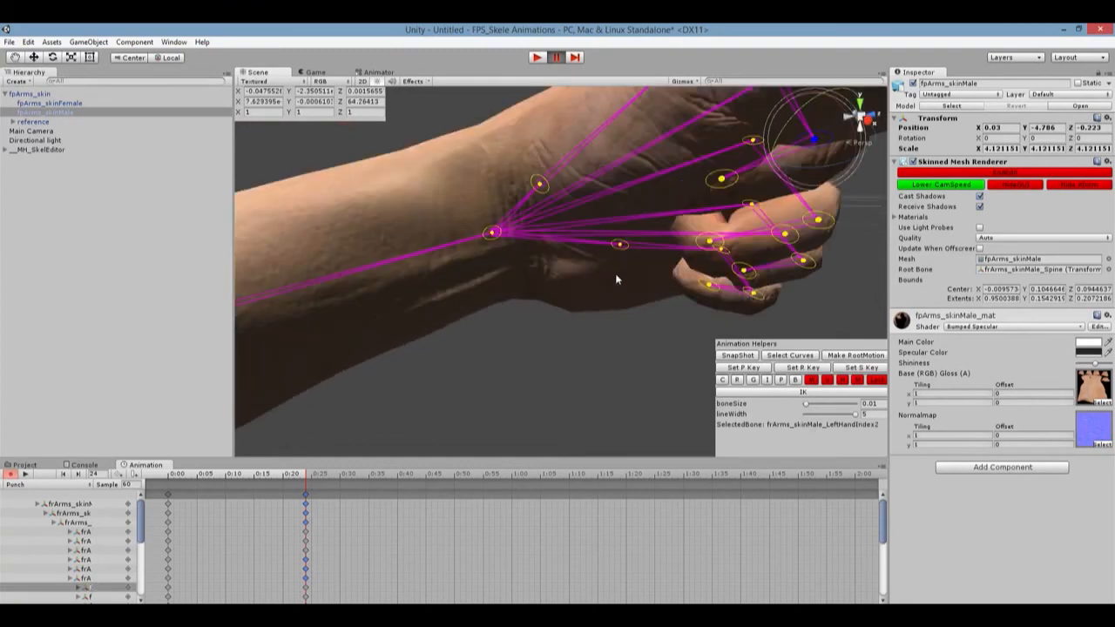
left_click(722, 179)
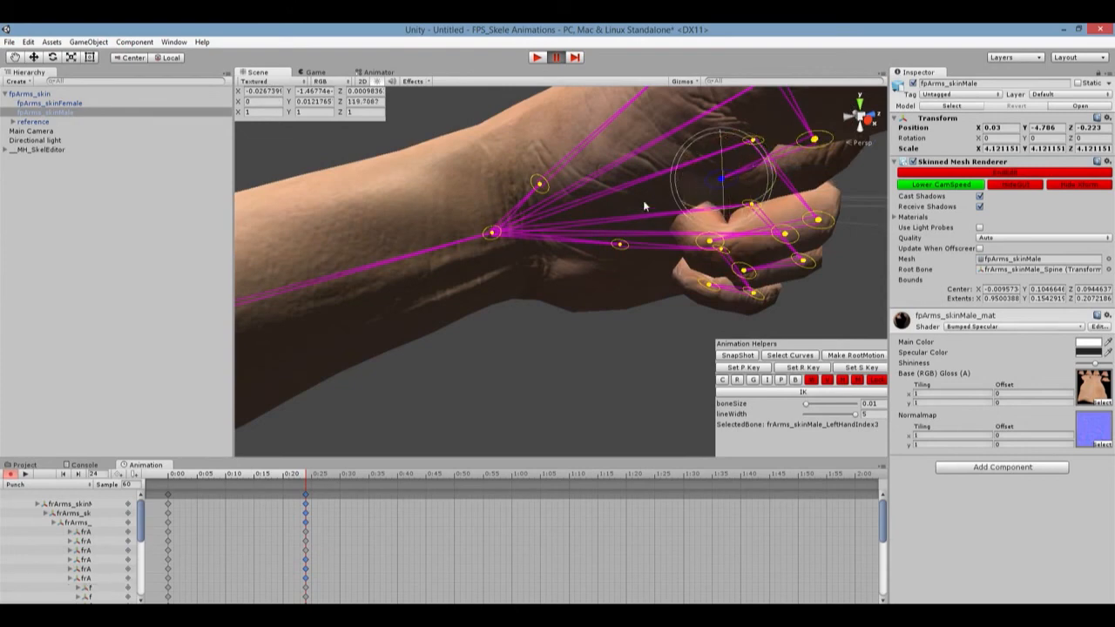
- Fold the left thumb's joints over the curled fingers to close the fist
scroll(788, 232, "down", 5)
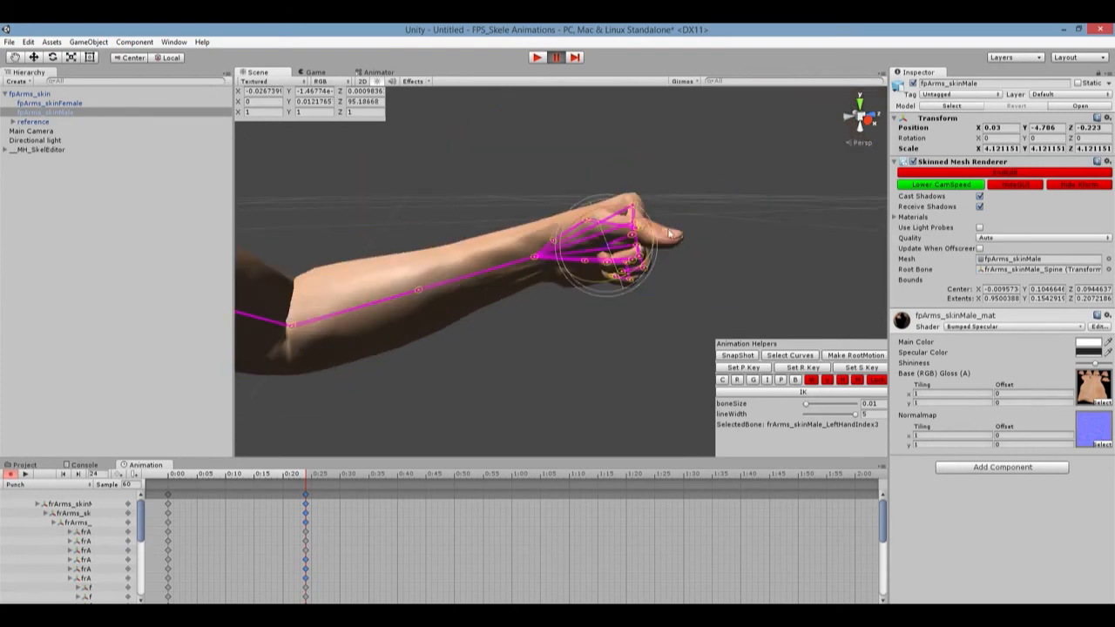
left_click_drag(701, 275, 523, 289, "alt")
left_click(618, 229)
left_click_drag(615, 228, 736, 423)
left_click(624, 267)
scroll(670, 280, "down", 3)
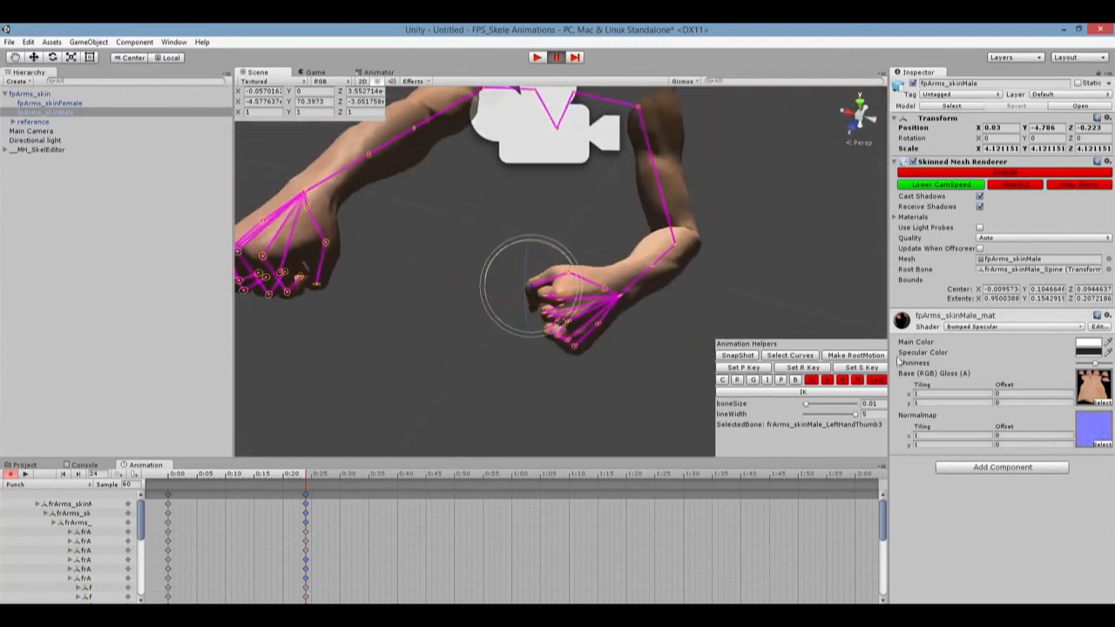
- Select the left hand bone, switch it to IK with a link length of 3, and raise the left fist
left_click(771, 394)
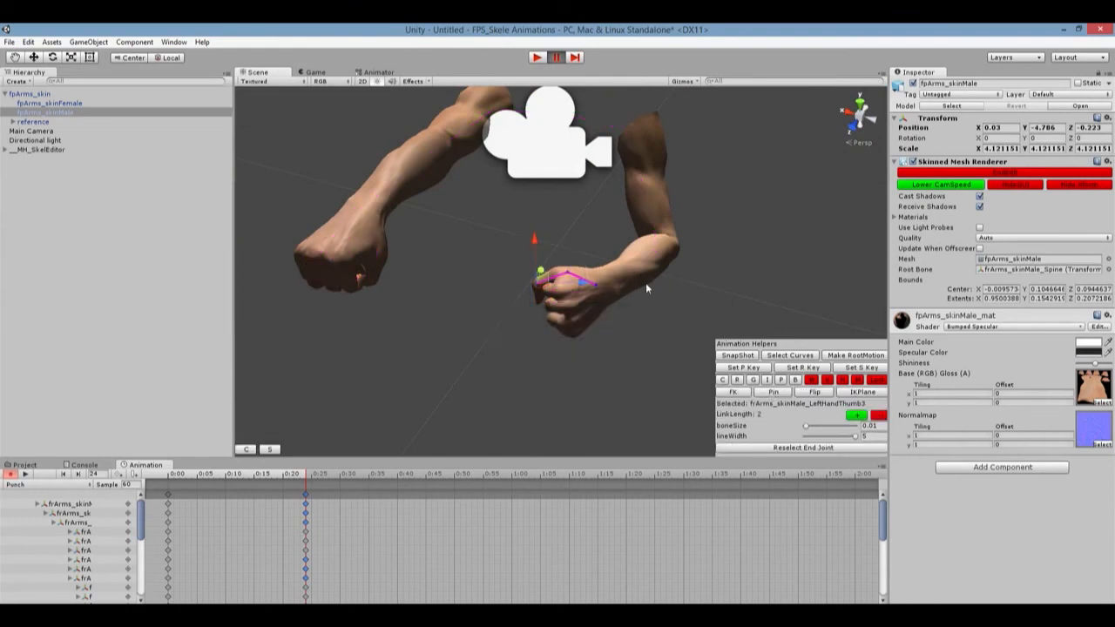
left_click(737, 393)
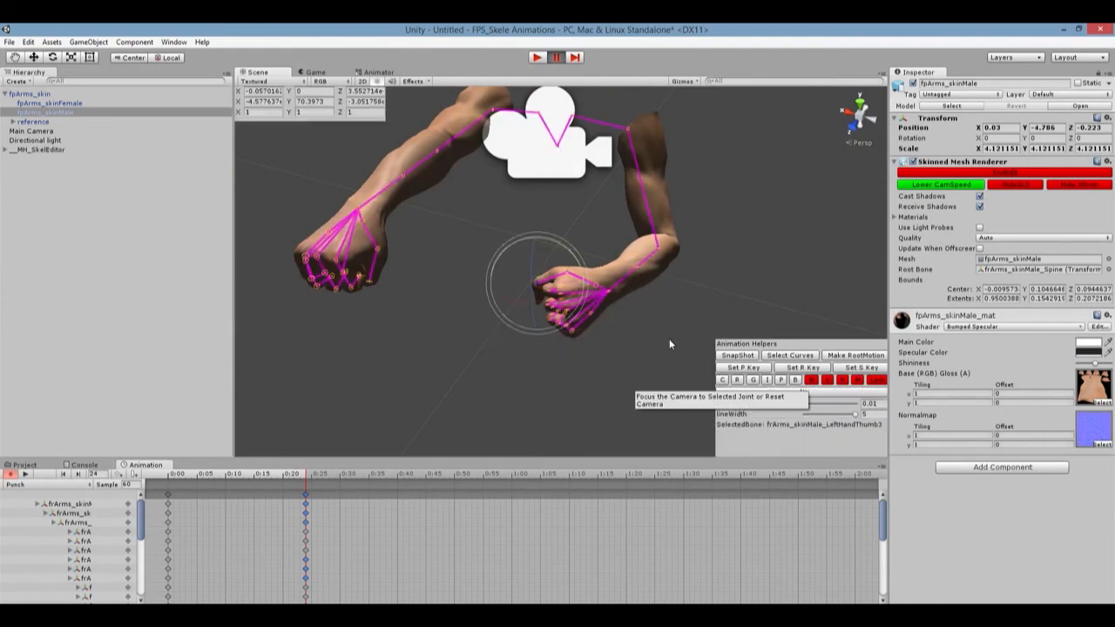
left_click(607, 294)
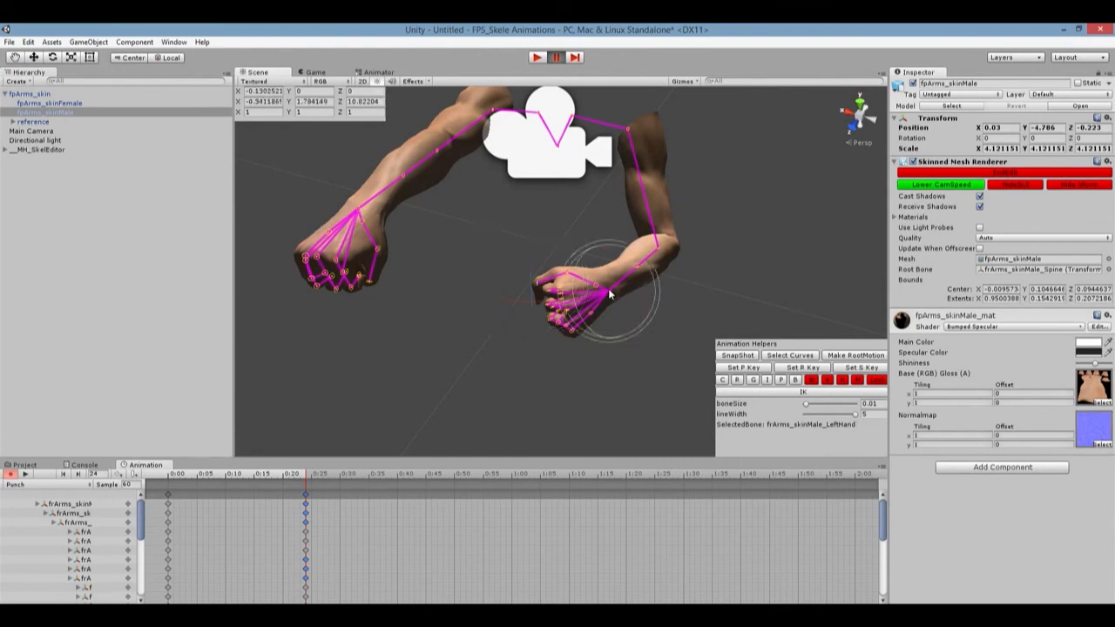
left_click(774, 392)
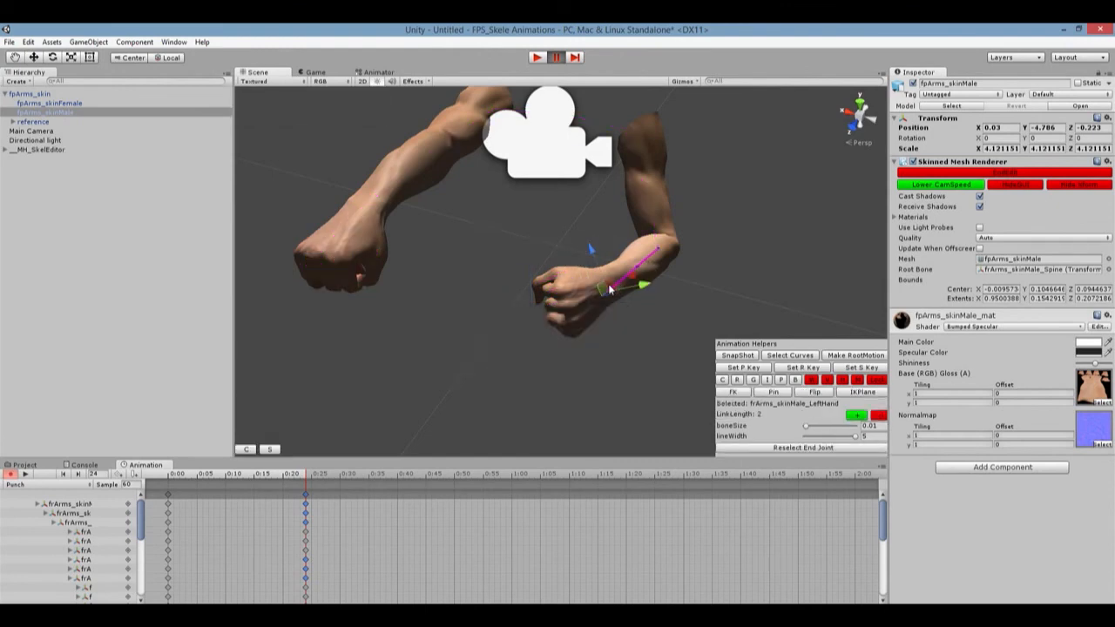
left_click_drag(639, 277, 609, 281)
left_click(856, 417)
left_click_drag(633, 281, 600, 214)
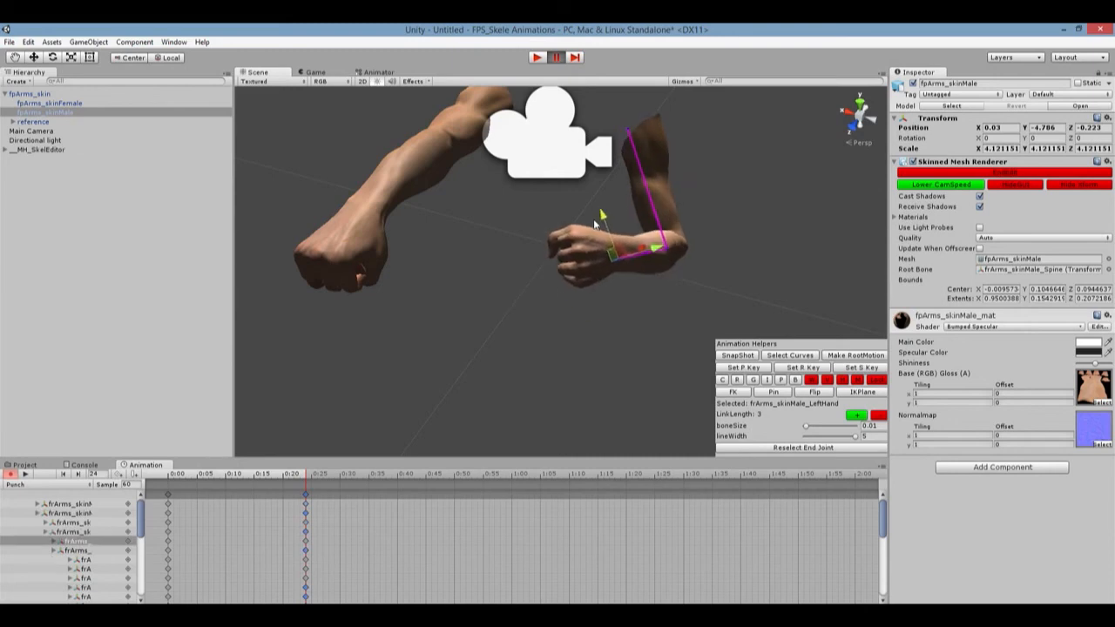
left_click_drag(524, 359, 590, 217, "alt")
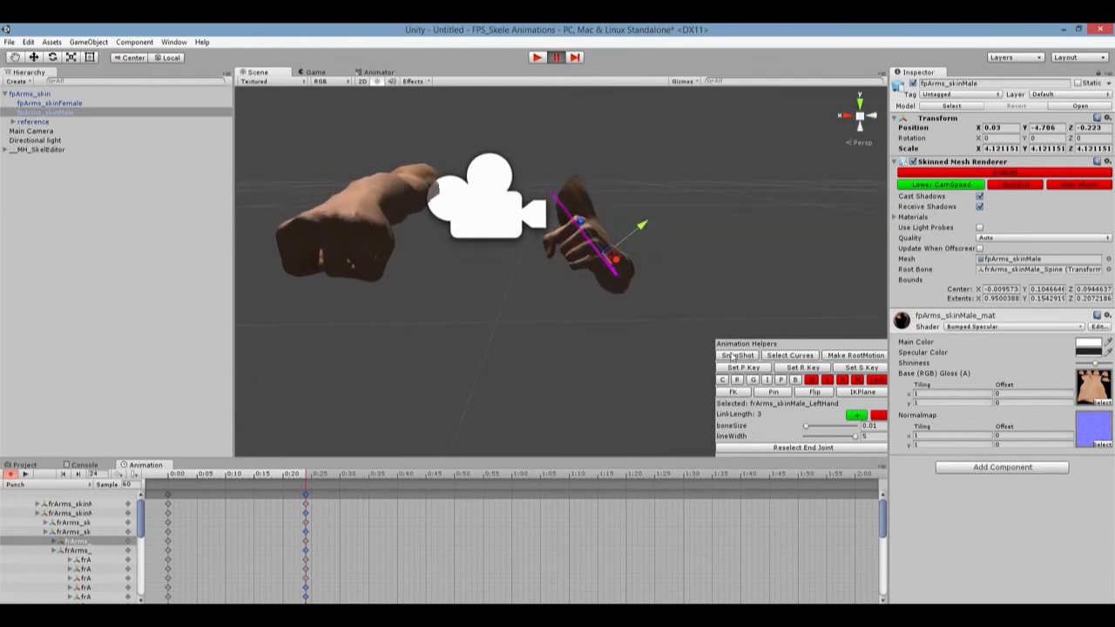
- Play back the Punch clip, view it through the game camera, and open the Animator state graph
left_click(25, 474)
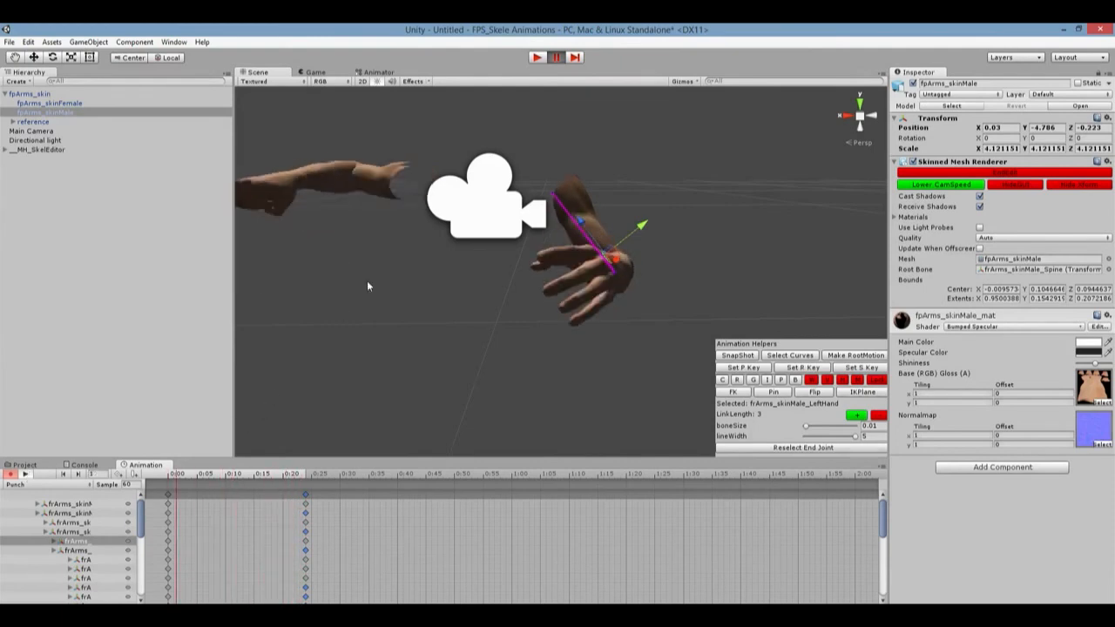
left_click(311, 72)
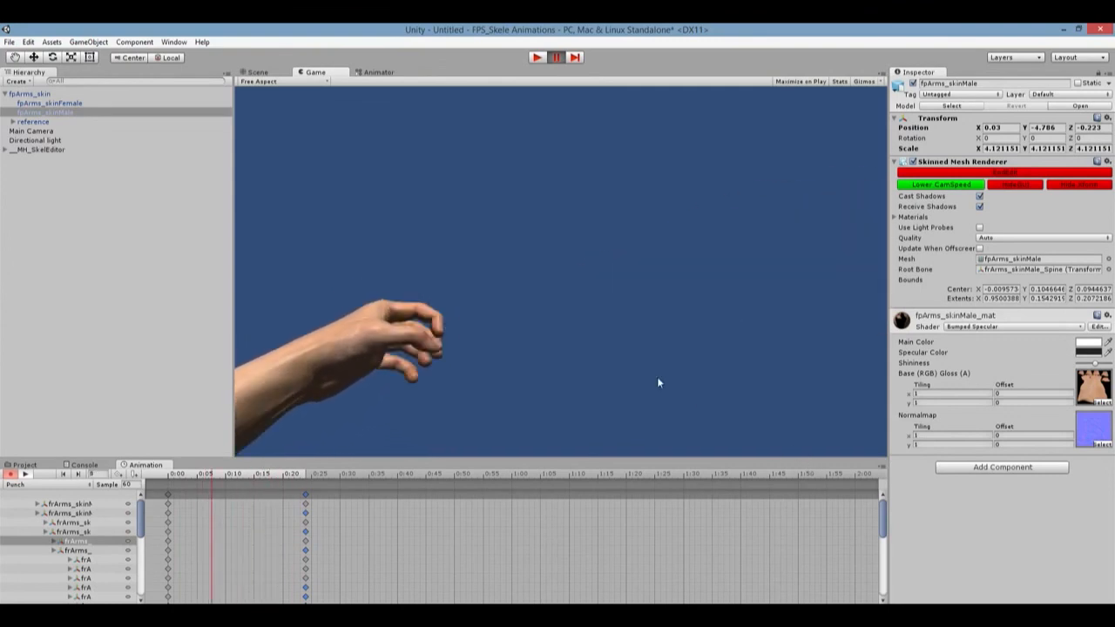
left_click(377, 73)
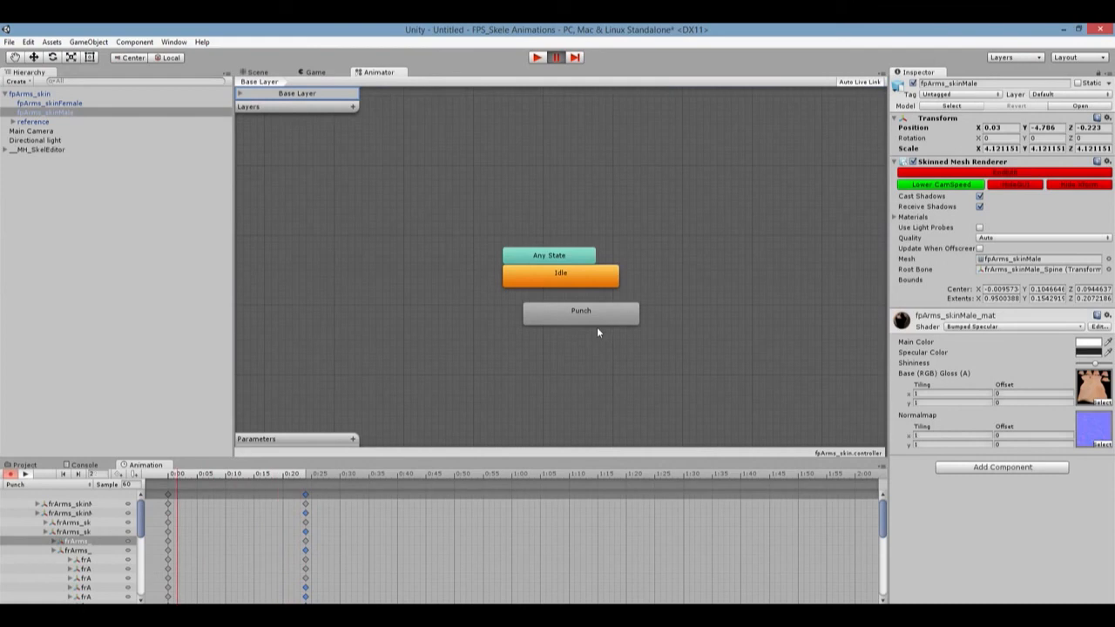